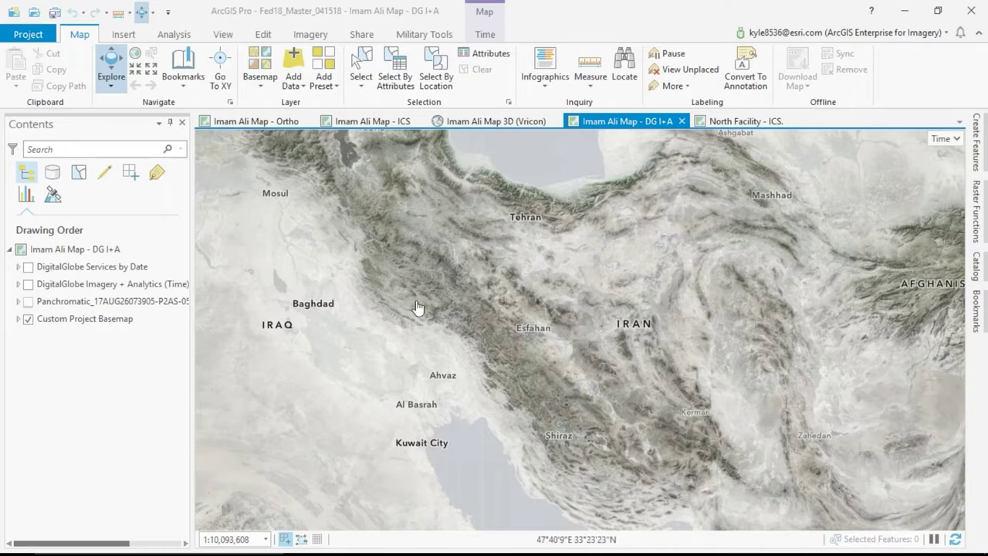
Turn on the Panchromatic_17AUG26073905 layer over the facility valley west of Khorramabad
drag(421, 296, 438, 304)
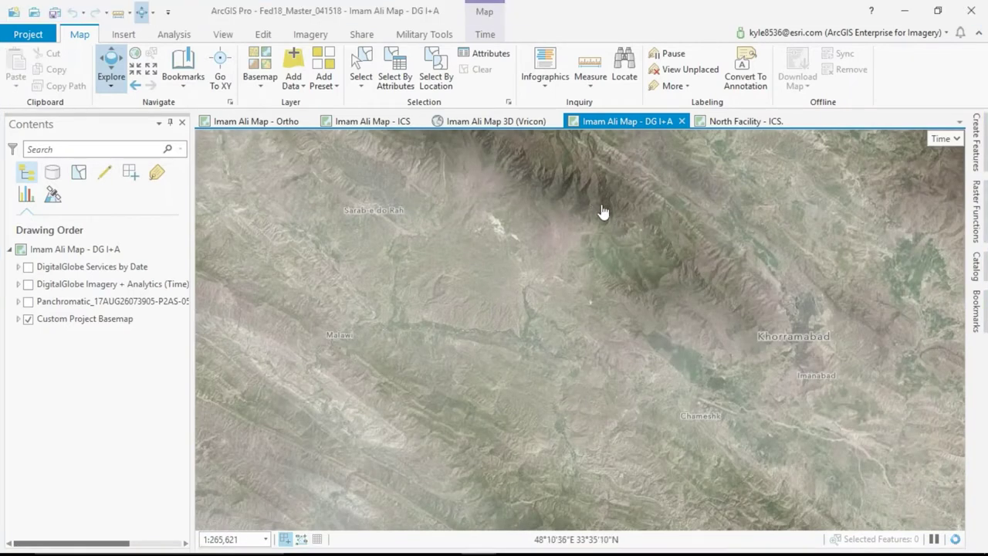
drag(602, 205, 654, 257)
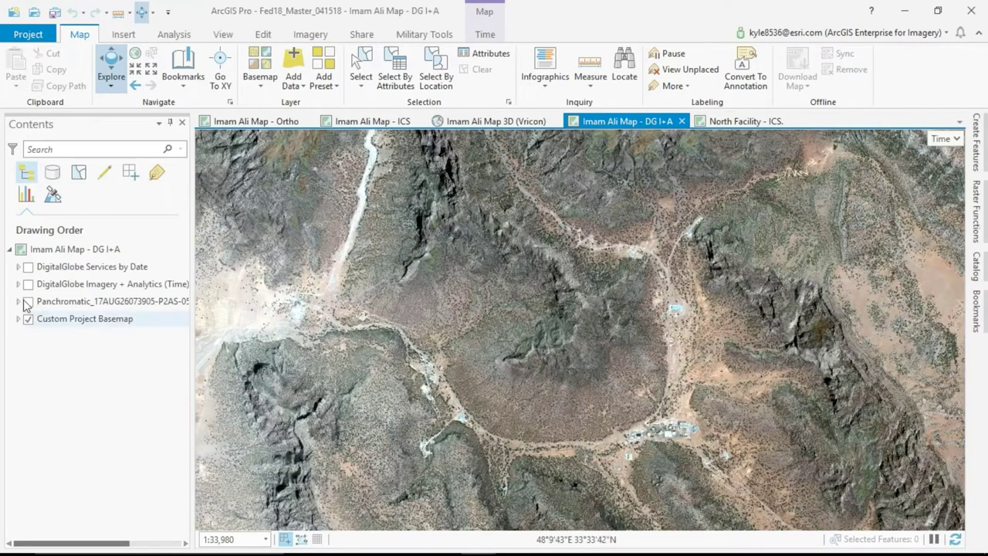
click(28, 303)
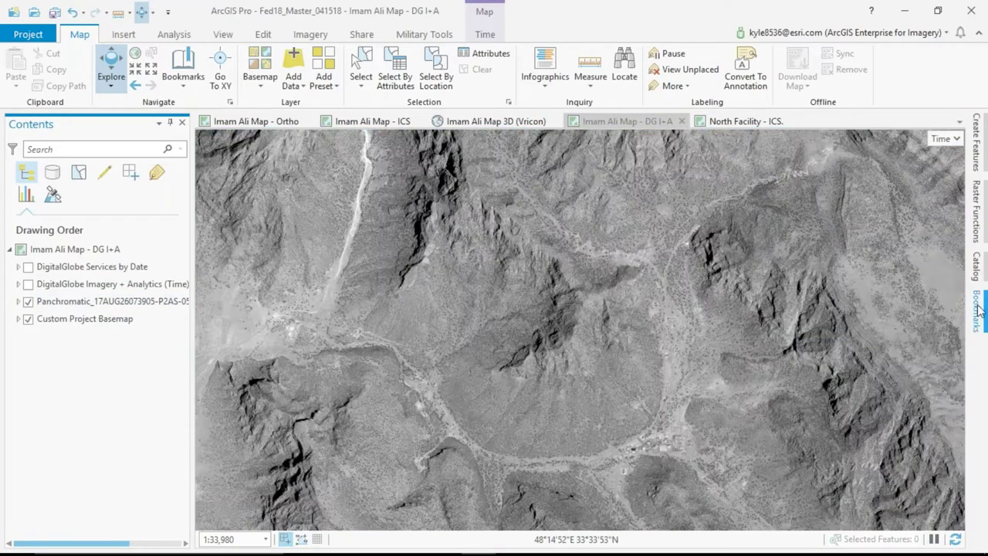
Search the whole portal for "DG Iran" imagery
click(977, 309)
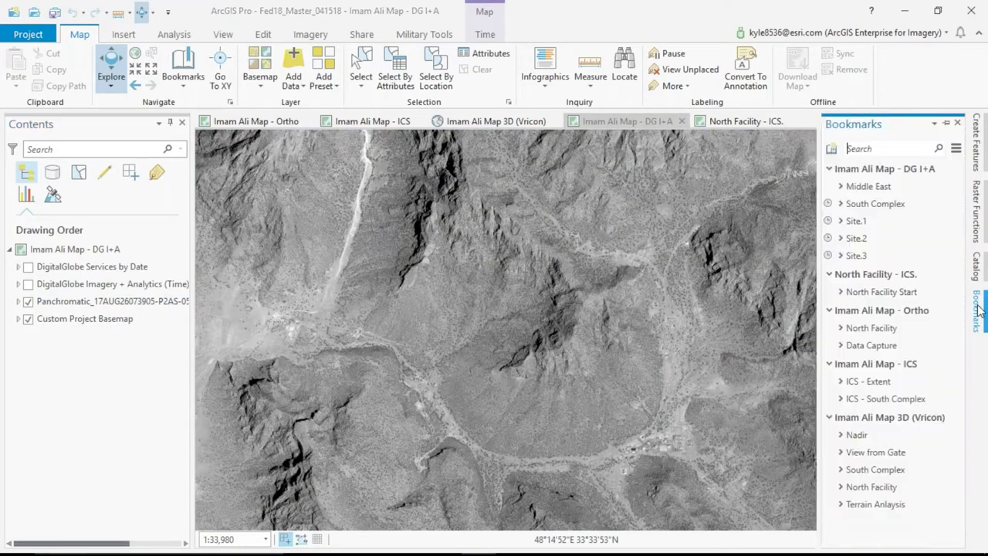
click(977, 309)
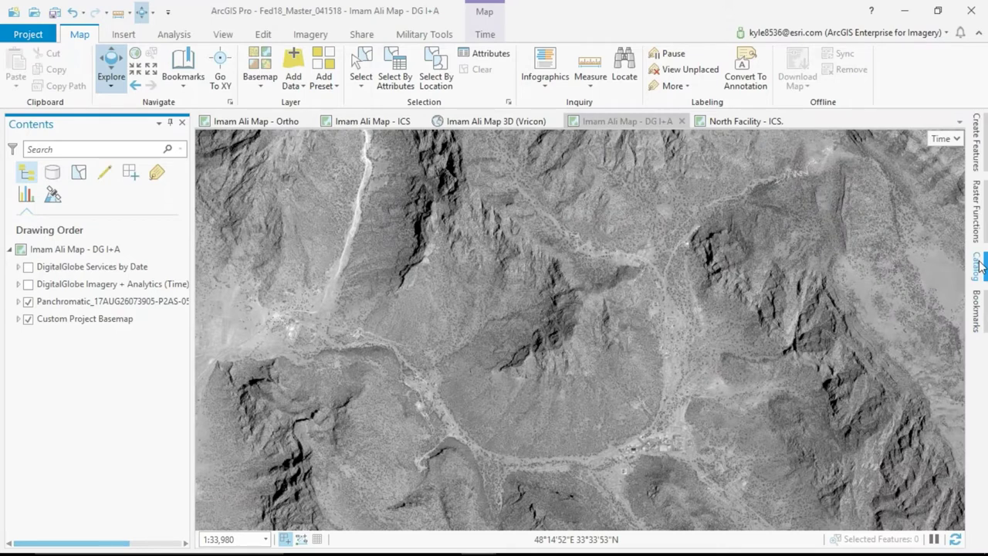
click(978, 265)
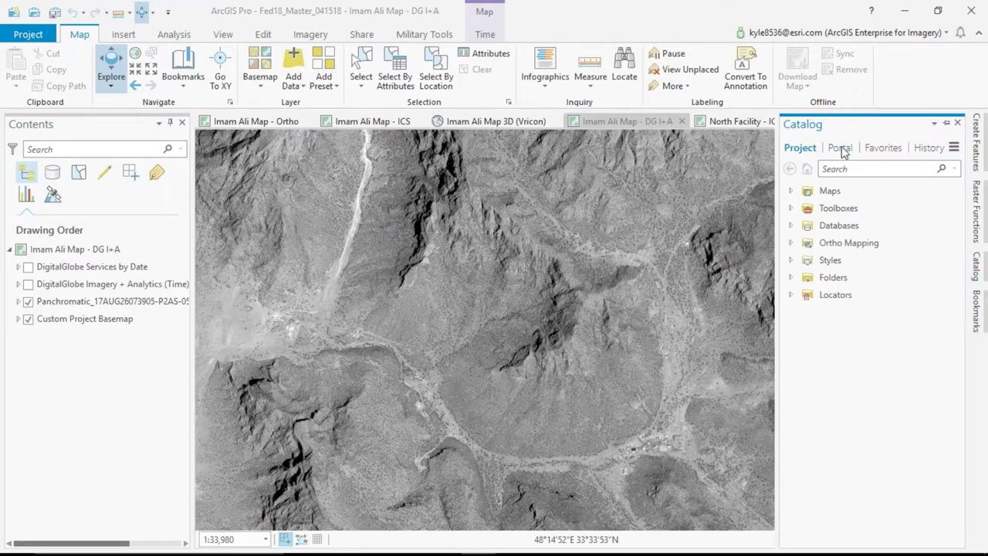
click(842, 150)
click(839, 224)
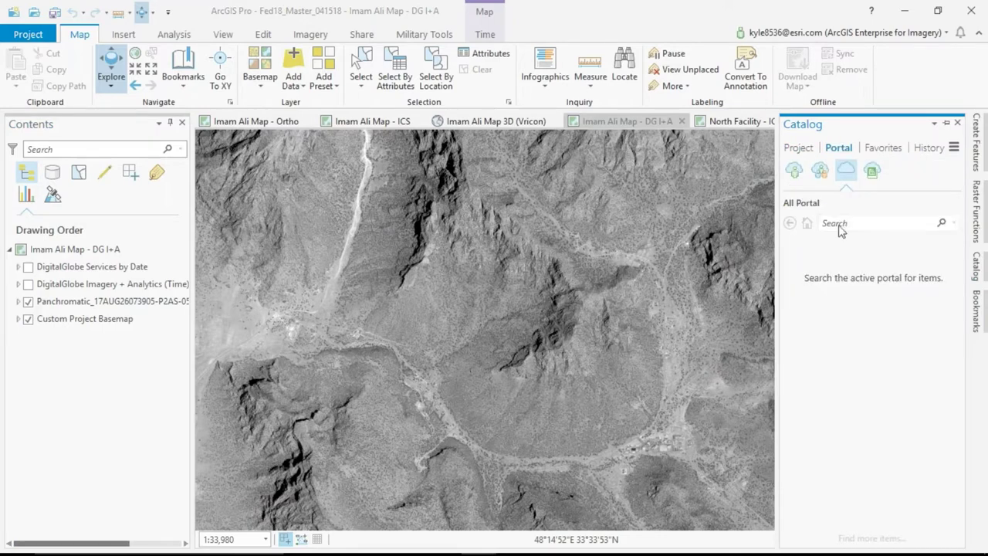
text(DG Iran)
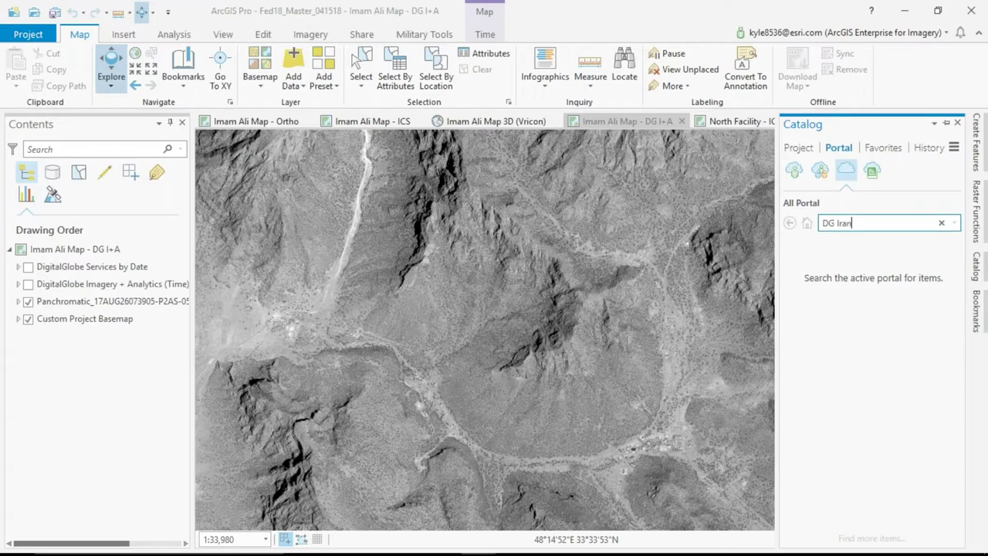
key(Return)
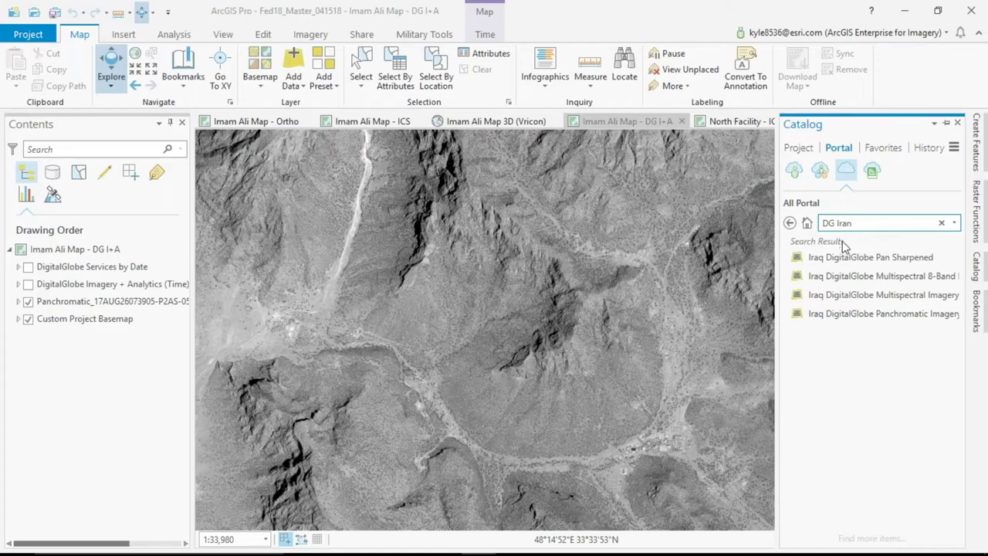
Browse the individual scenes inside the DigitalGlobe Panchromatic Imagery item, then return to the search results
mouse_move(854, 302)
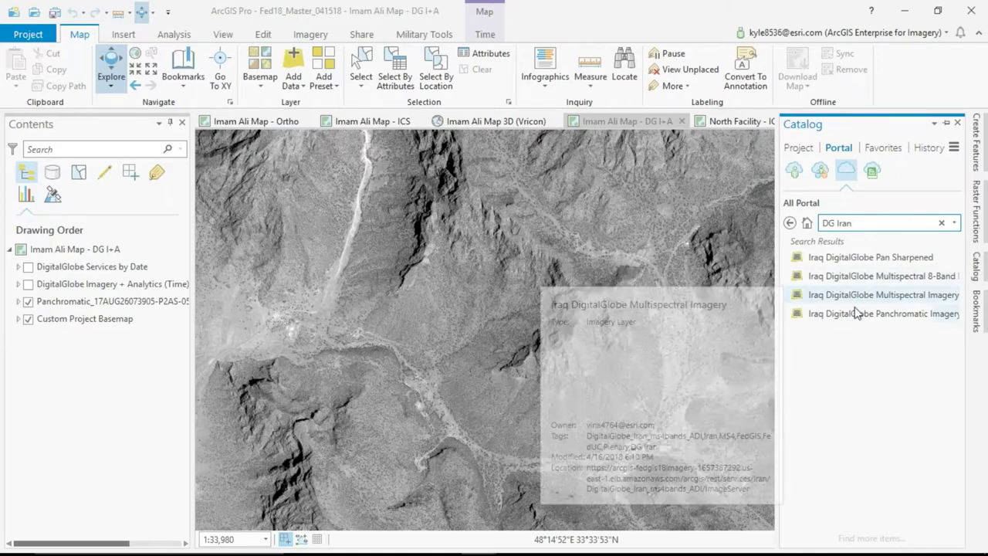
double_click(855, 314)
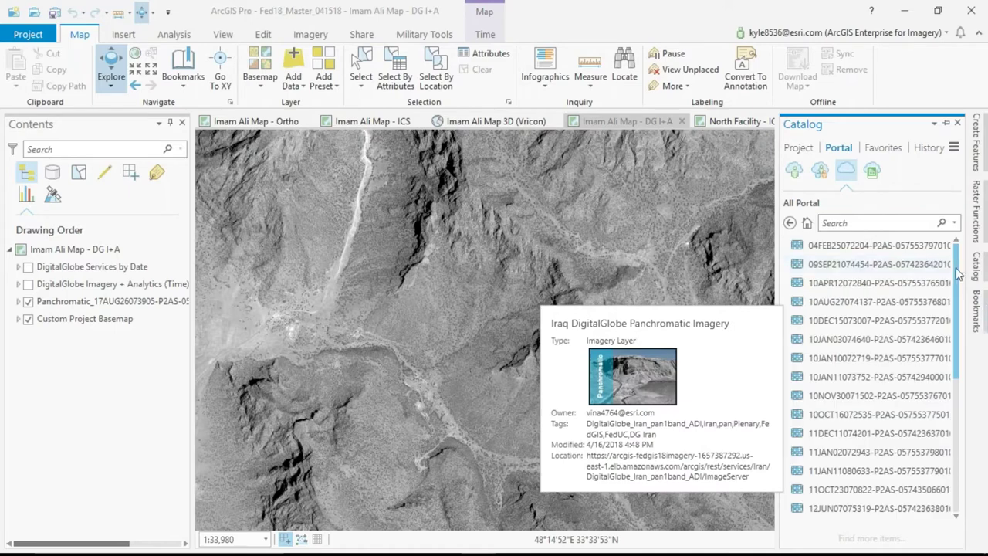
scroll(940, 337, down, 3)
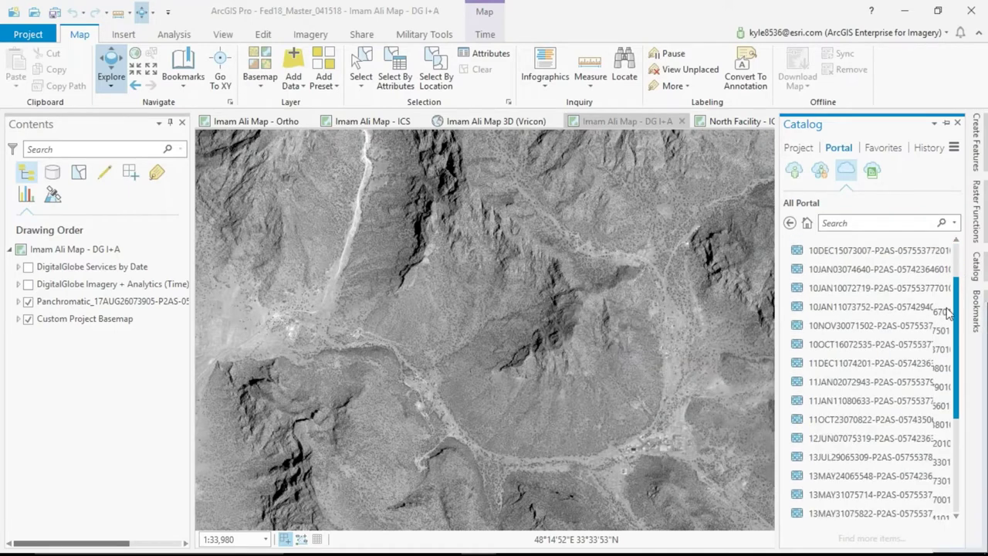
scroll(940, 338, down, 3)
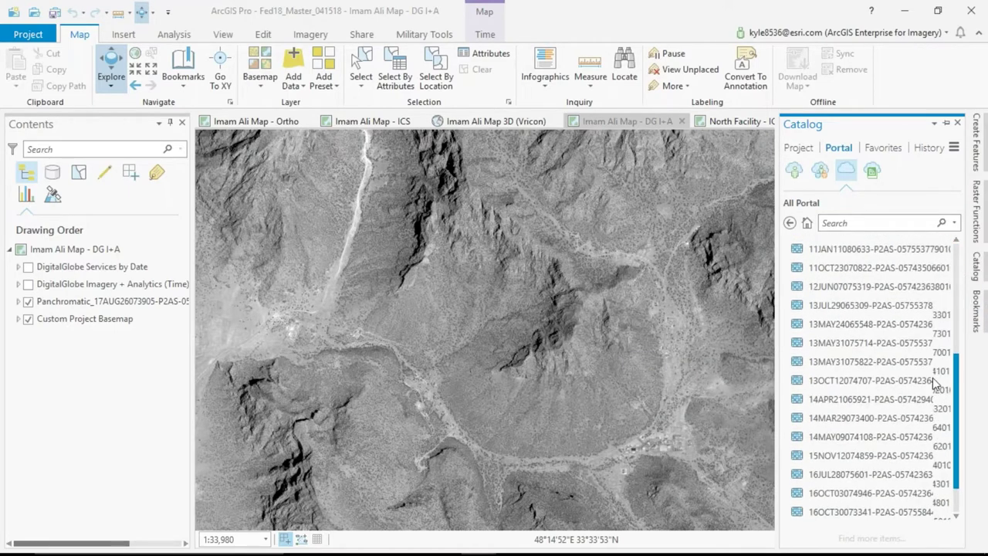
scroll(940, 338, up, 5)
click(789, 222)
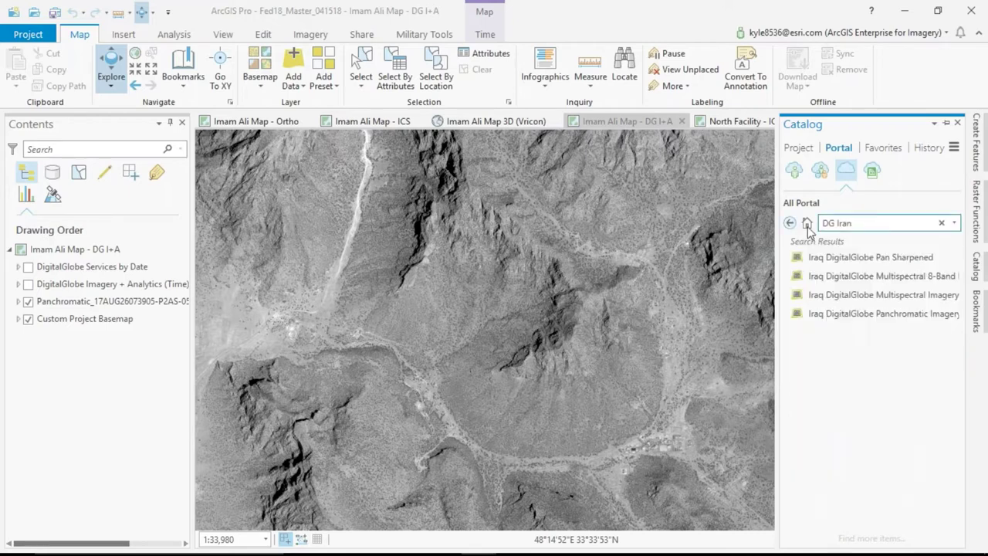
Try to add the DigitalGlobe search results from Pan Sharpened through Panchromatic Imagery to the map's layers
click(828, 257)
shift+click(852, 313)
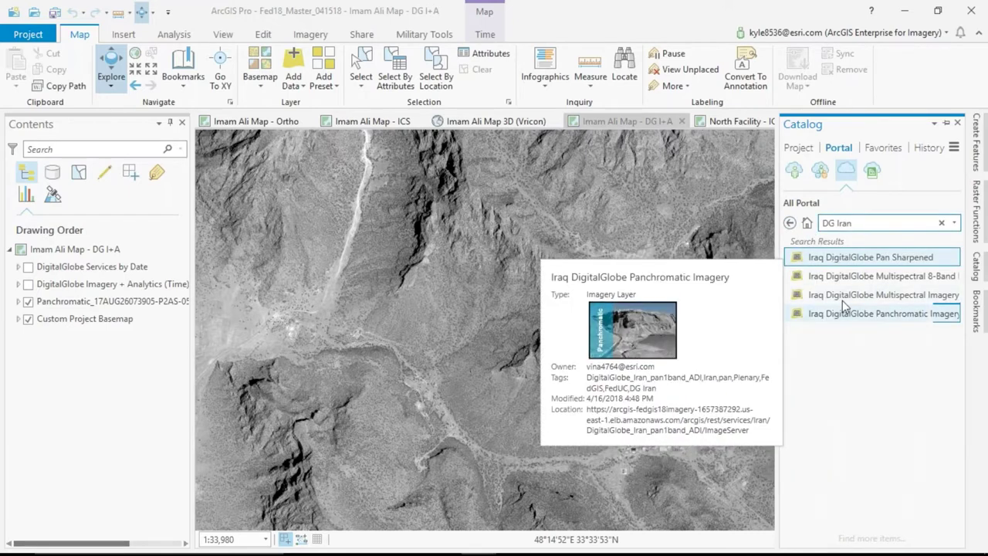
drag(847, 282, 100, 311)
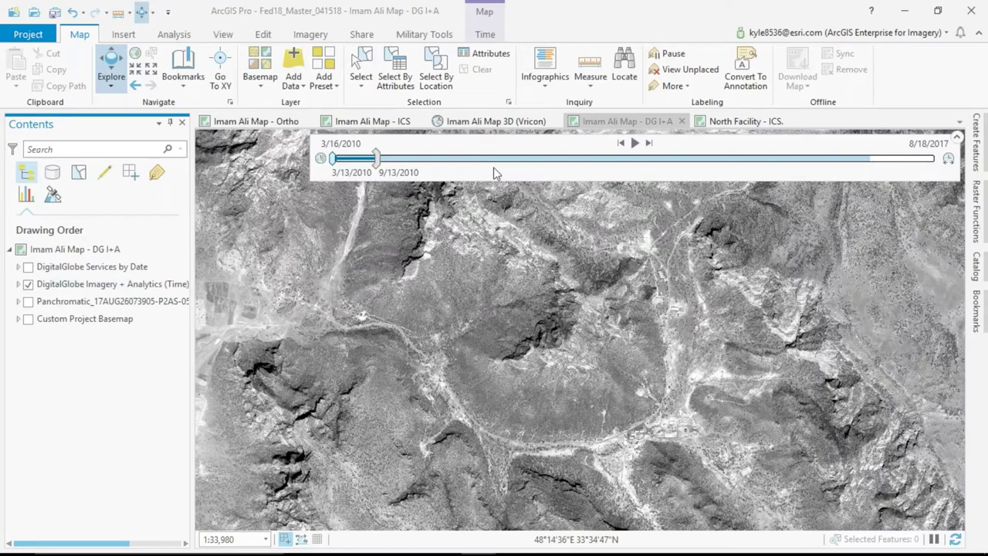
Advance the map's time window through the historical imagery to the span 4/12/2016 to 10/13/2016
click(650, 144)
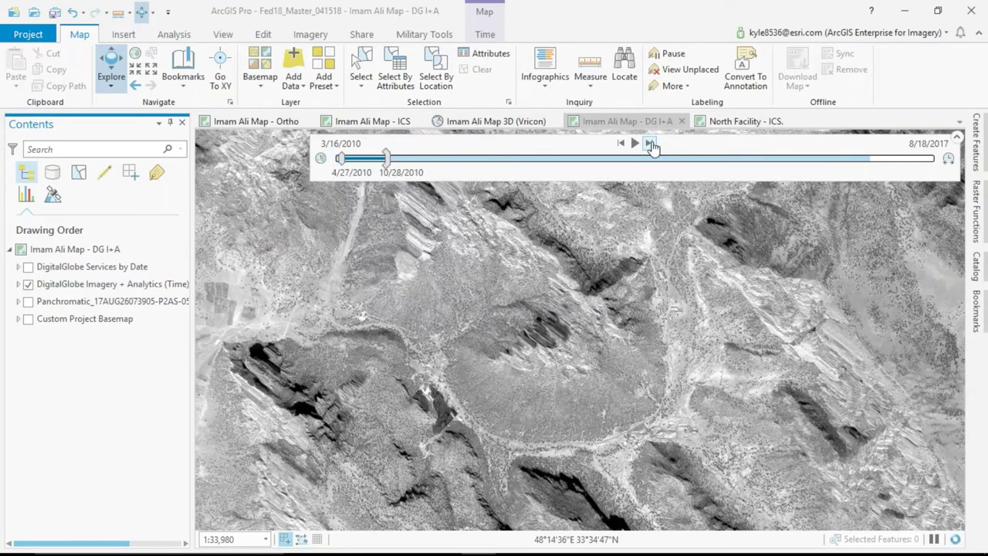
click(650, 144)
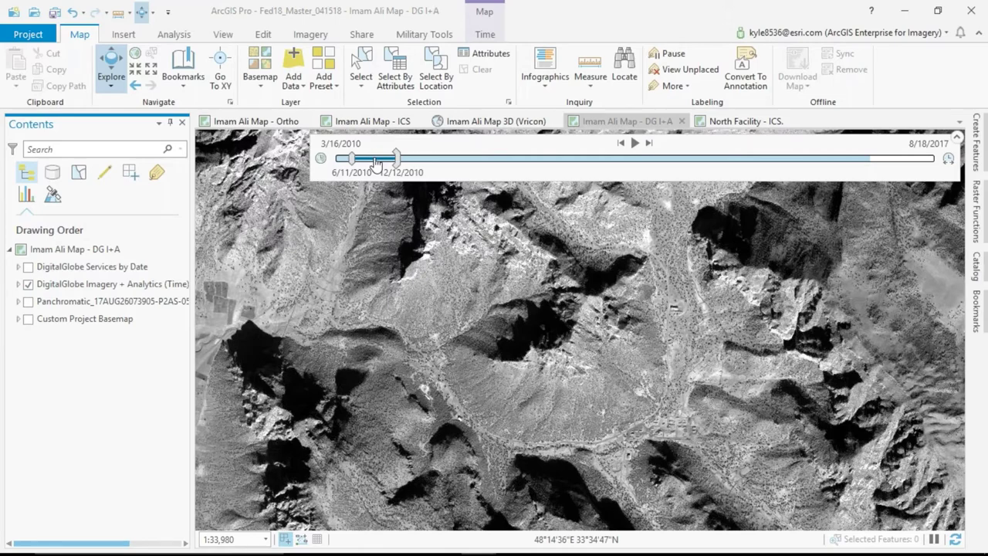
drag(374, 158, 577, 158)
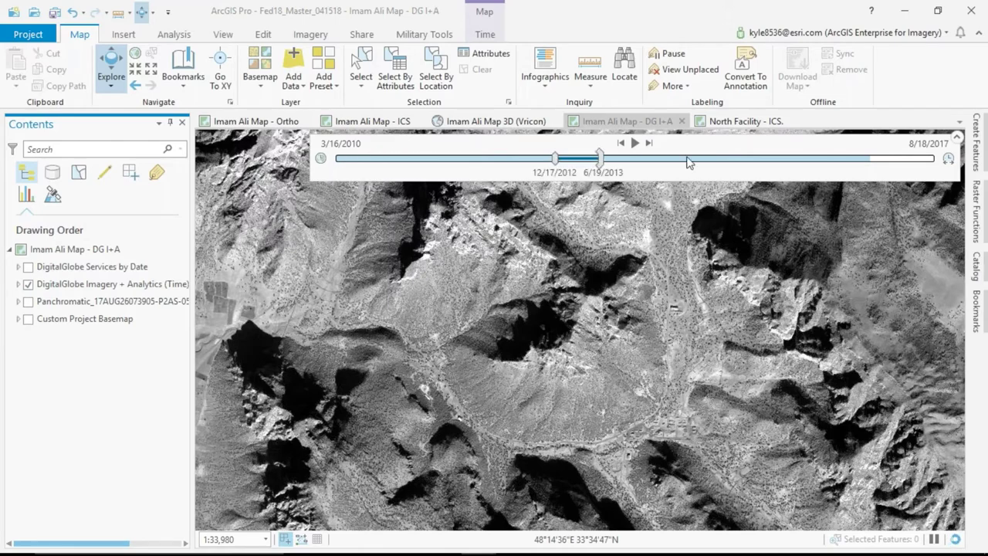
drag(689, 161, 868, 174)
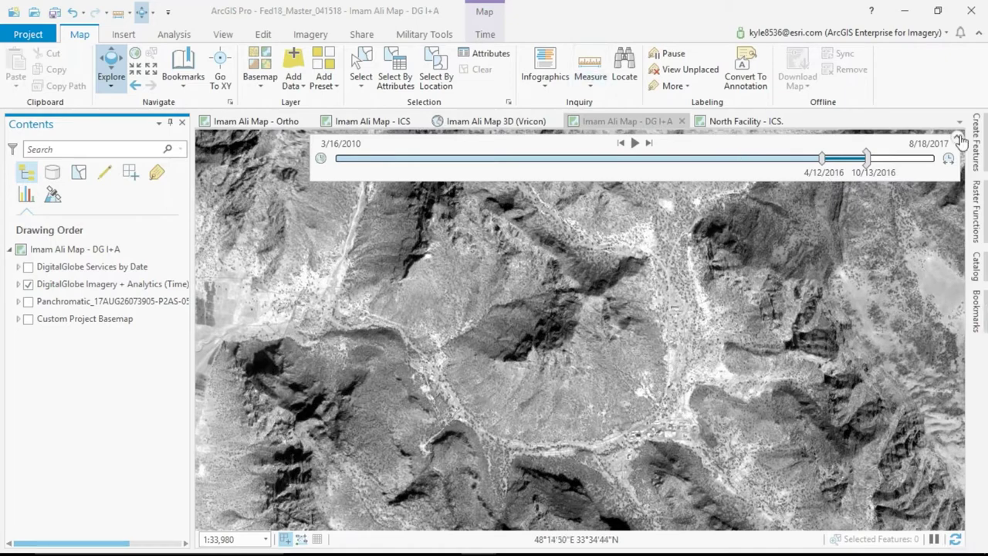
Dock the Imam Ali Map 3D (Vricon) scene beside the DG I+A map and examine the valley road in it
click(508, 121)
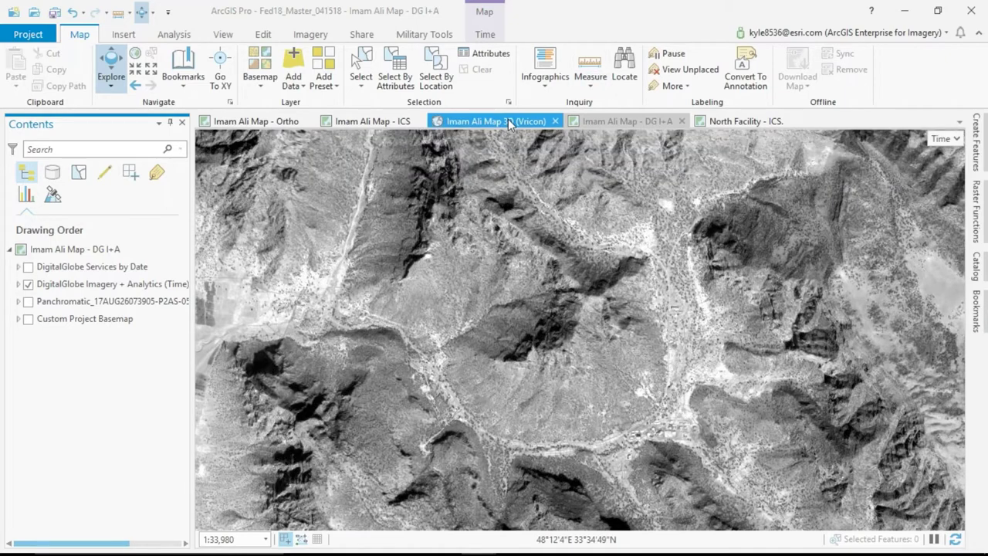
drag(508, 119, 615, 332)
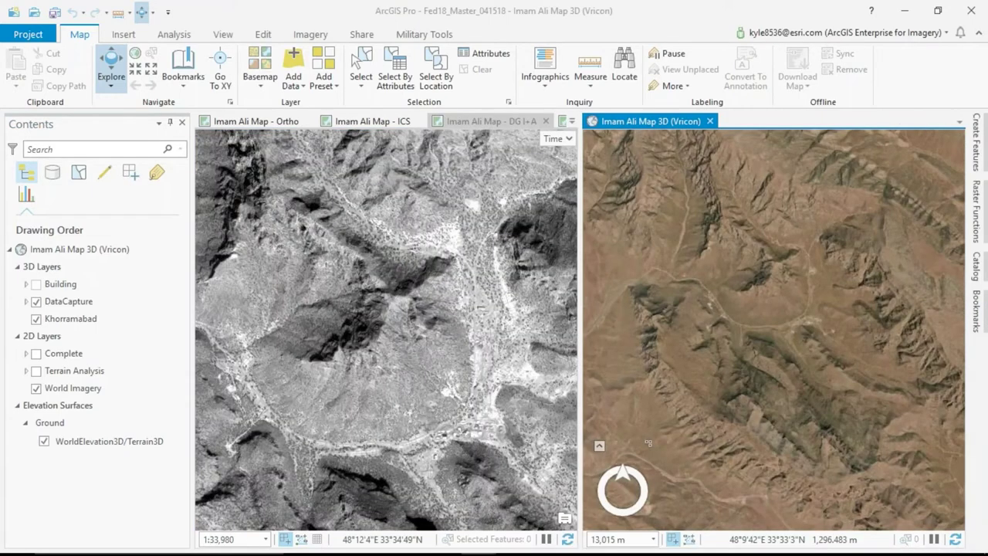
scroll(728, 221, up, 4)
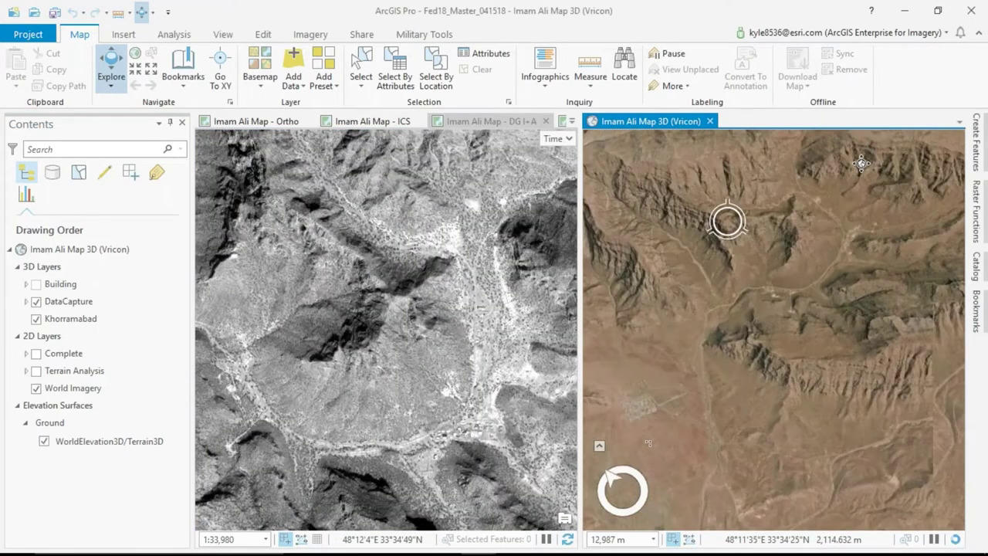
scroll(708, 328, up, 4)
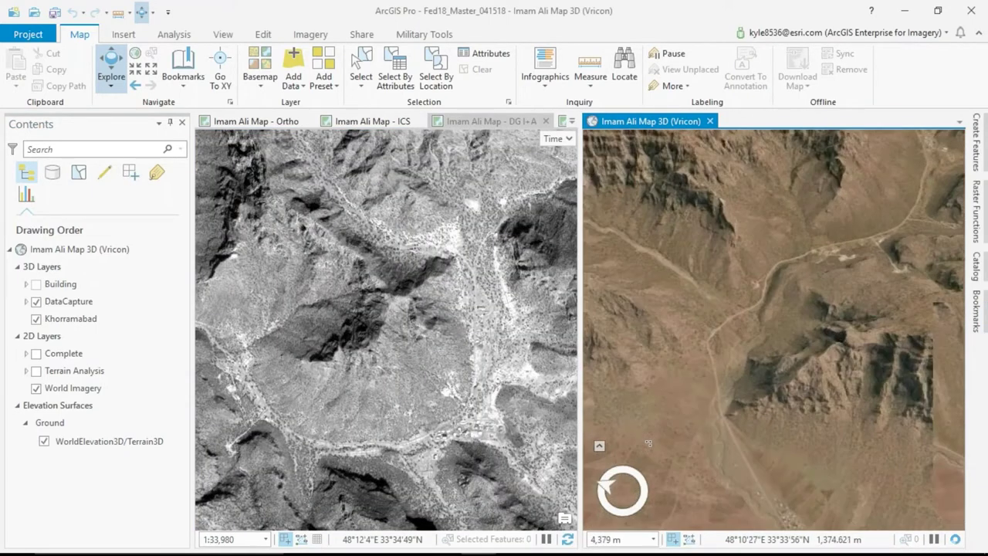
scroll(648, 443, up, 2)
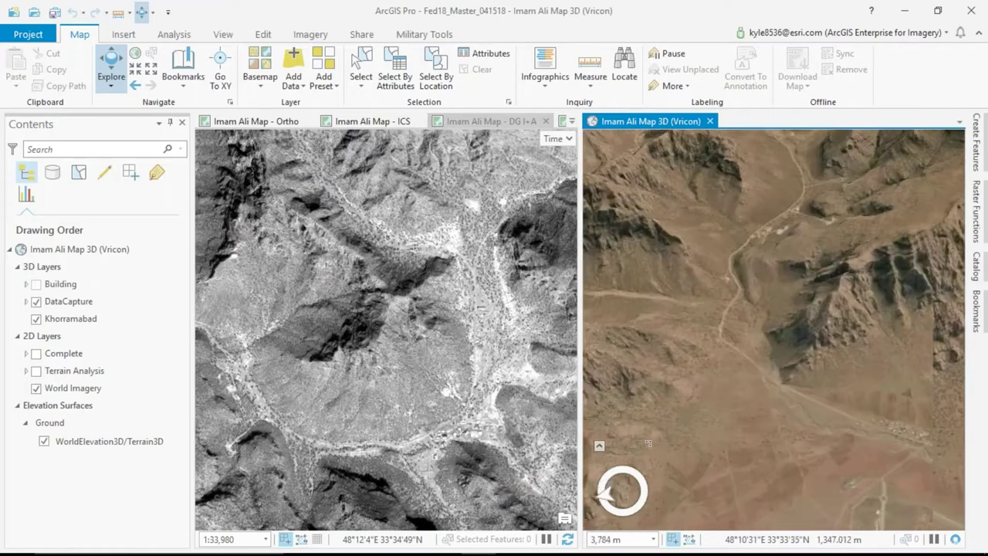
scroll(648, 443, up, 3)
scroll(648, 443, up, 2)
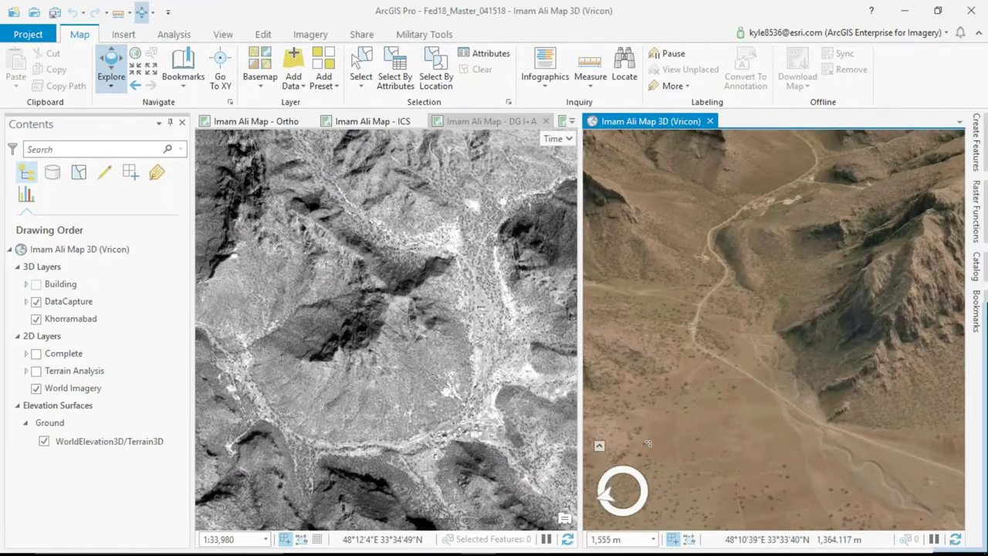
Examine the long perimeter wall and its break beside the compound buildings in the DG I+A satellite imagery
click(280, 242)
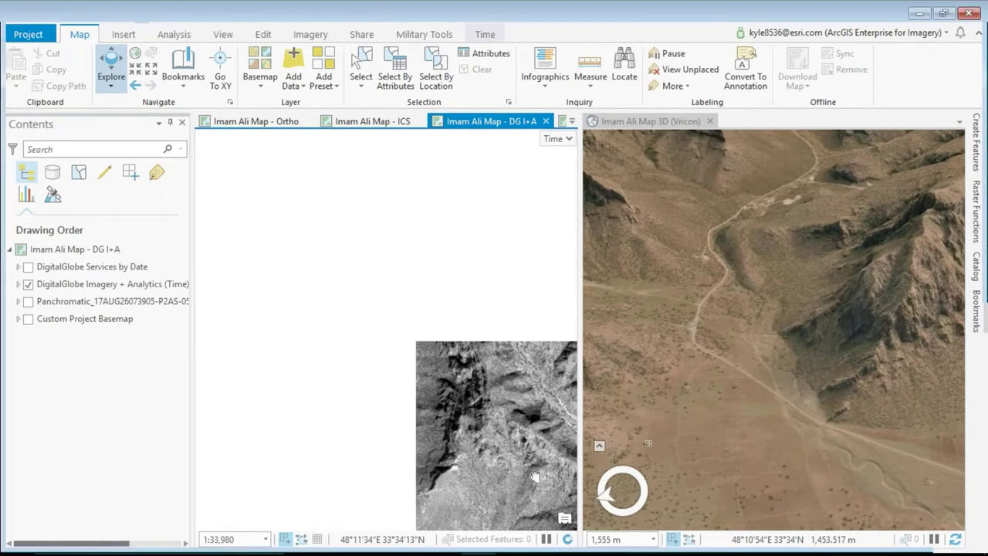
drag(390, 465, 495, 354)
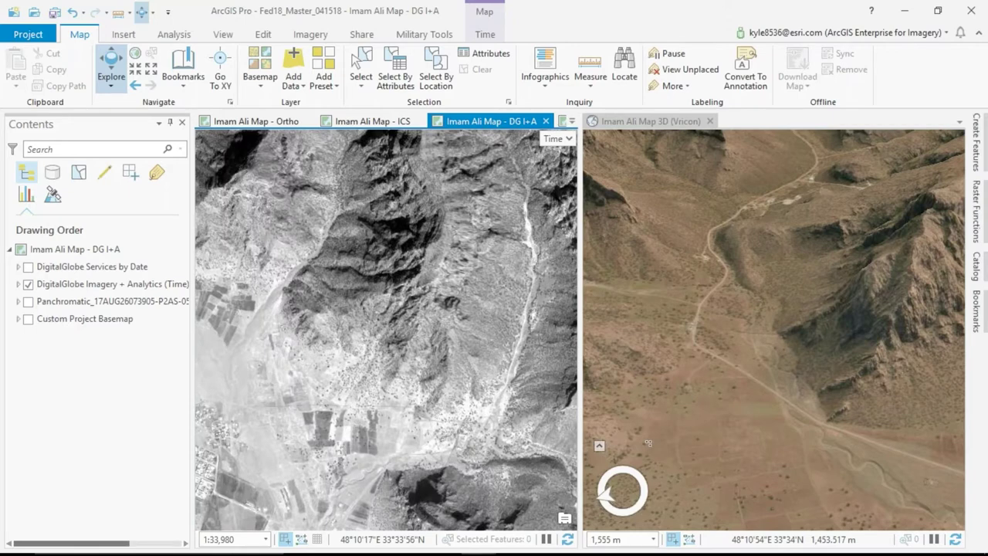
scroll(469, 448, up, 5)
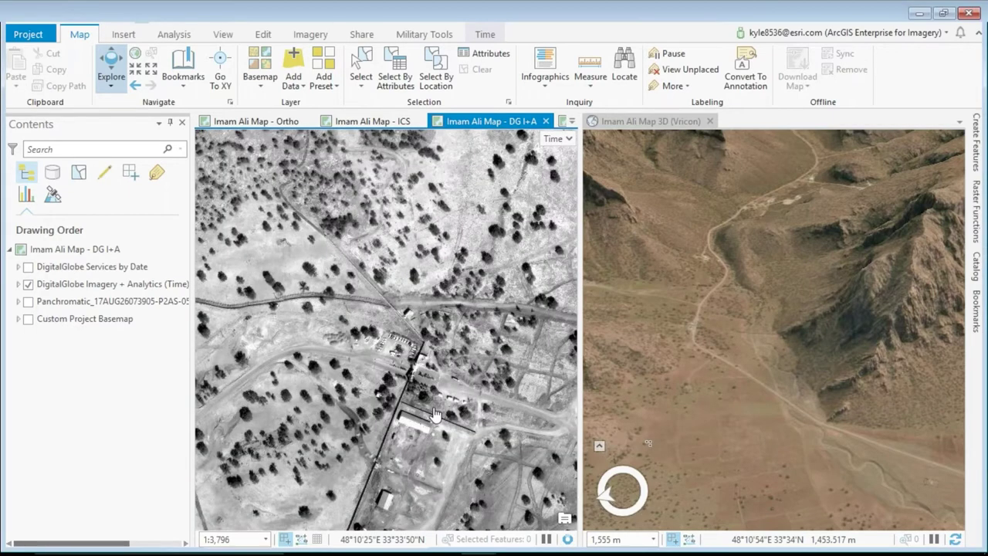
drag(434, 415, 519, 262)
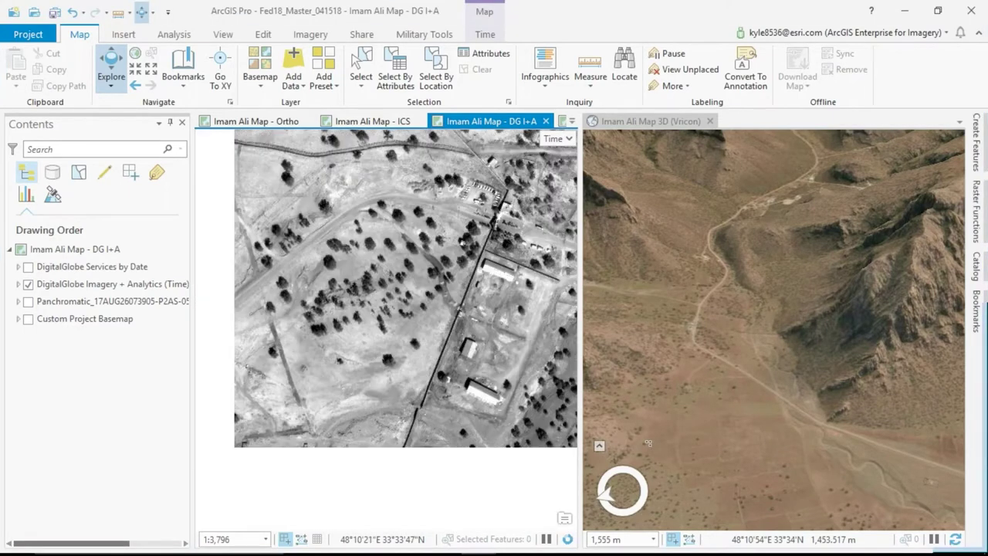
scroll(431, 379, up, 2)
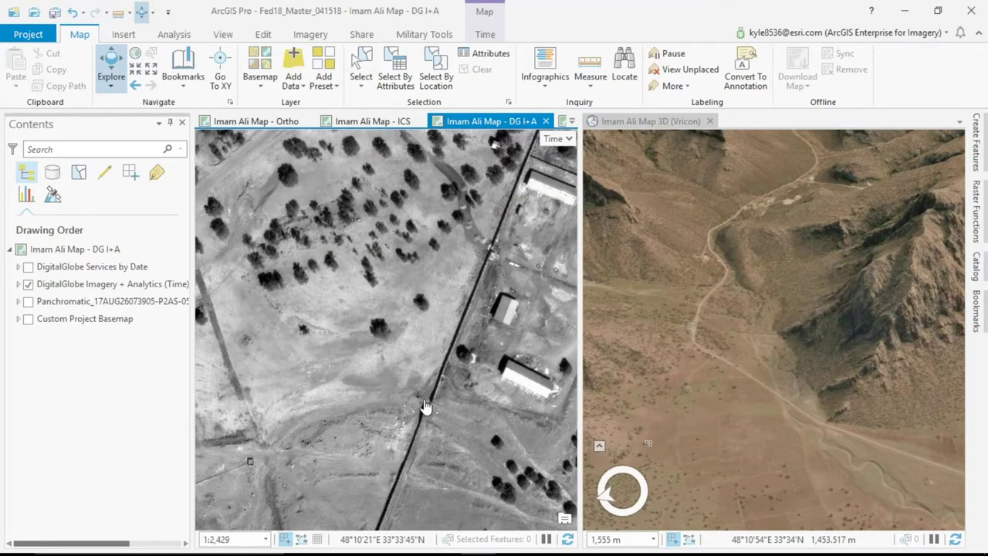
scroll(425, 407, up, 2)
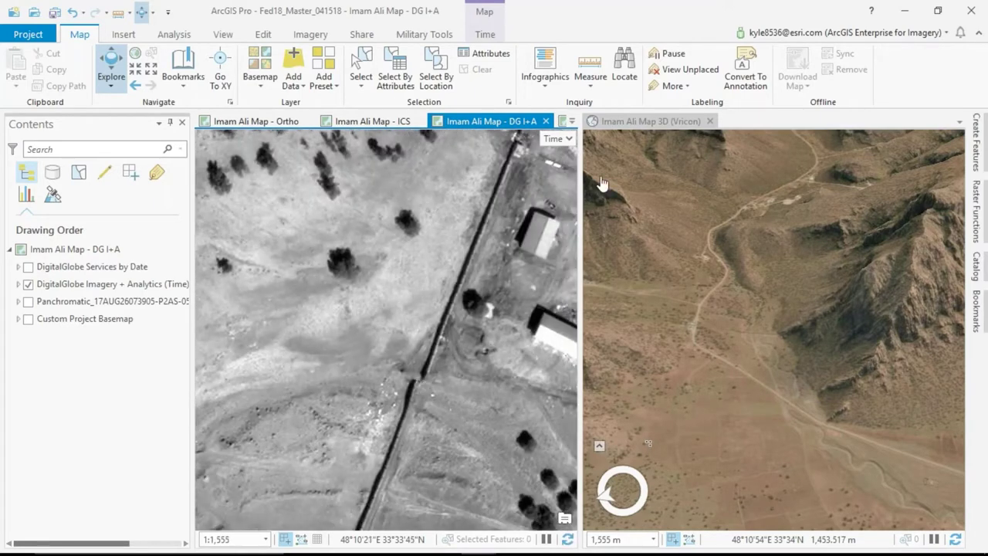
Inspect the same break in the perimeter wall from near ground level in the 3D scene
click(753, 344)
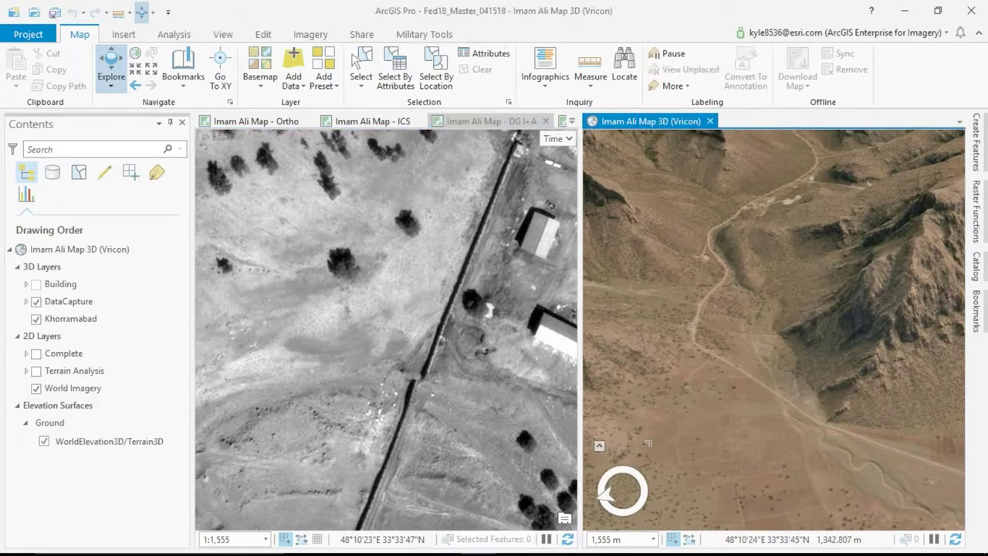
drag(753, 344, 753, 344)
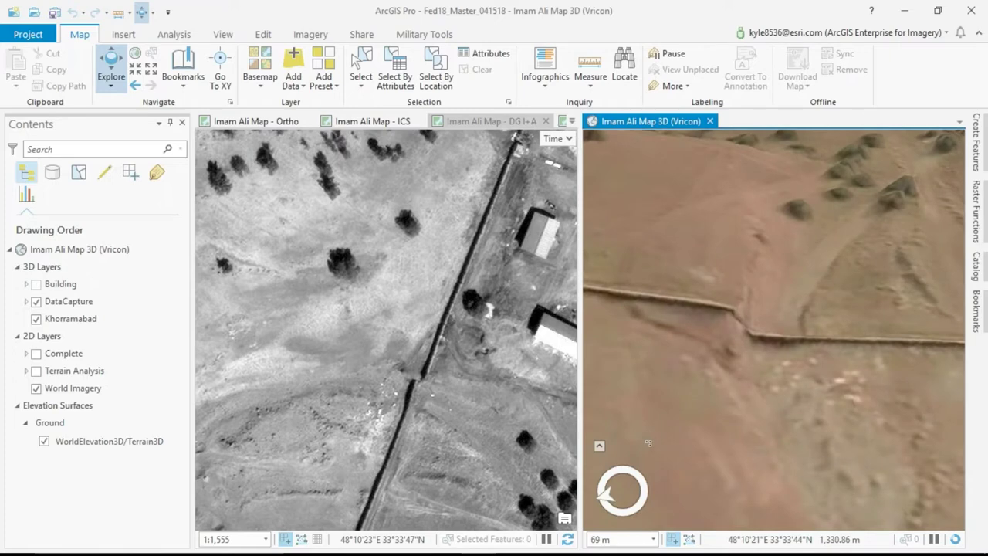
drag(746, 348, 719, 301)
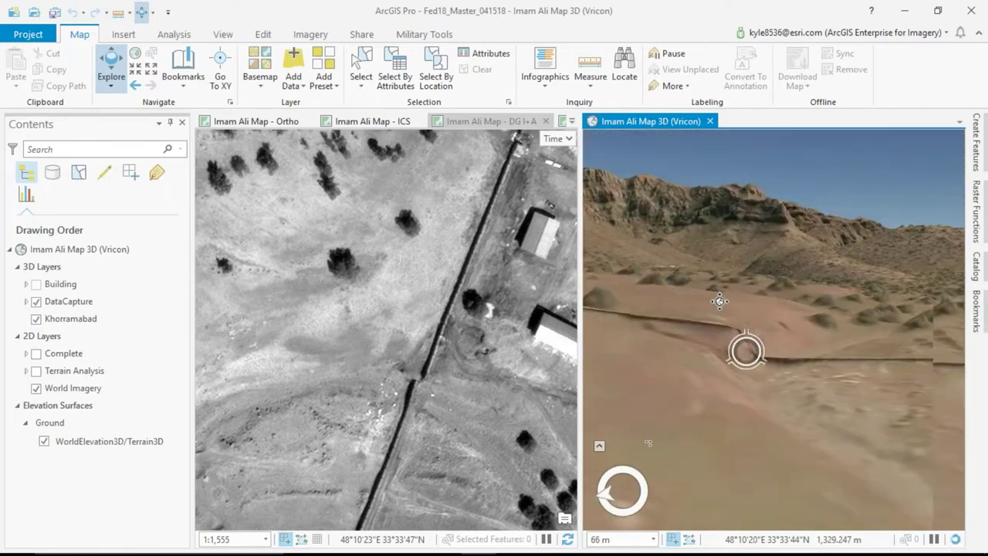
Zoom the Vricon 3D scene to the View from Gate bookmark and examine the valley road up to the loop beside the cliff
scroll(718, 301, up, 3)
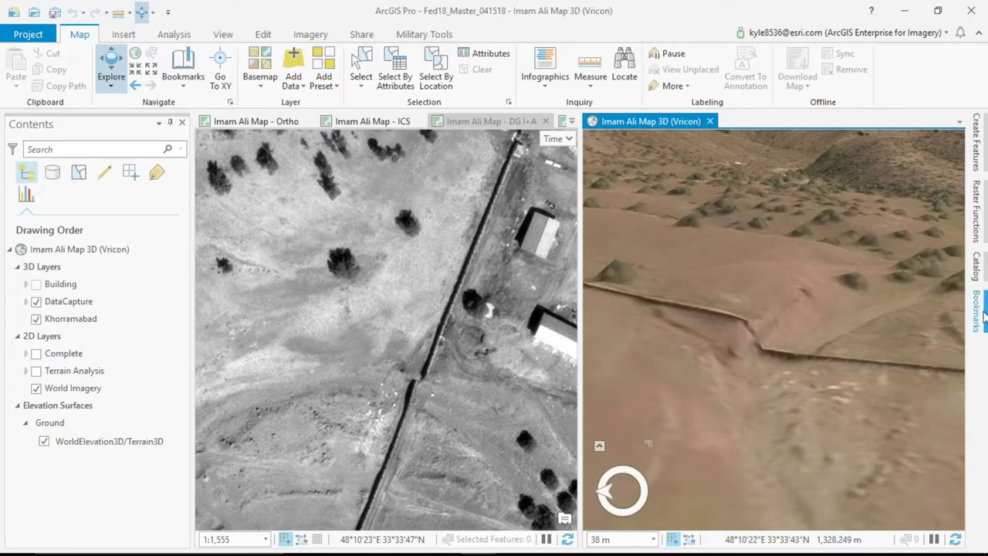
click(978, 312)
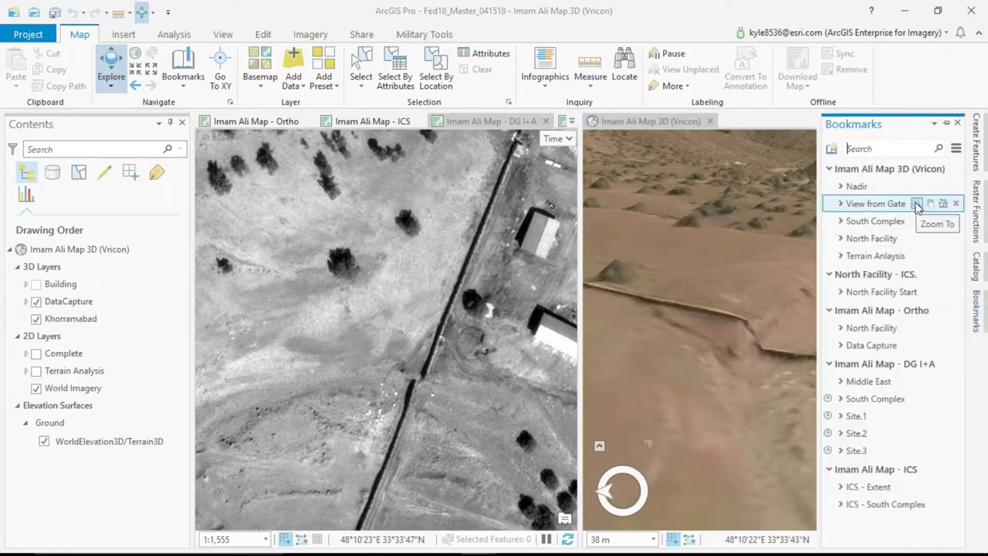
click(917, 204)
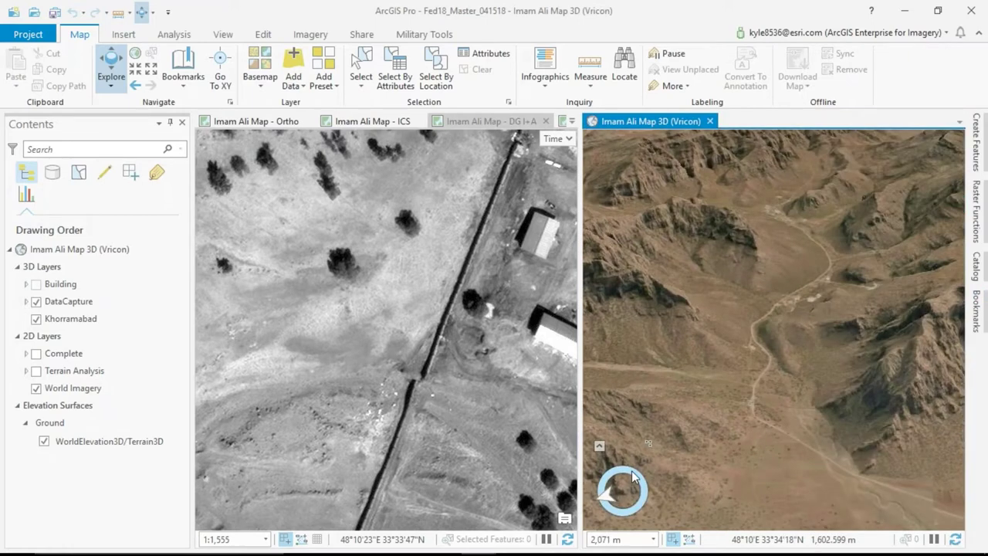
drag(631, 477, 631, 476)
scroll(726, 408, up, 3)
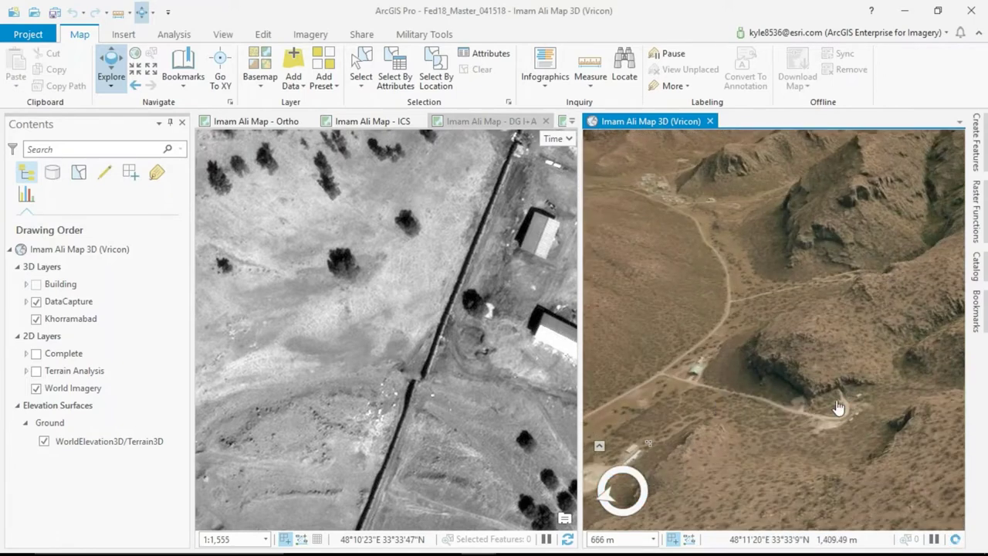
scroll(832, 410, up, 2)
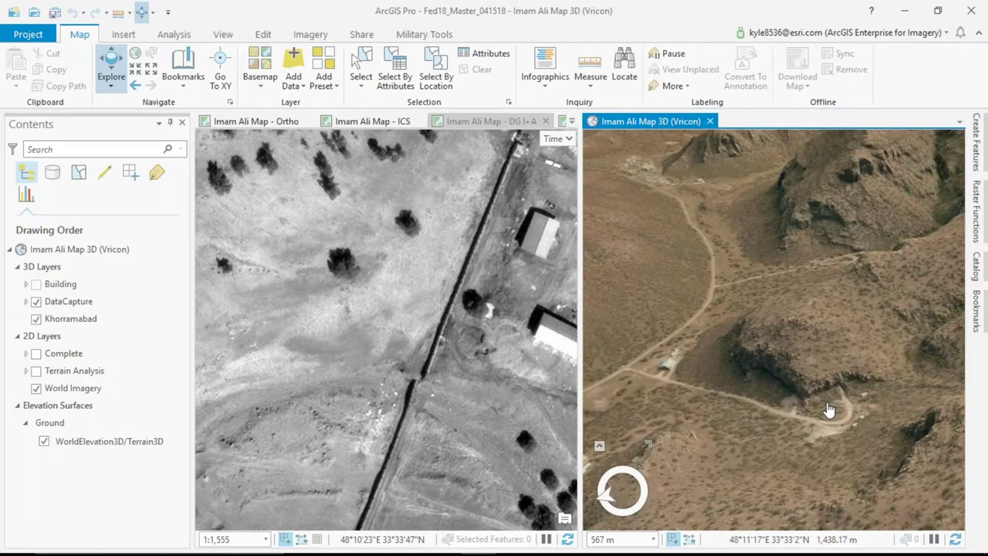
Take the DG I+A map to its South Complex bookmark and show the DigitalGlobe Services by Date layer
click(492, 122)
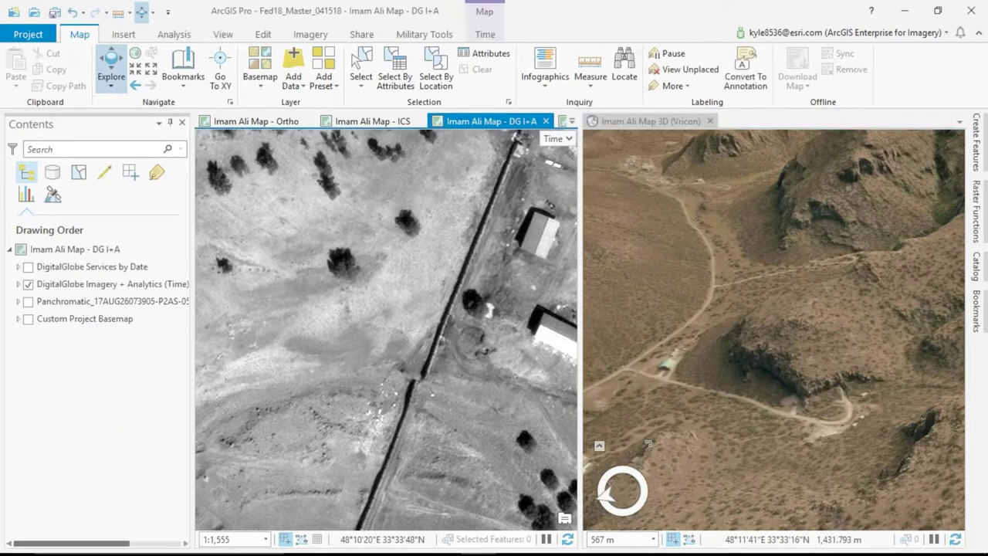
click(976, 322)
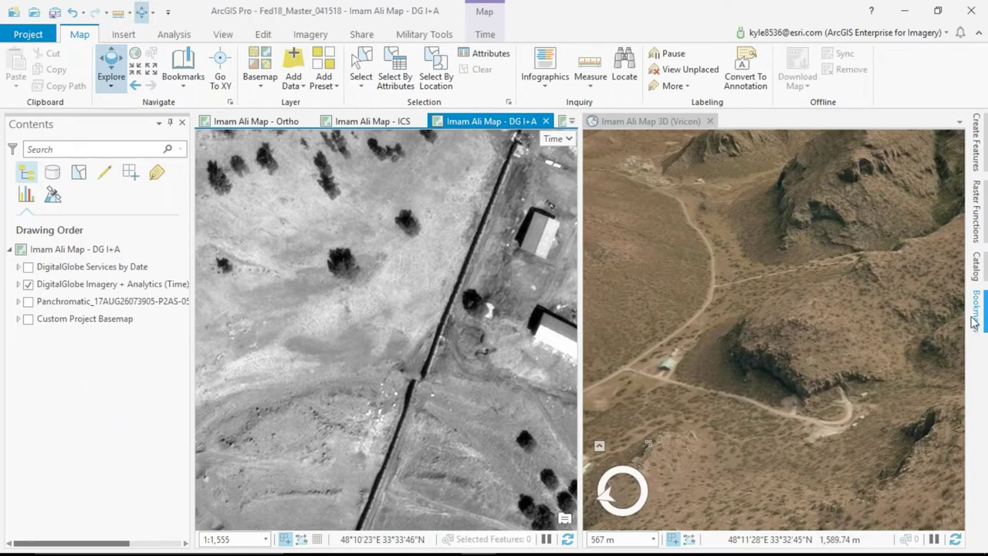
click(876, 203)
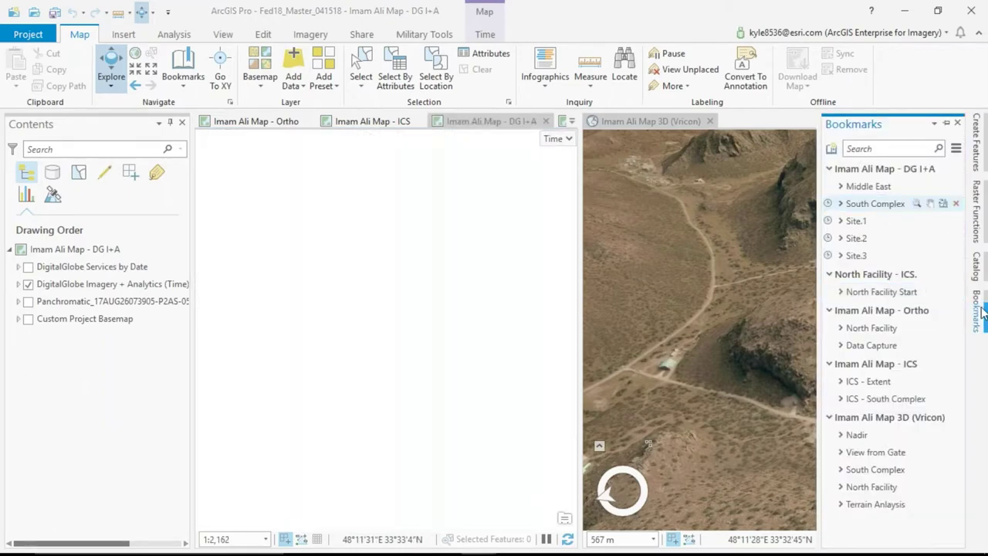
click(28, 268)
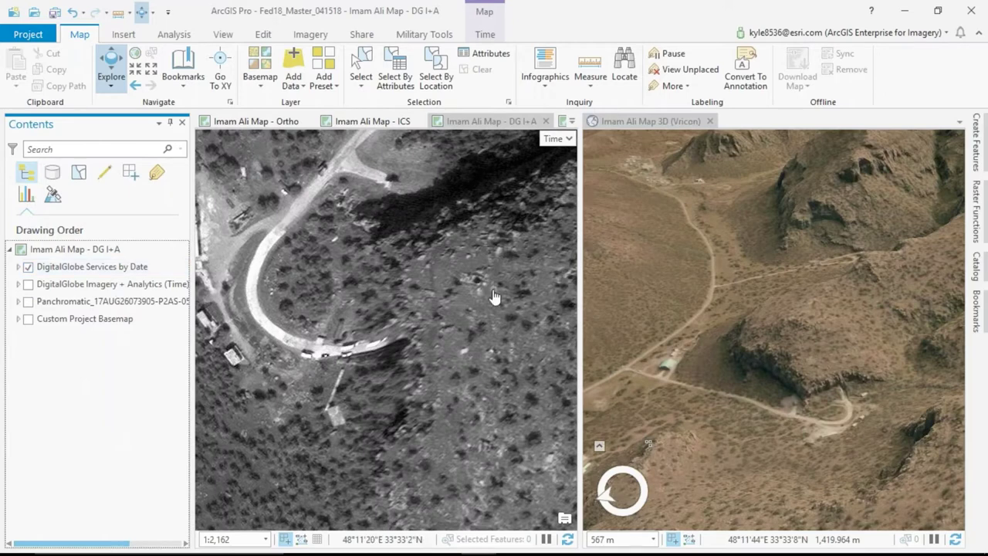
Measure the width of the dark round feature on the hillside east of the looping road in the DG I+A map
drag(494, 301, 459, 290)
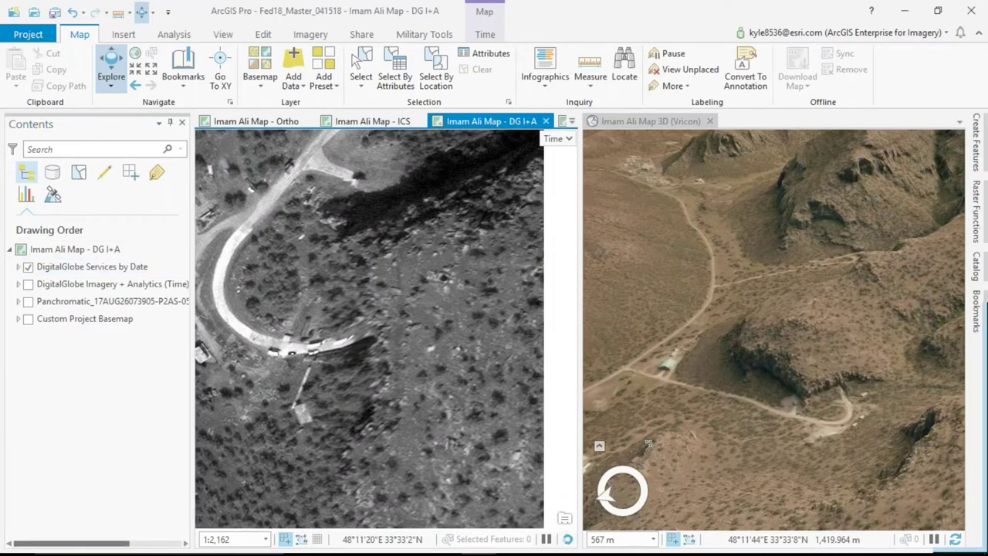
scroll(437, 281, up, 6)
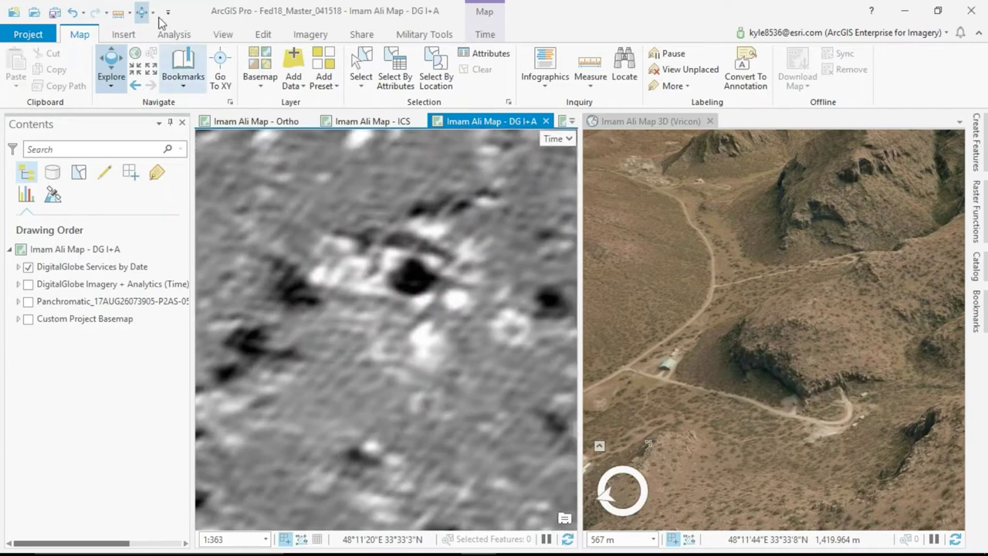
click(118, 13)
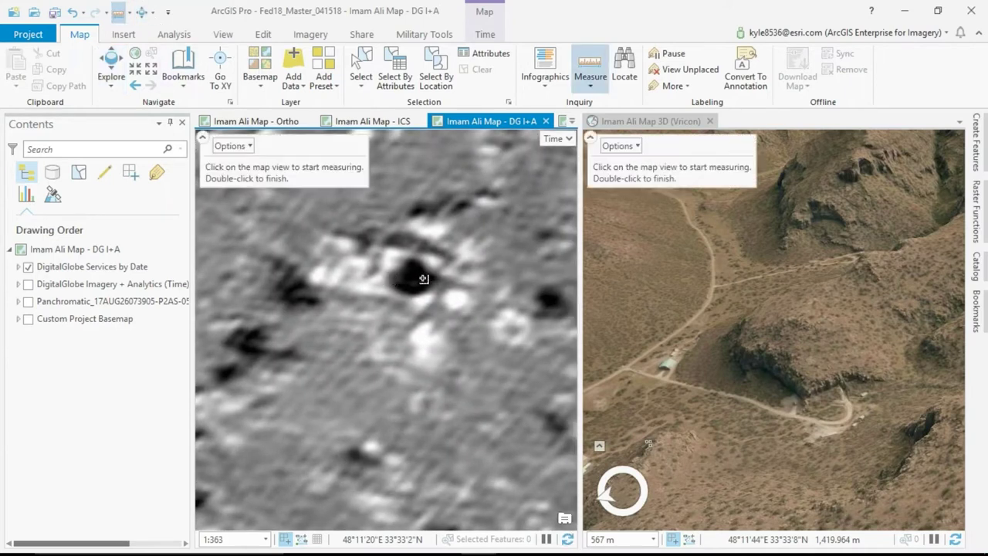
click(392, 279)
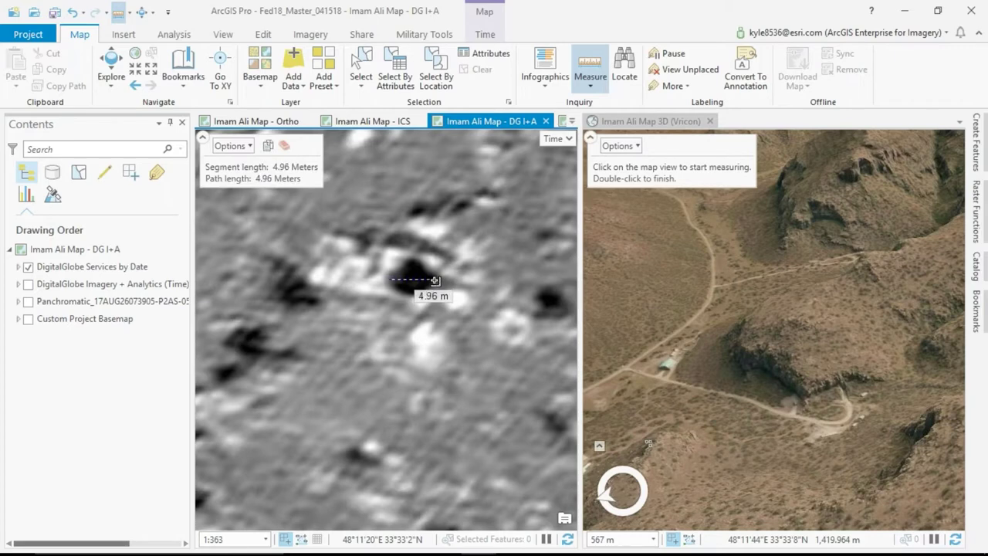
double_click(434, 279)
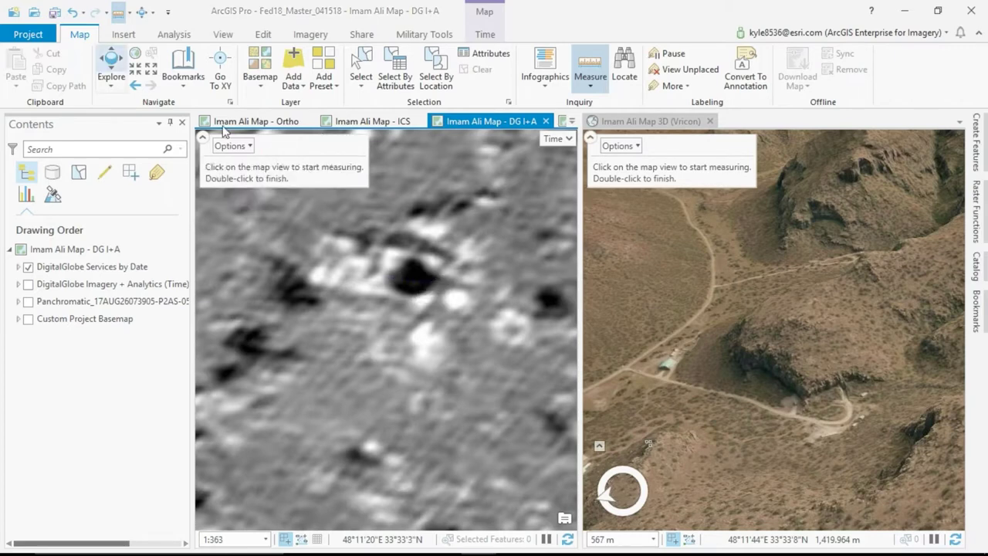
key(Escape)
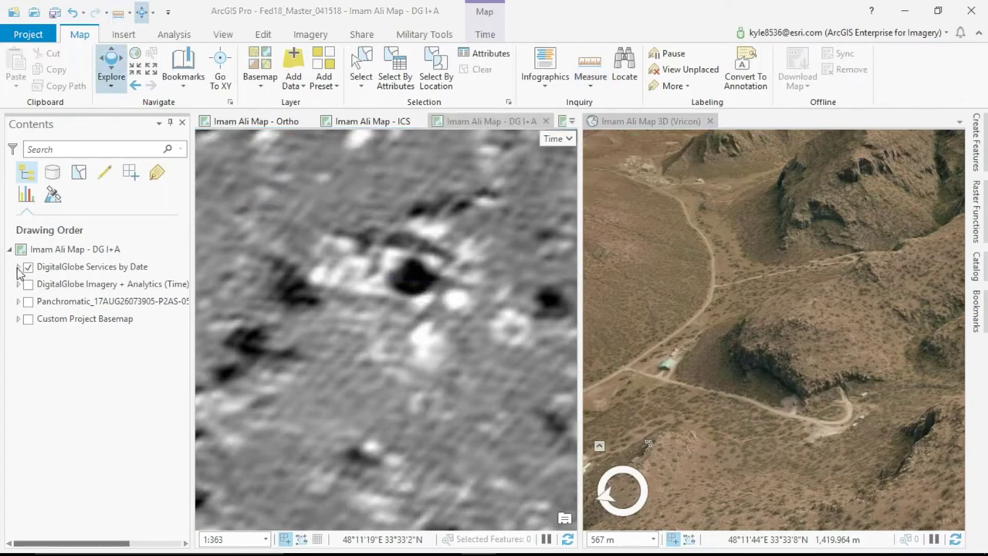
Expand DigitalGlobe Services by Date and display the 11/30/2010 7:15:02 AM image over the hillside and road loop
click(18, 269)
scroll(132, 369, down, 10)
click(44, 474)
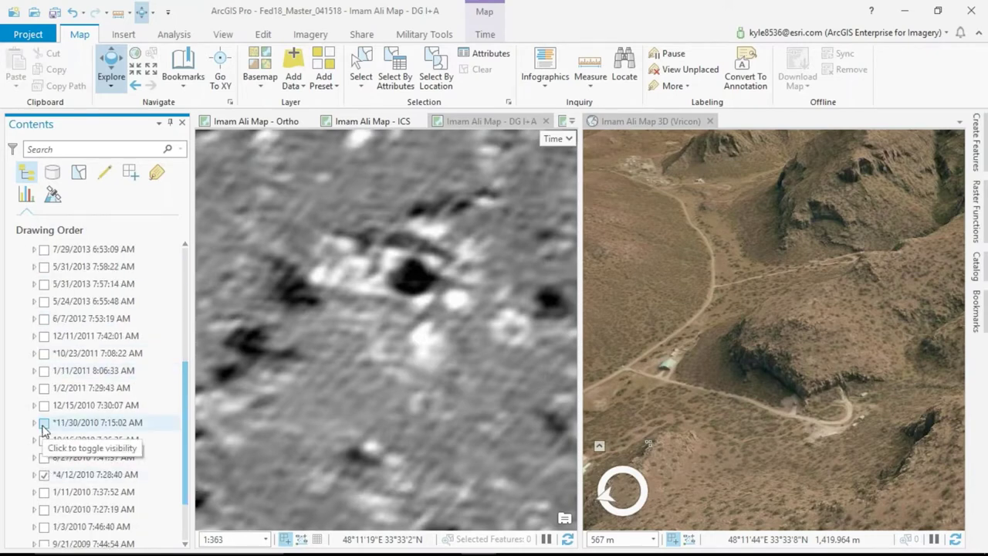
click(44, 422)
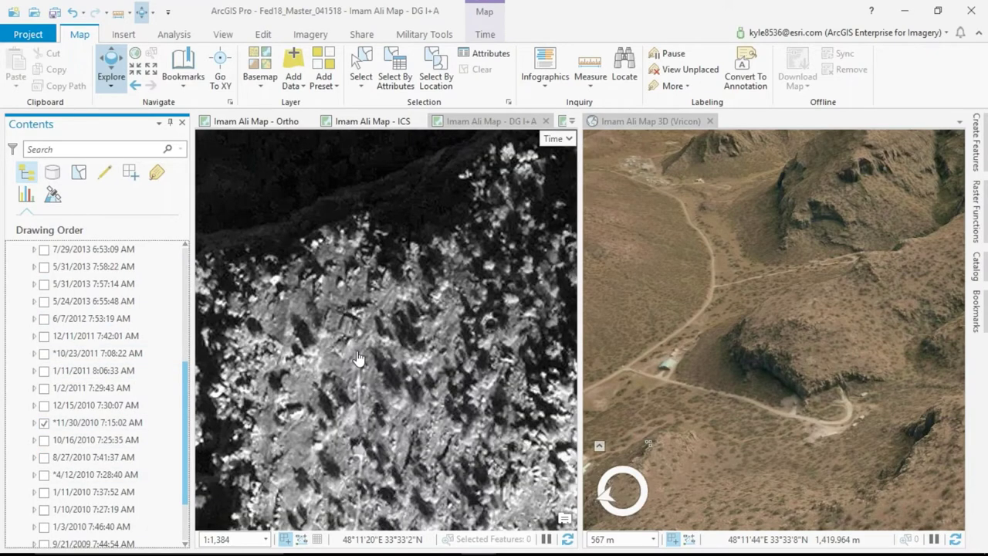
scroll(362, 377, down, 2)
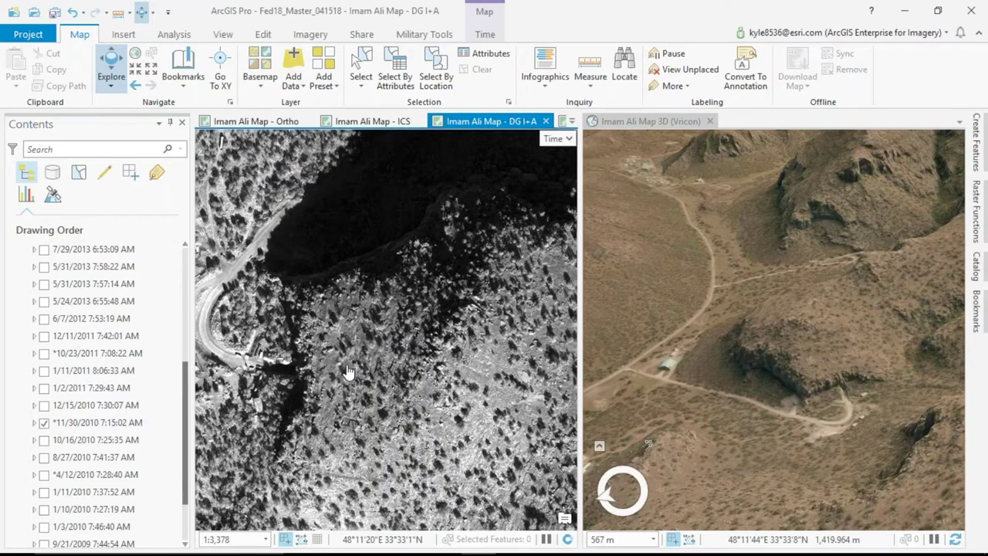
Display the 10/23/2011 7:08:22 AM image and examine the small rectangular structure on the hillside
scroll(45, 396, up, 1)
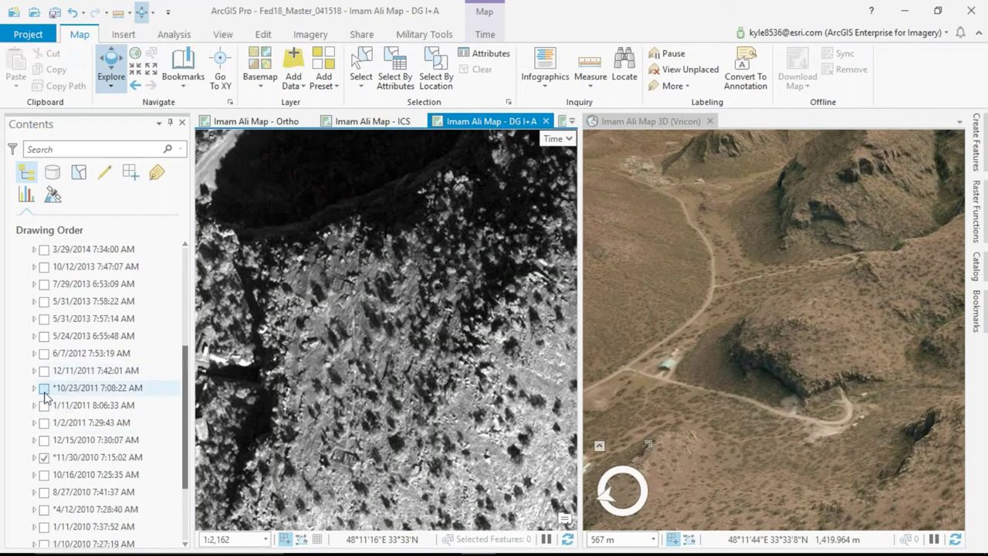
click(44, 388)
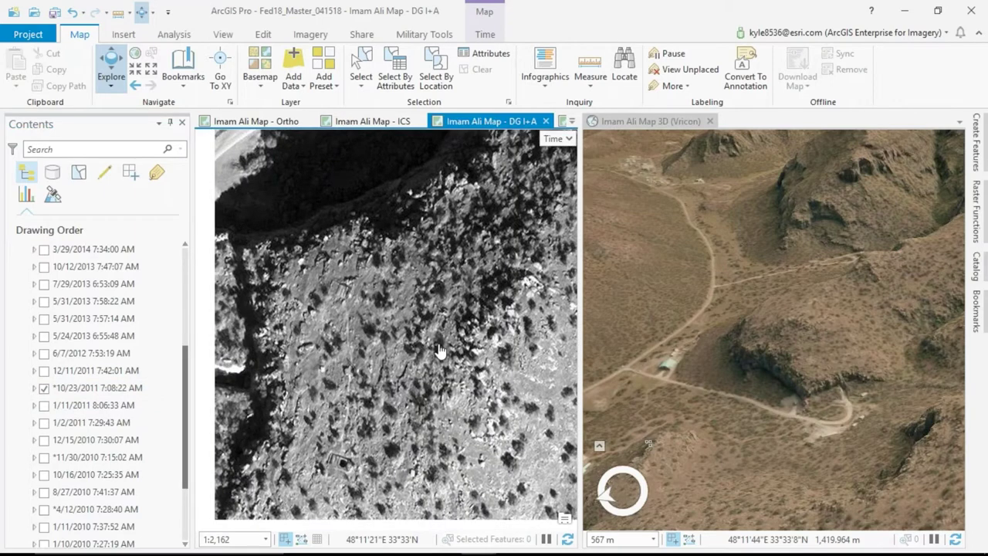
scroll(373, 443, up, 2)
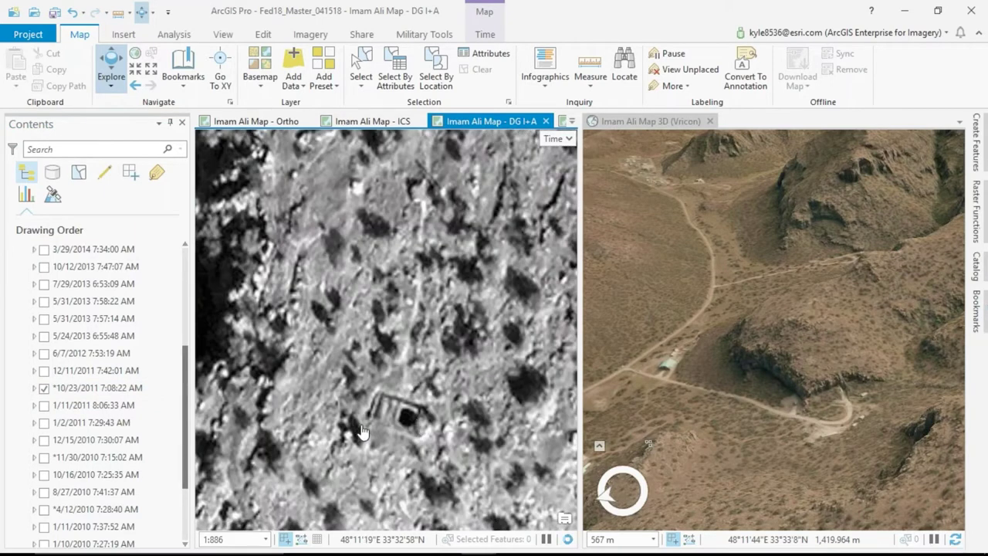
Show the Custom Project Basemap in the DG I+A map and examine the green structures on the hillside above the road
scroll(115, 385, down, 3)
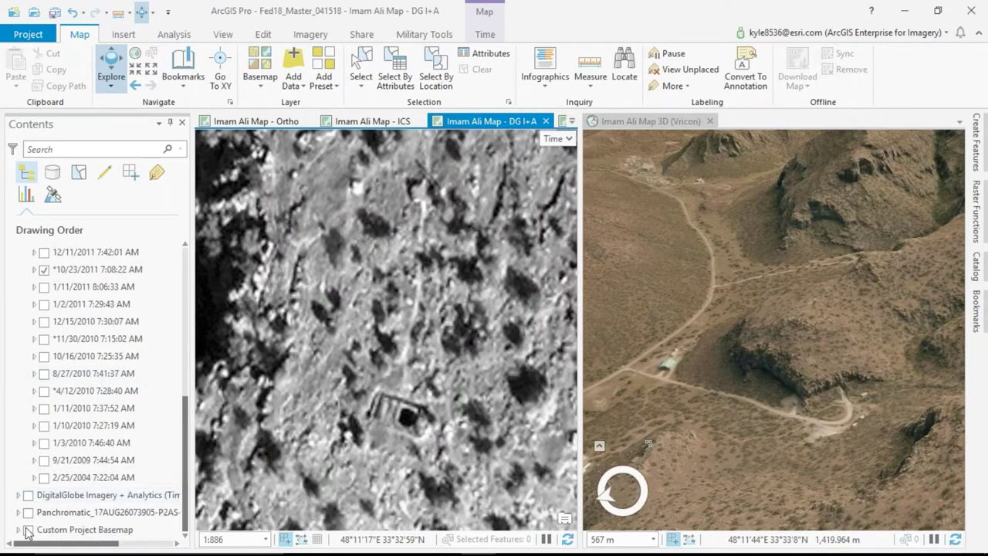
click(28, 529)
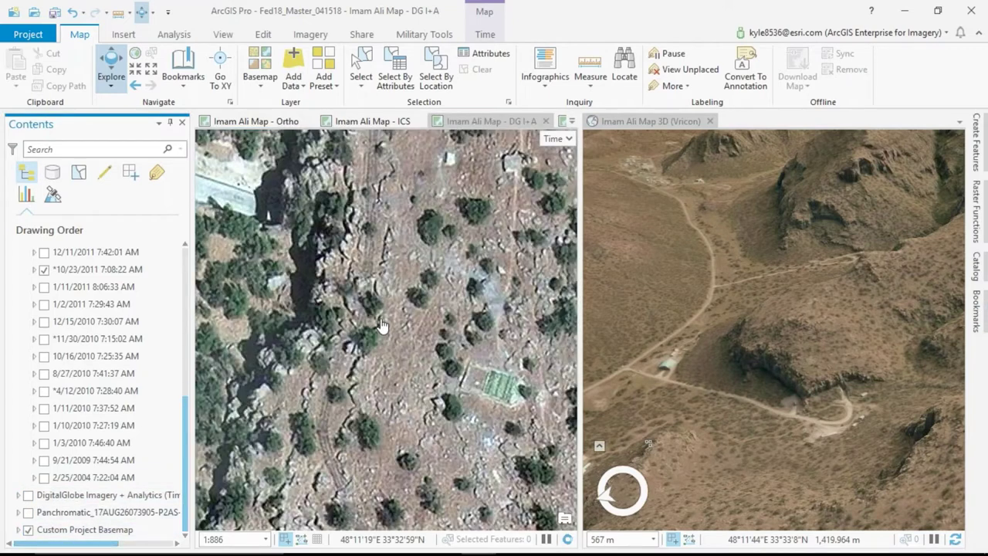
scroll(387, 326, down, 2)
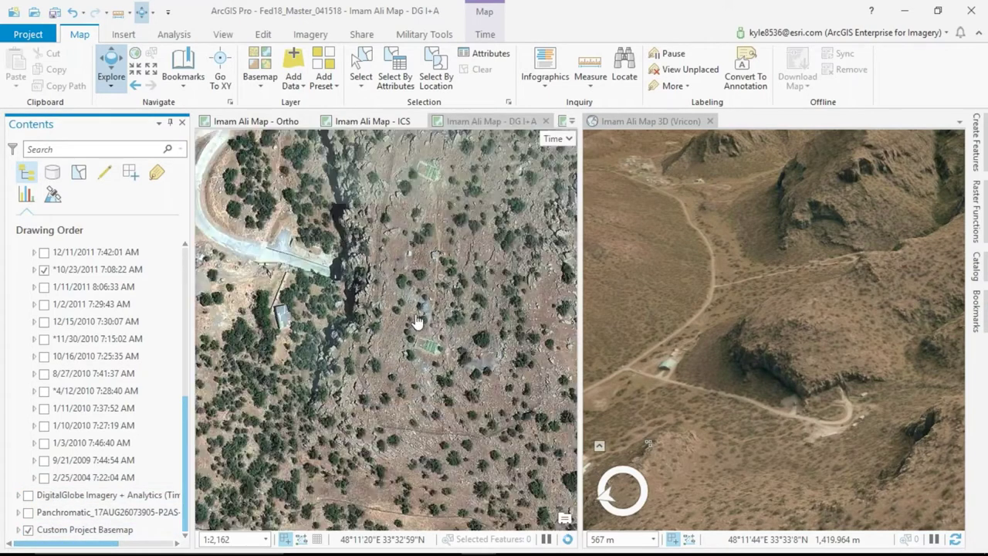
drag(432, 328, 375, 385)
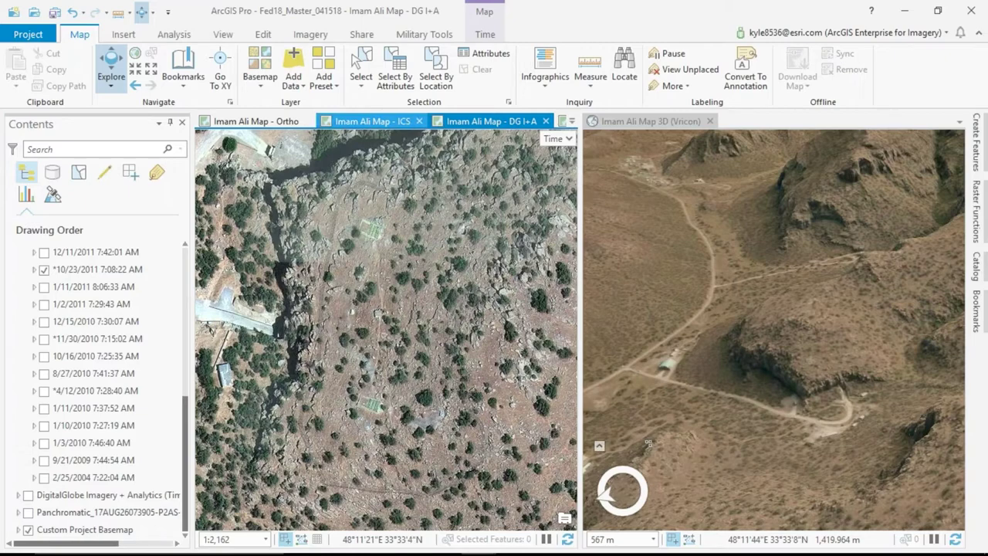
Dock the Imam Ali Map - ICS view with the Vricon 3D scene and zoom in on its cloudy 1/11/2011 image
drag(447, 114, 781, 333)
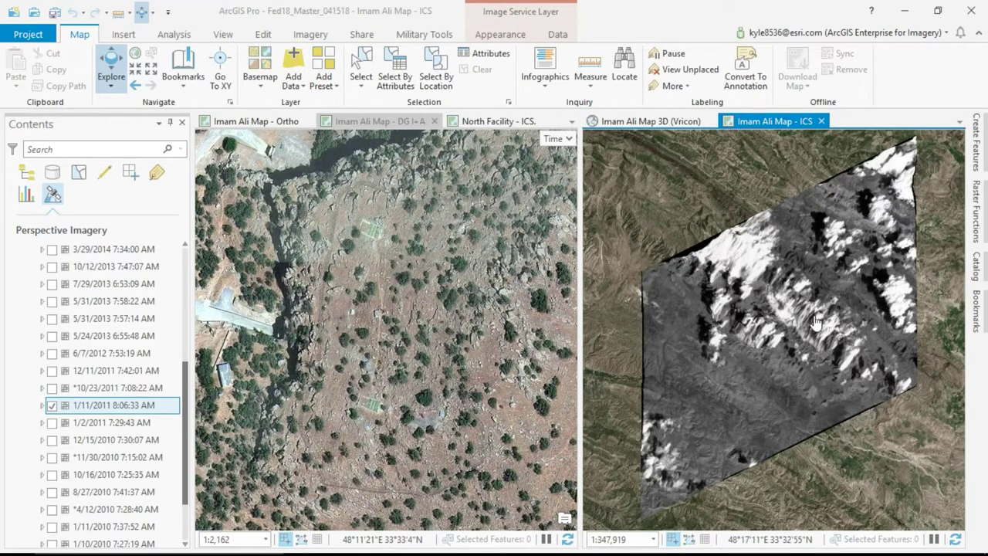
scroll(758, 343, up, 4)
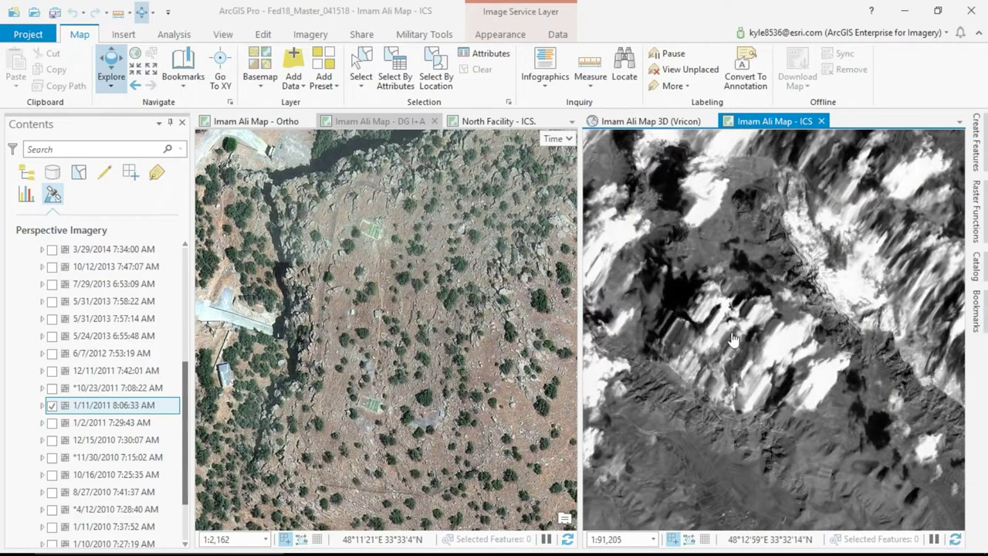
scroll(757, 354, up, 1)
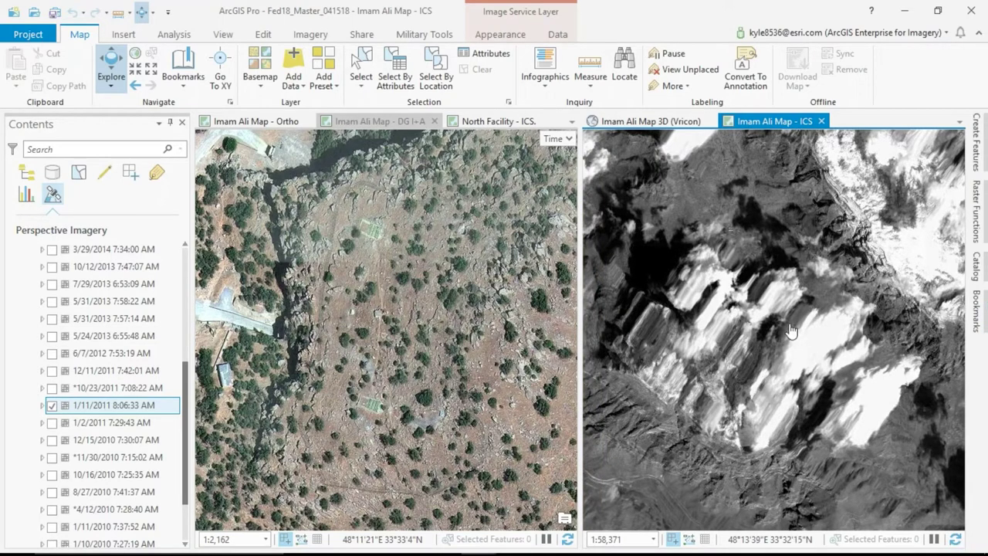
Compare the 1/11/2011 8:06:33 AM image in perspective as the focus image with its map-space display in the ICS map
click(65, 407)
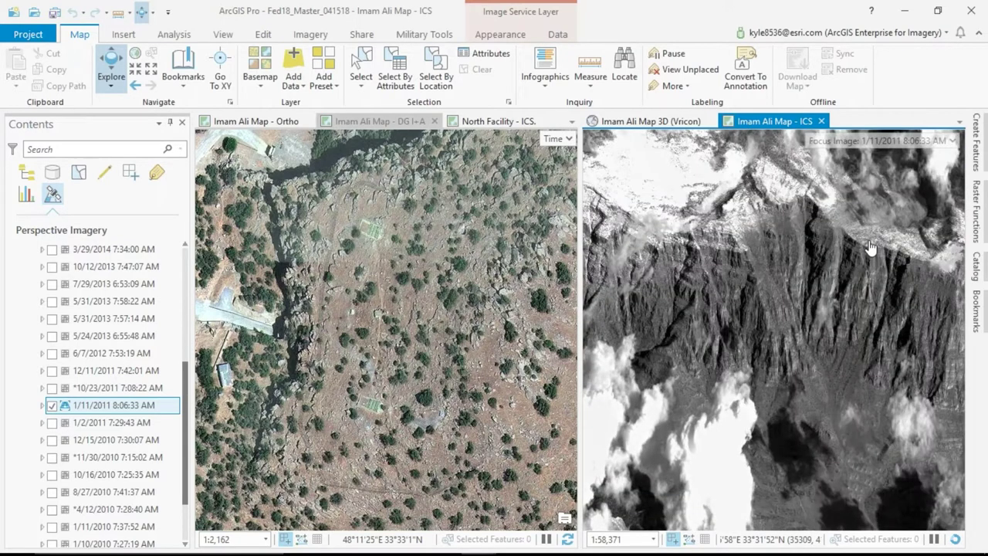
drag(869, 247, 805, 313)
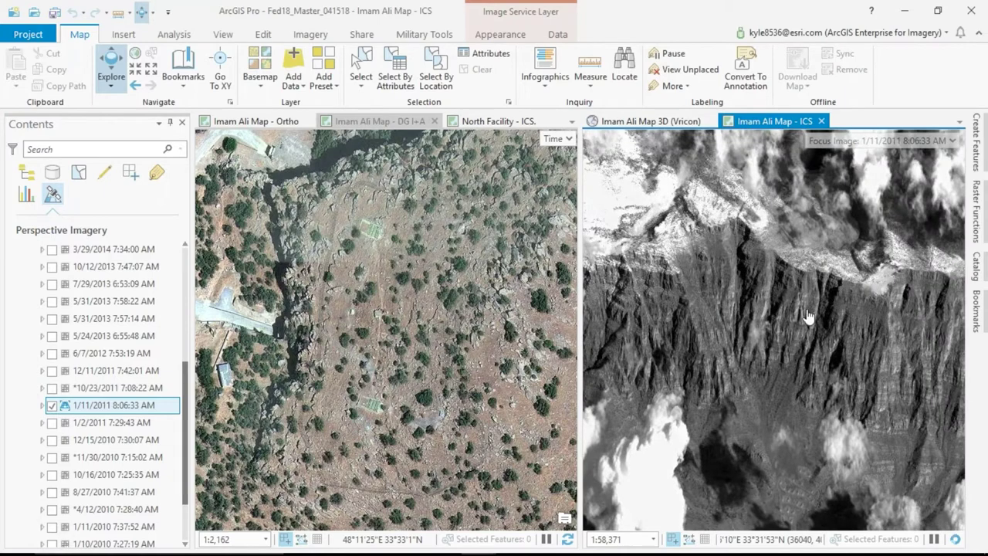
click(67, 407)
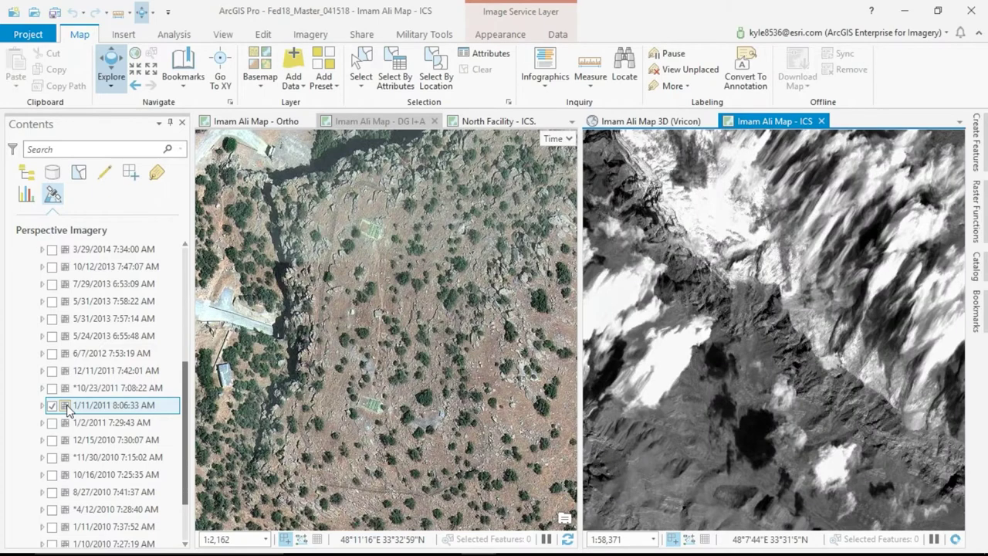
click(66, 407)
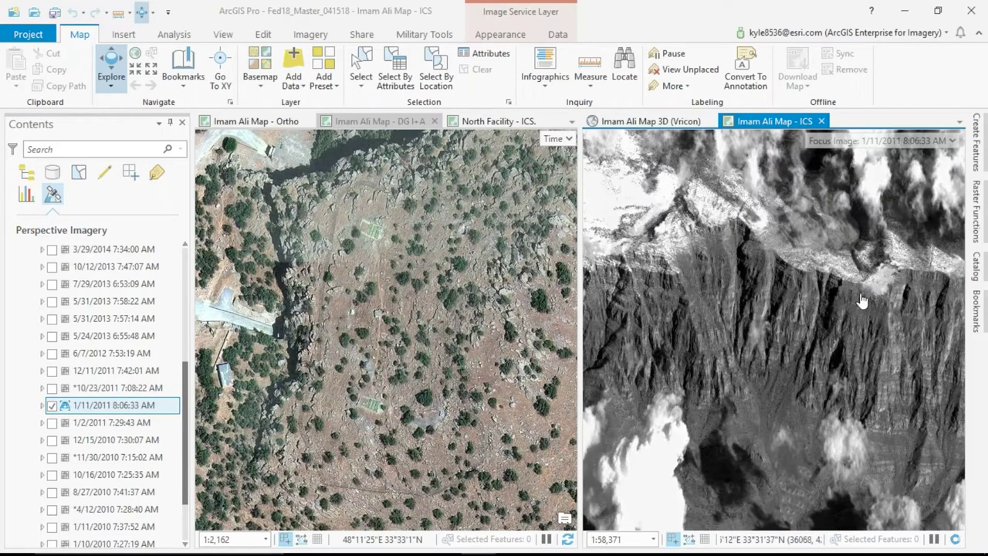
Zoom the ICS map to the ICS - South Complex bookmark and look through the older dates in the perspective imagery list
click(976, 305)
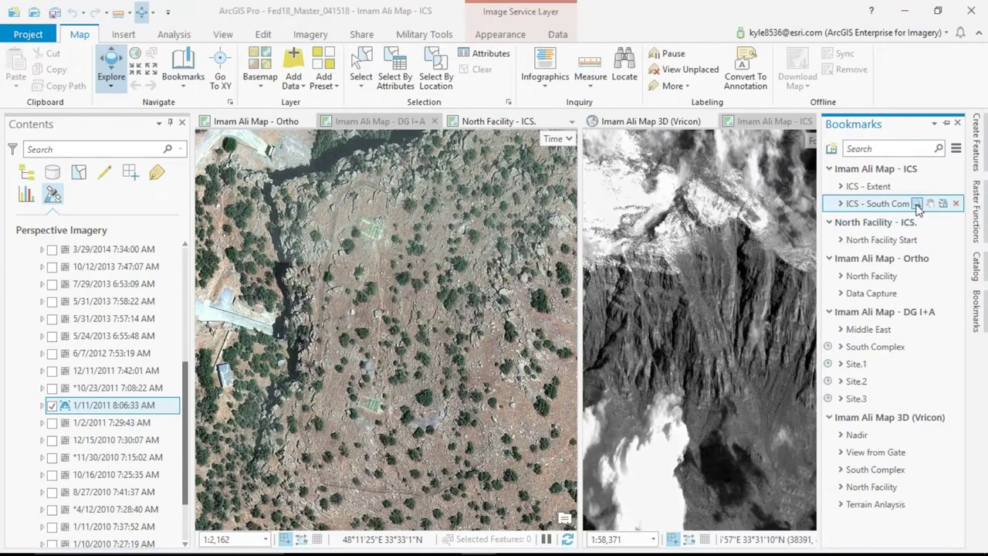
click(881, 240)
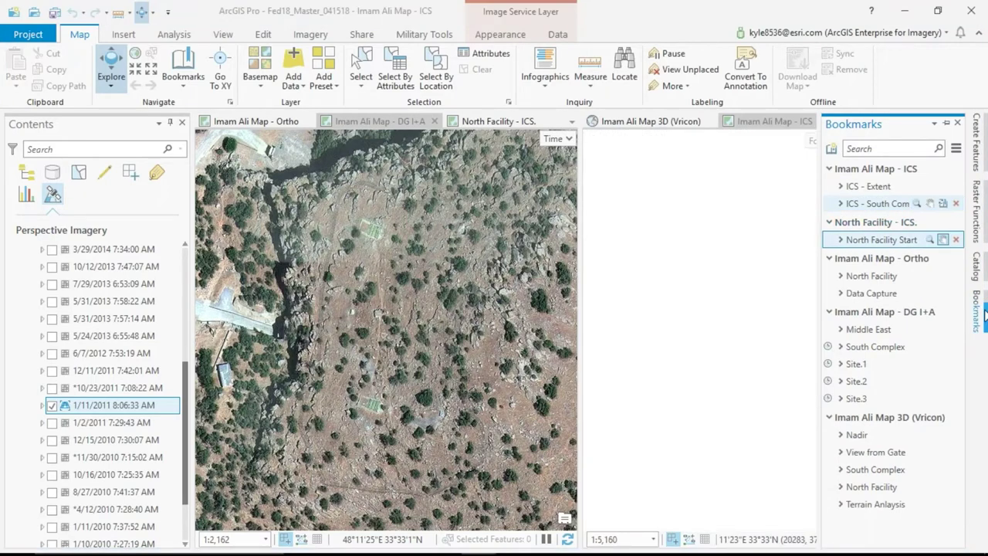
scroll(100, 386, down, 2)
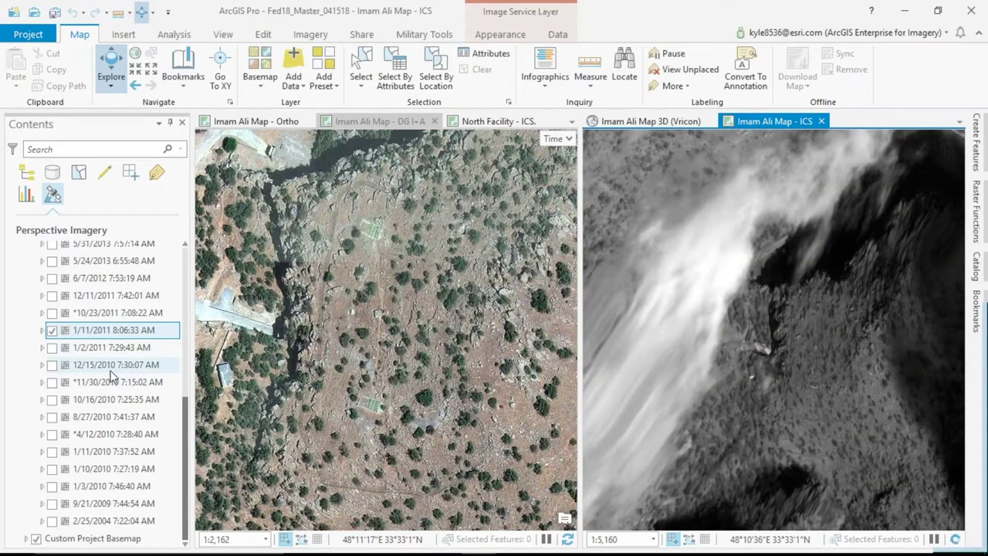
Display the 1/3/2010 7:46:40 AM image in perspective as the ICS focus image and set its brightness to 40
click(54, 486)
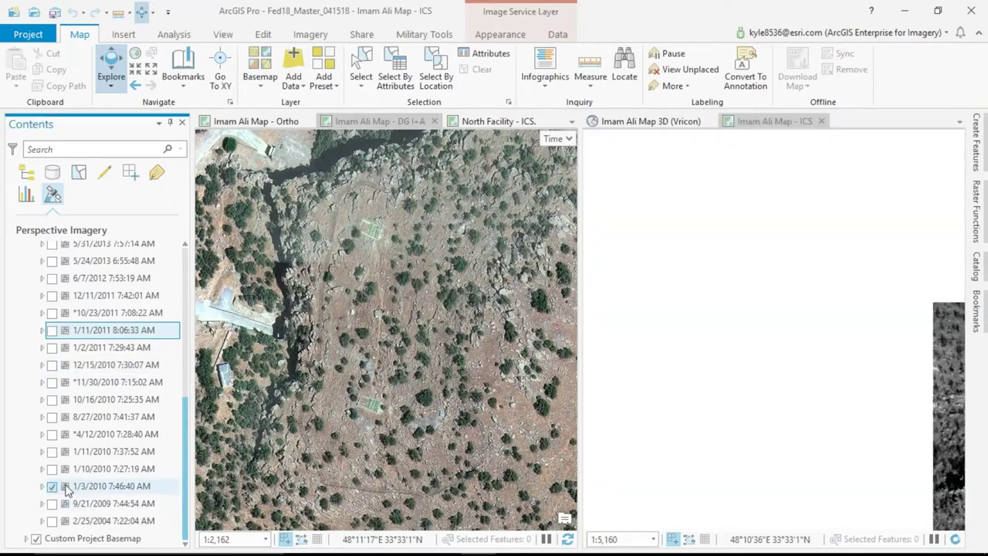
click(66, 488)
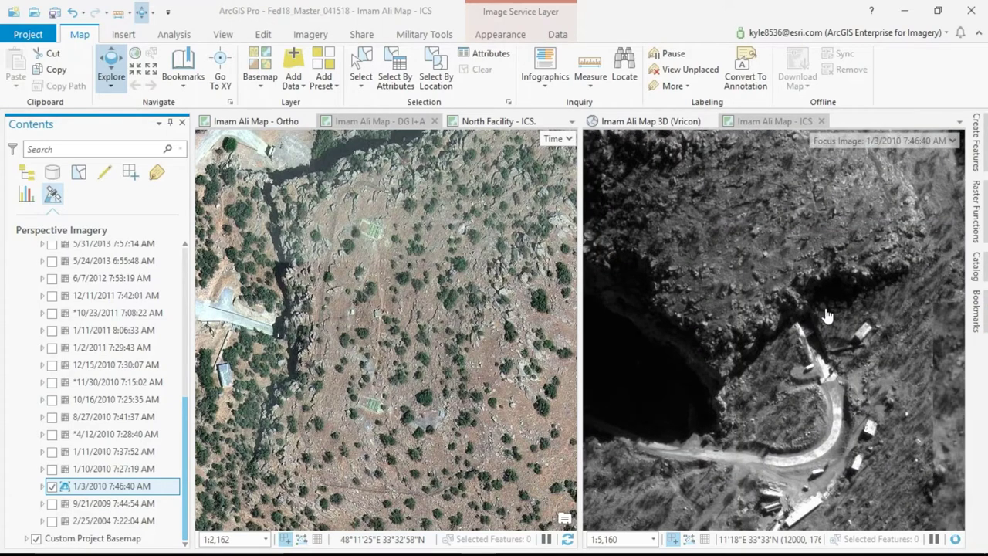
scroll(826, 316, up, 3)
click(487, 36)
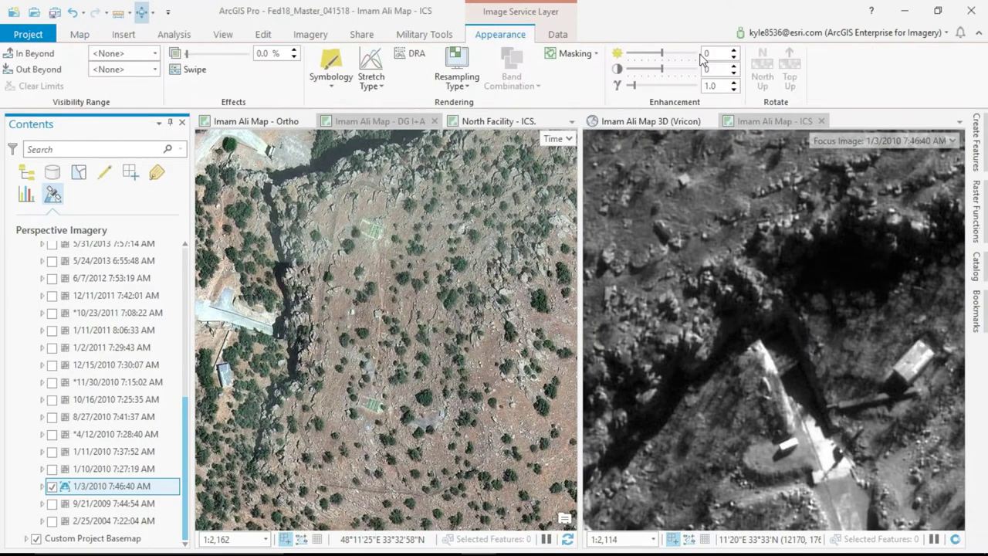
drag(661, 56, 662, 61)
text(0)
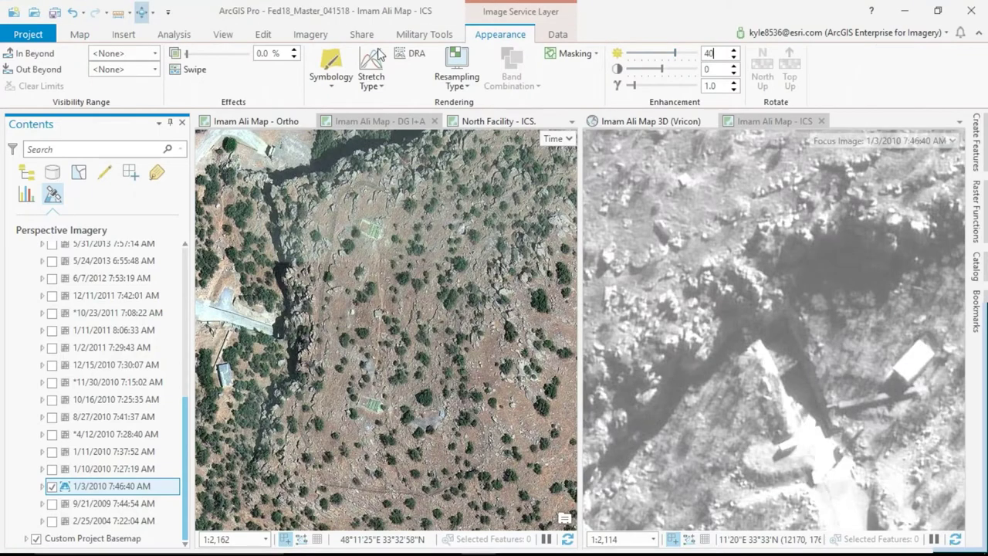
Measure the distance across the dark strip beside the upper end of the bright road in the 1/3/2010 image
click(310, 34)
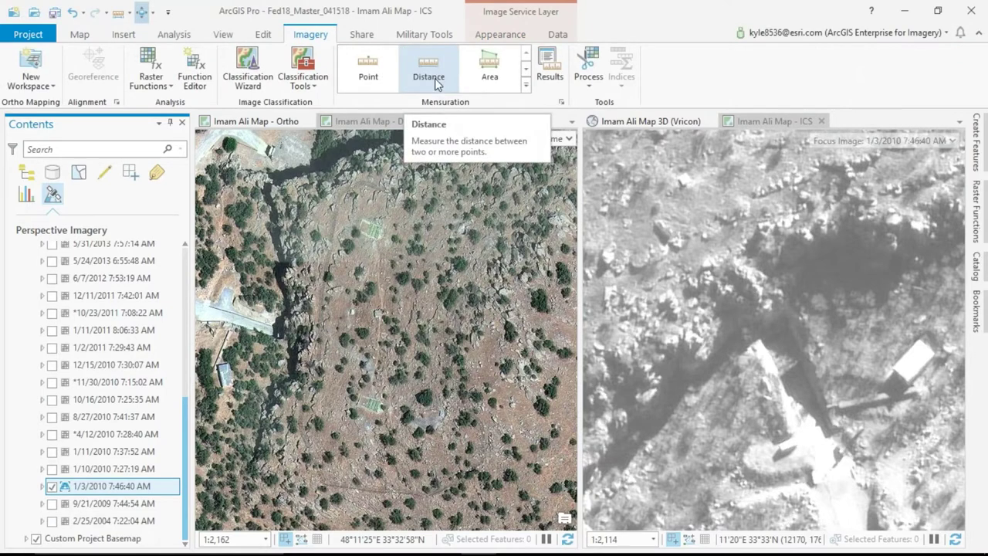
click(436, 78)
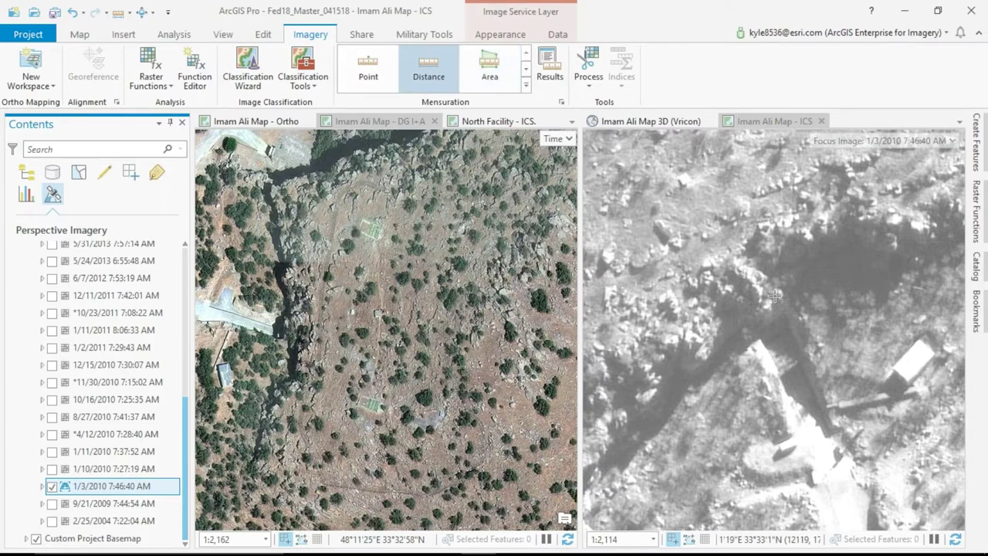
click(782, 378)
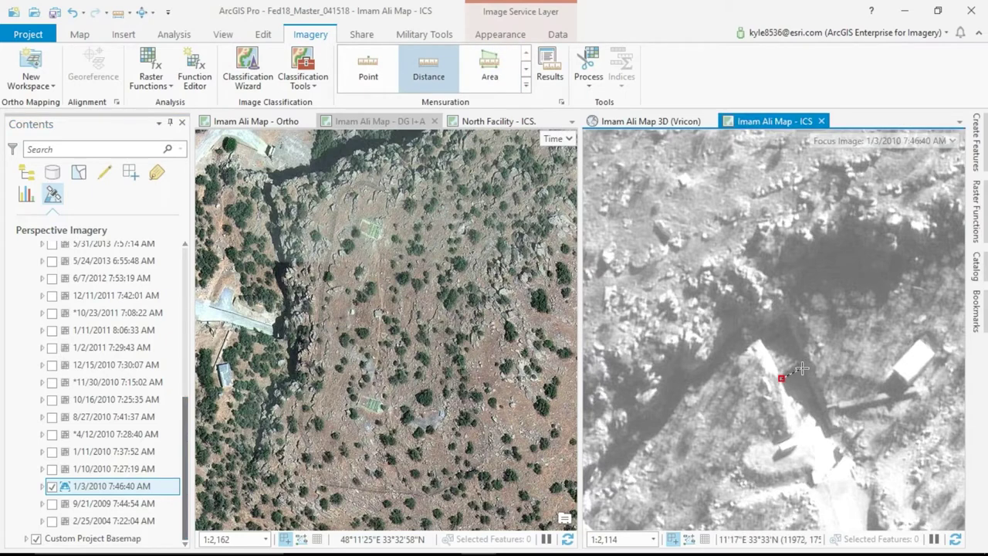
click(803, 369)
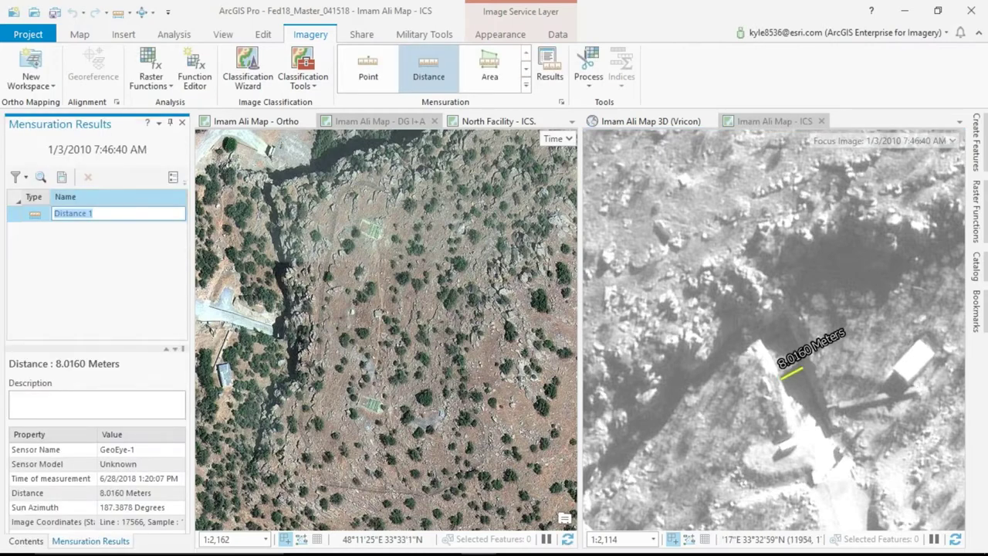
Measure the white building's height with Top To Top Shadow Height and select both mensuration results to show them together
click(526, 86)
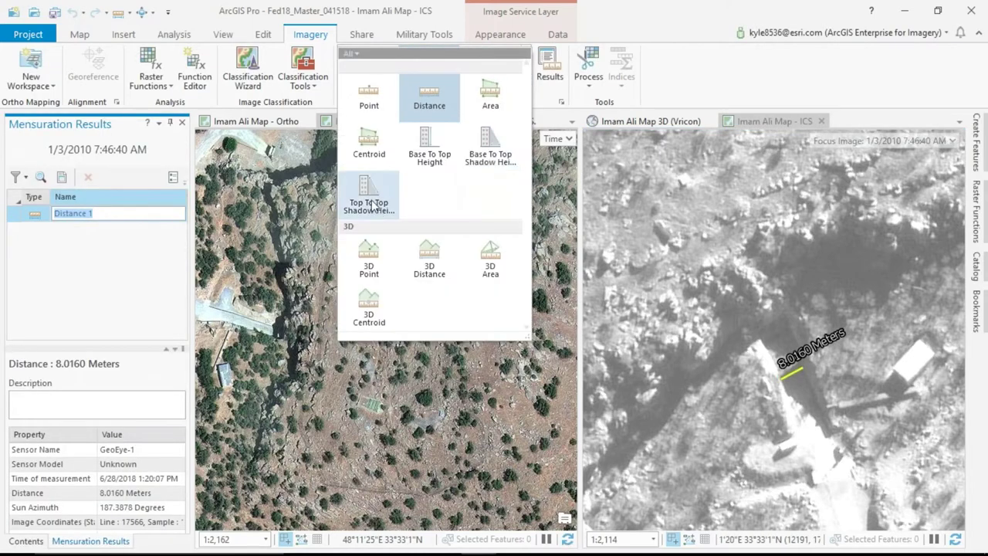
click(369, 202)
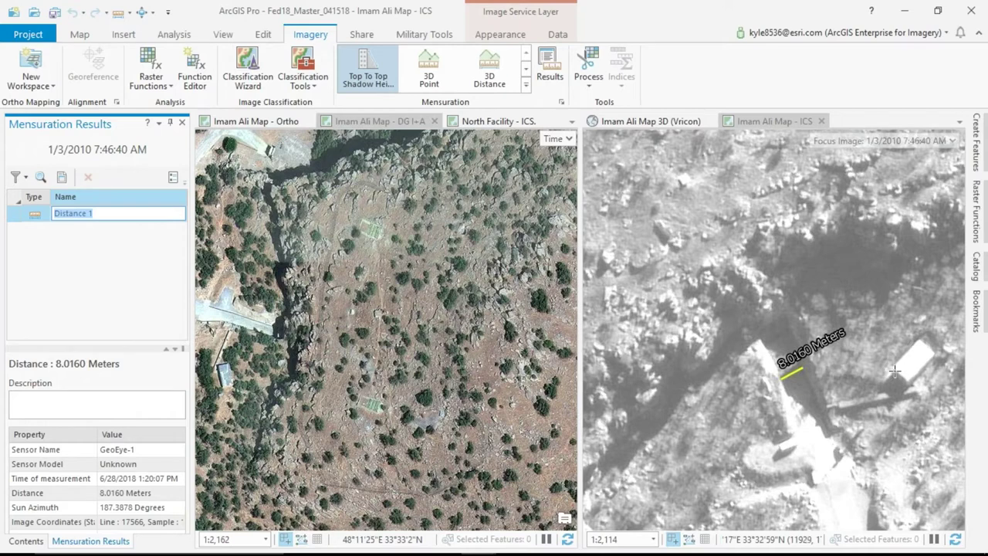
click(894, 372)
click(879, 388)
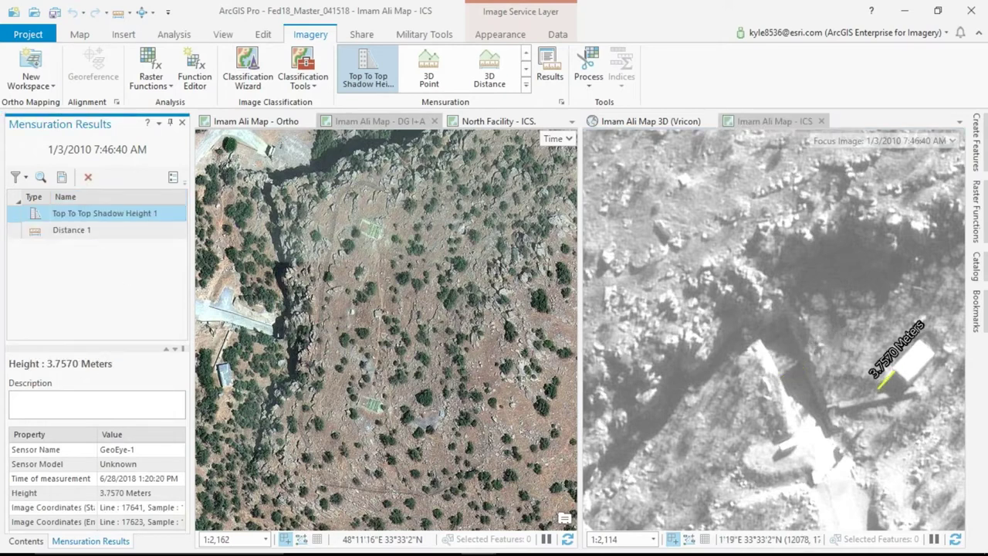
click(15, 229)
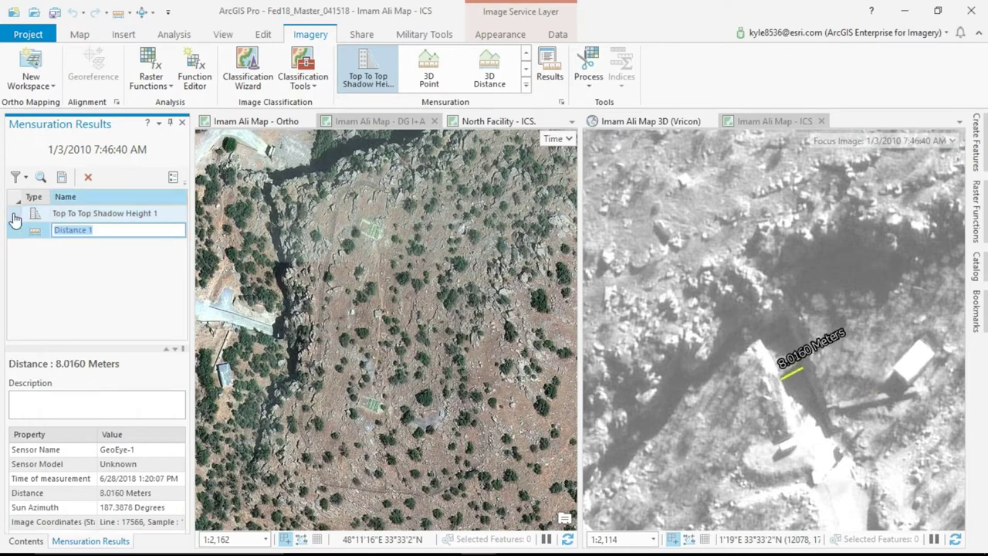
click(15, 220)
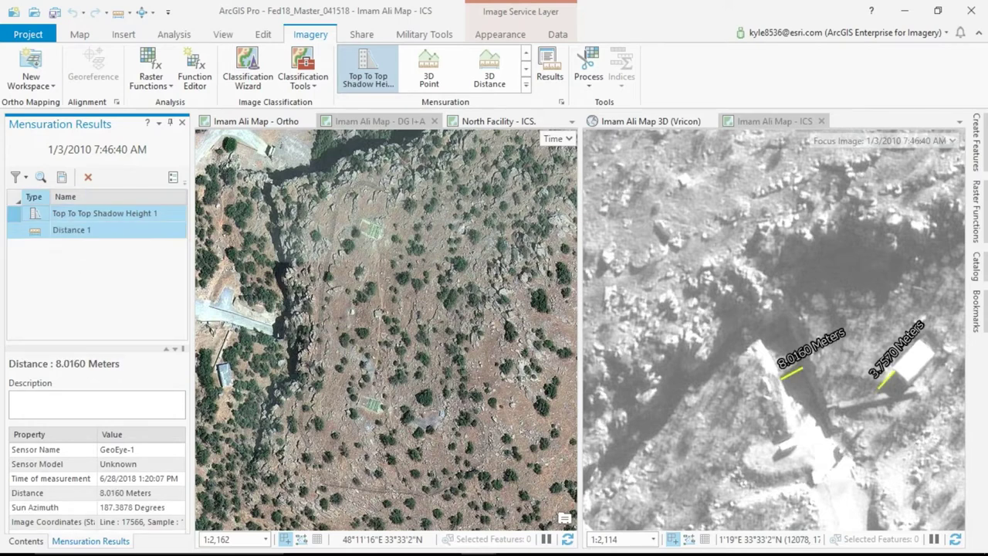
Turn on the PS Services Detailed by Date group in the DG I+A map and expand its list of dates
click(26, 541)
scroll(115, 402, up, 5)
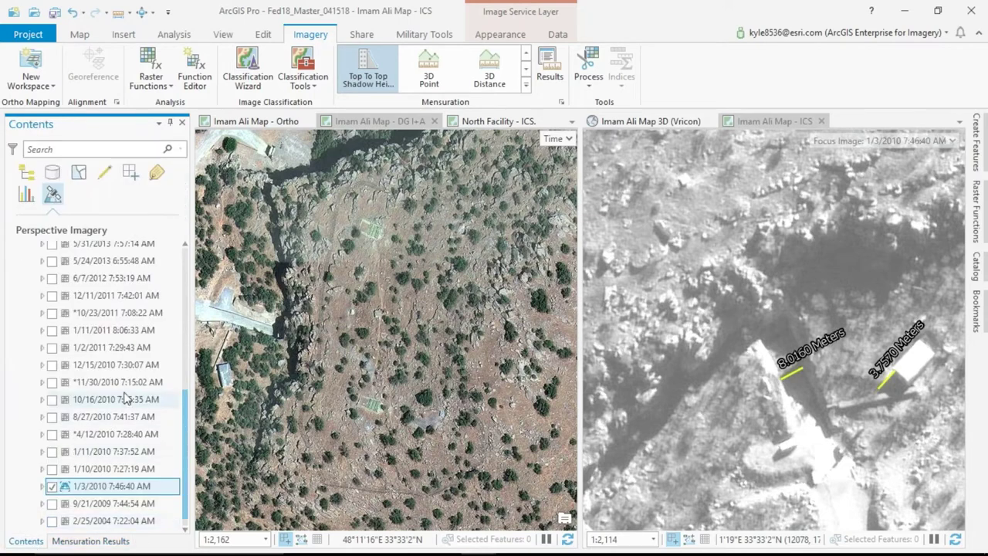
click(386, 121)
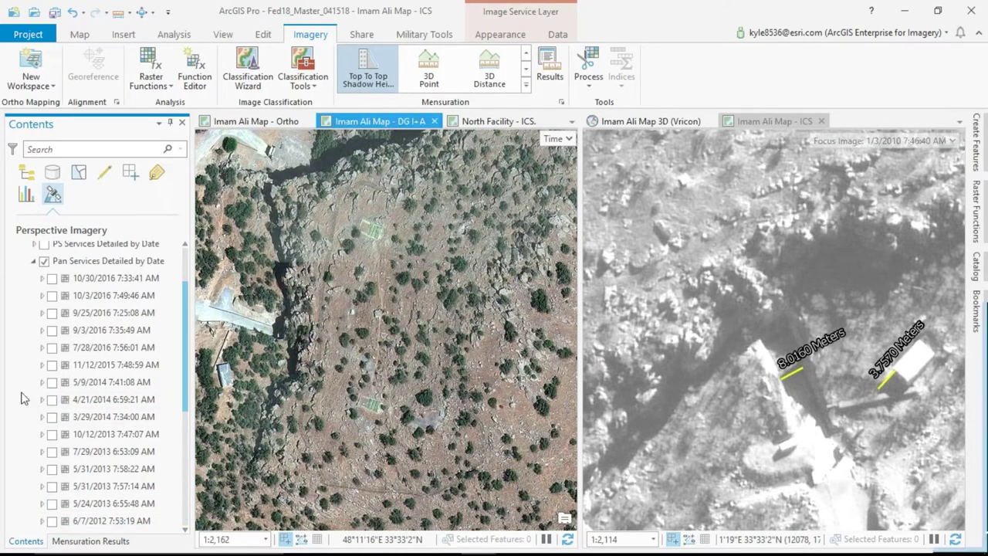
scroll(75, 405, up, 5)
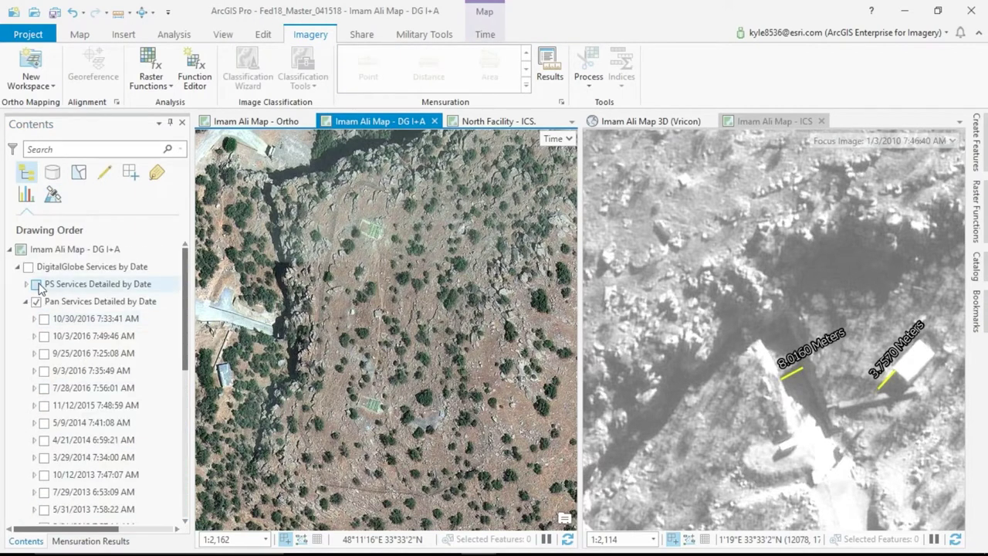
click(36, 284)
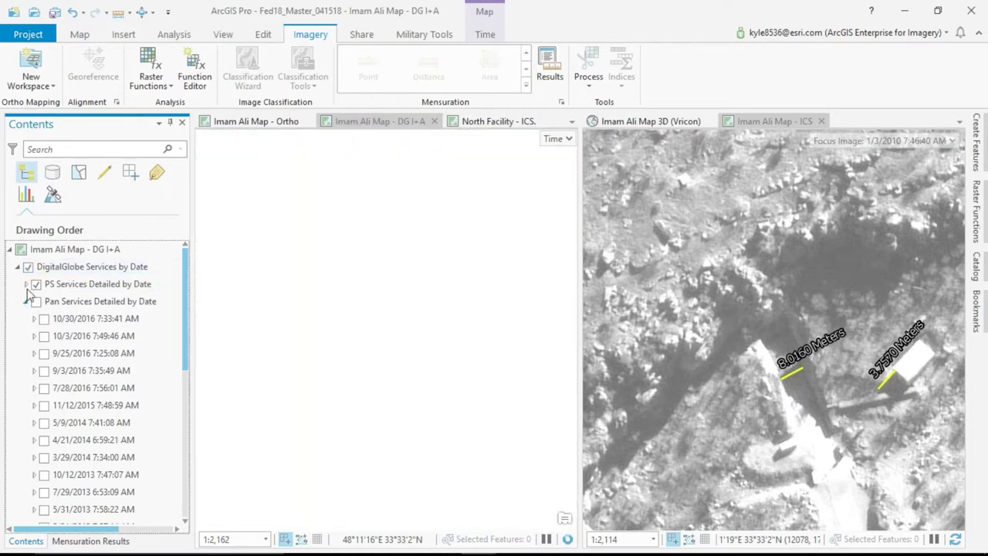
click(27, 284)
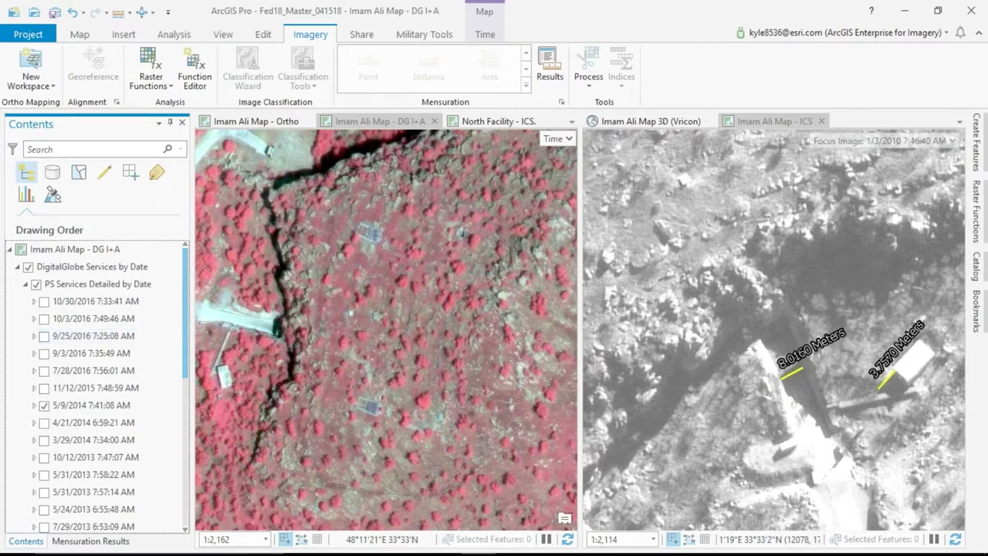
Zoom the DG I+A map to the Site.1 bookmark and on to Site.2
click(977, 312)
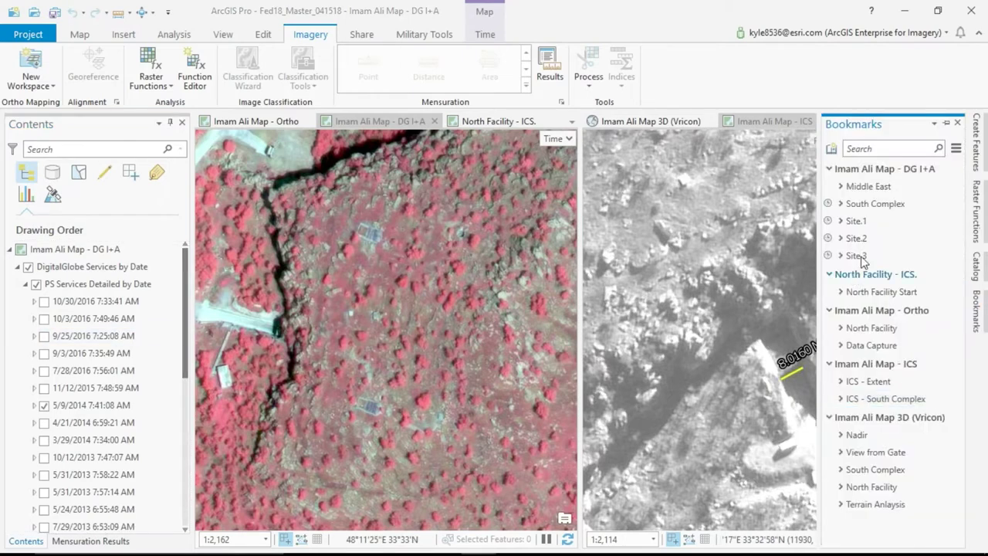
click(917, 221)
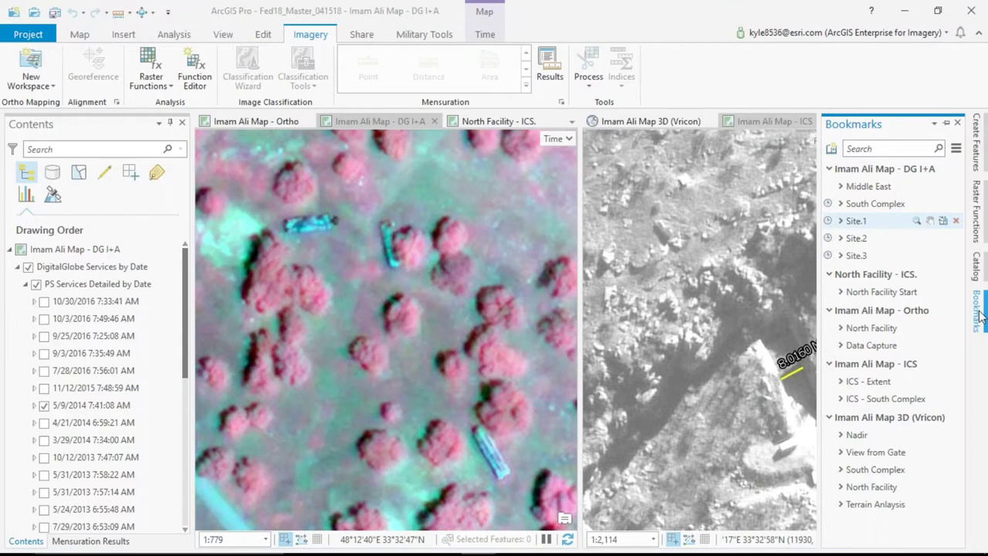
mouse_move(920, 240)
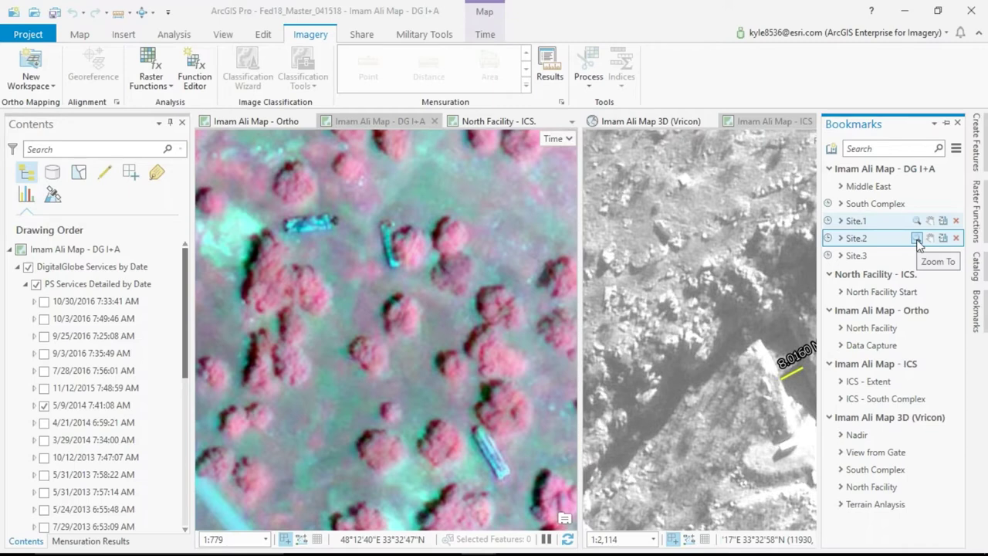
click(917, 239)
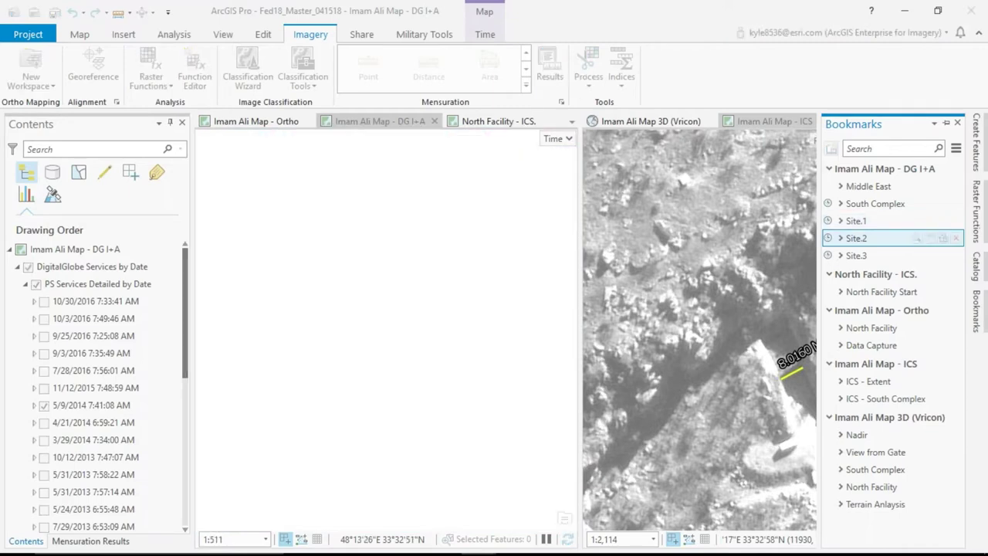
Measure the width and length of the elongated object in the bright clearing at Site.2
click(976, 306)
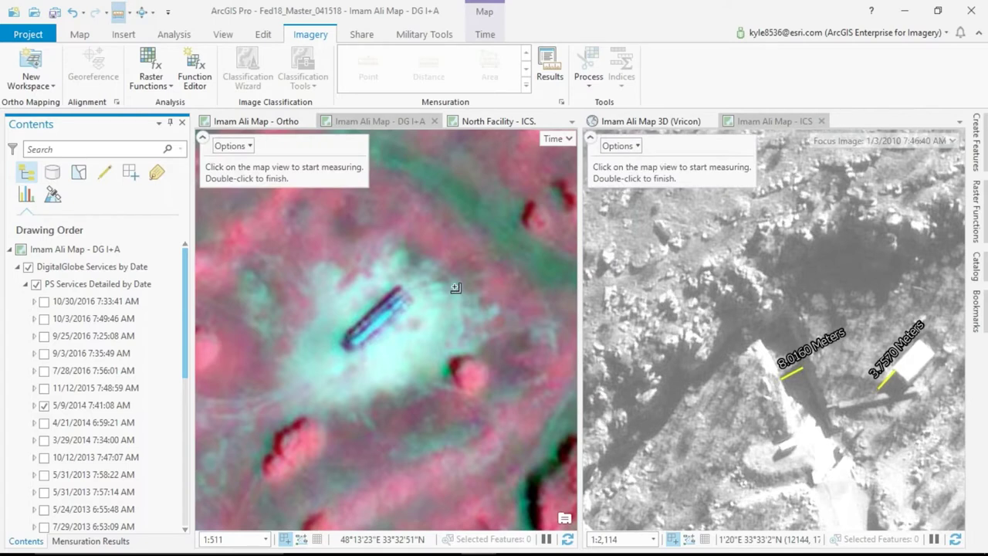
click(411, 297)
click(399, 288)
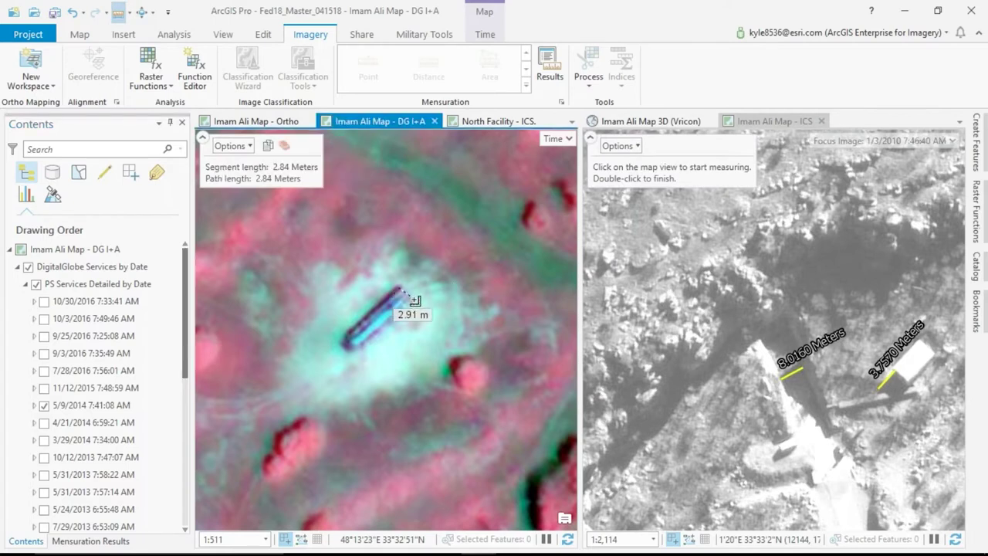
double_click(415, 303)
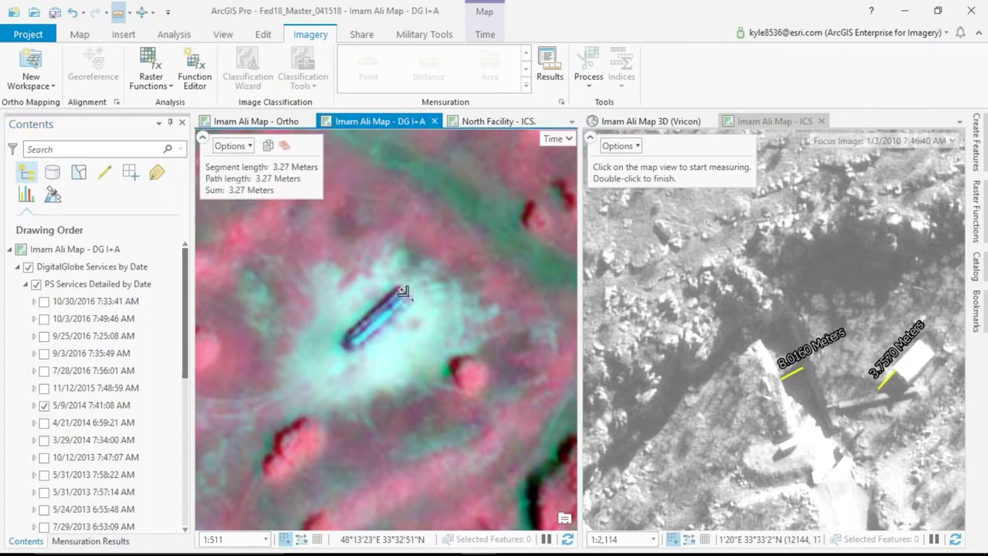
click(400, 289)
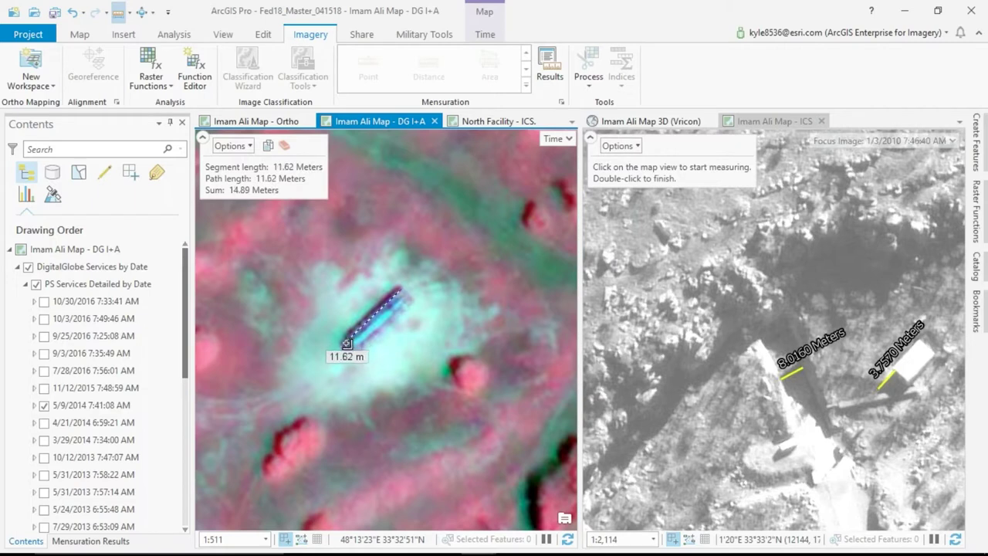
double_click(347, 342)
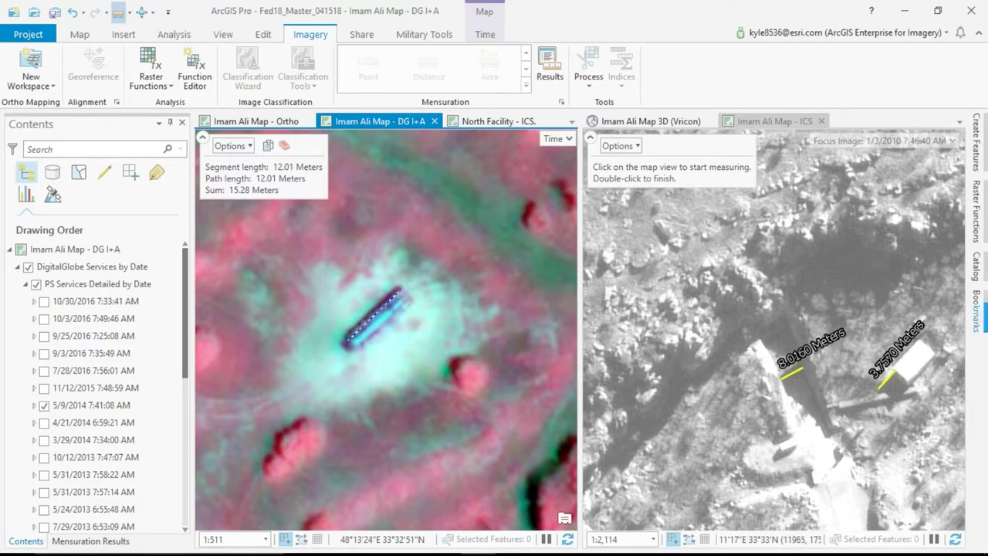
Zoom the DG I+A map to the Site.3 bookmark and measure the length of the narrow bright object
click(978, 313)
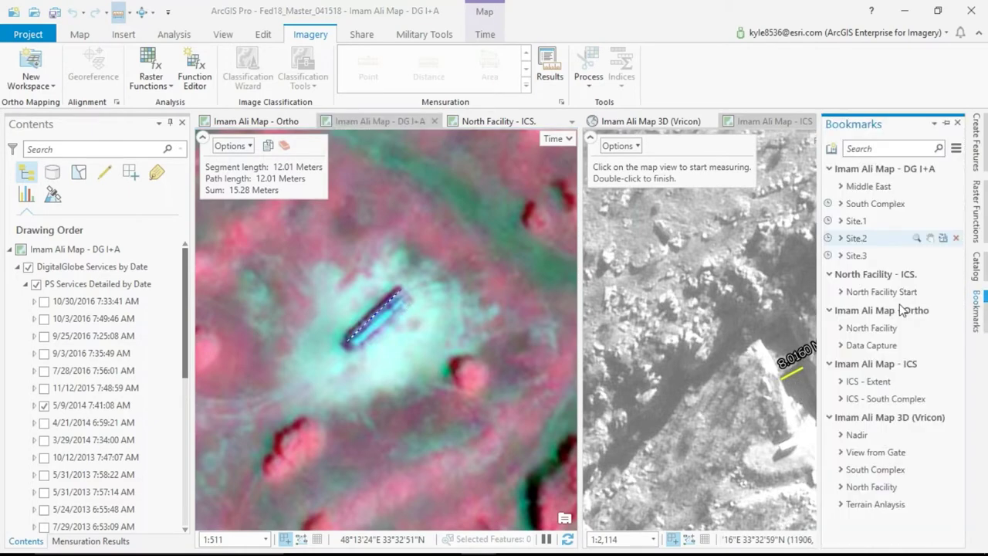
click(915, 255)
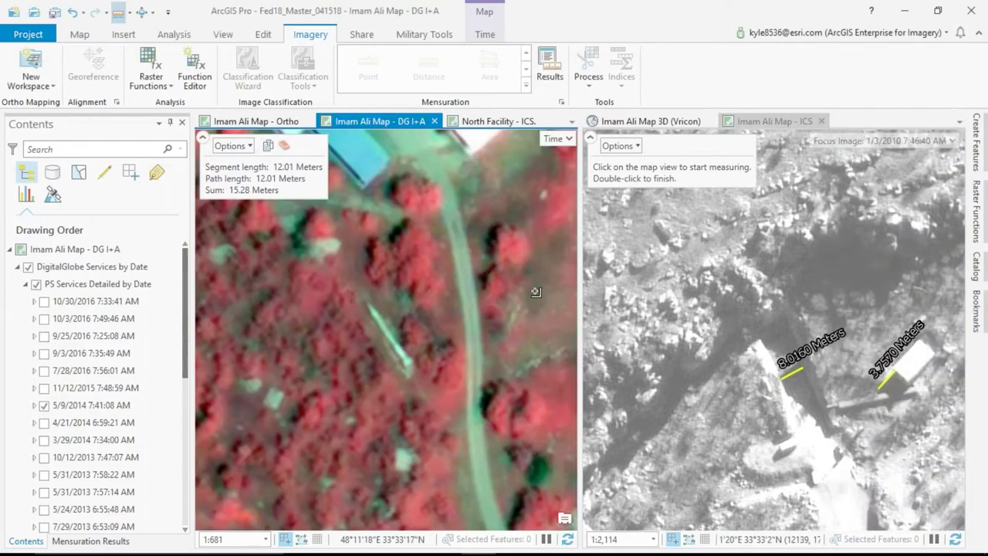
scroll(390, 304, up, 2)
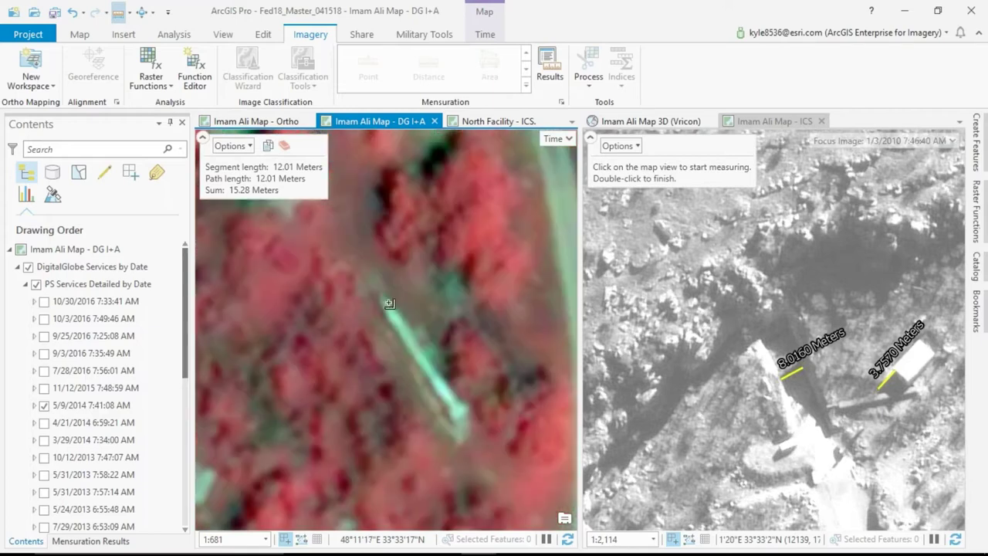
scroll(389, 303, up, 2)
click(386, 290)
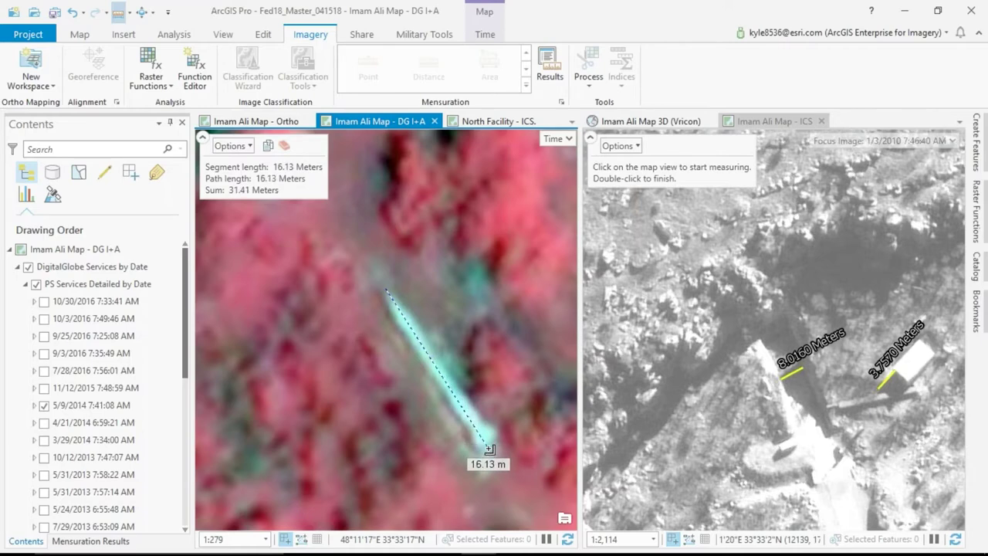
Clear the measurements, return to the Explore tool and view the wider complex around Site.3
click(284, 145)
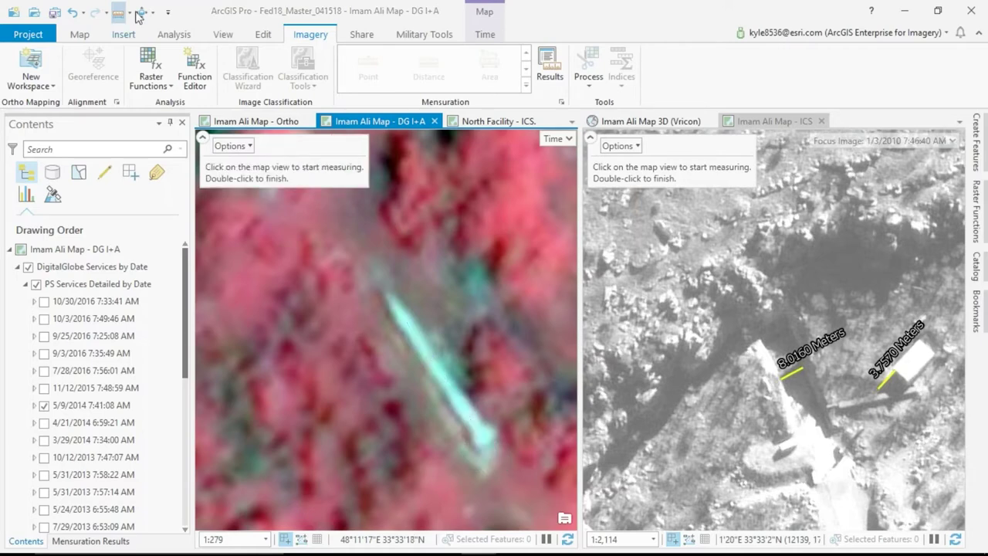
click(140, 13)
click(79, 34)
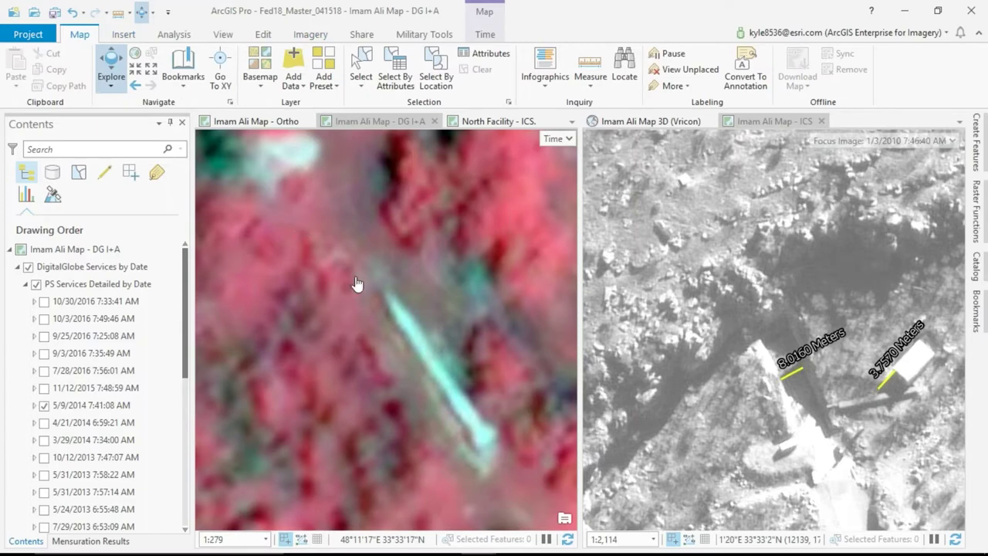
scroll(368, 318, down, 5)
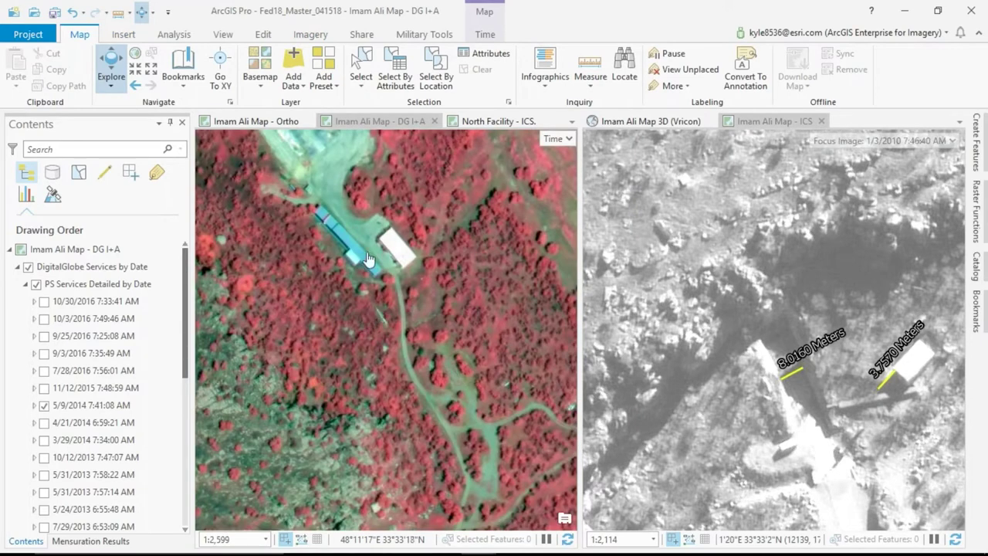
scroll(368, 259, down, 2)
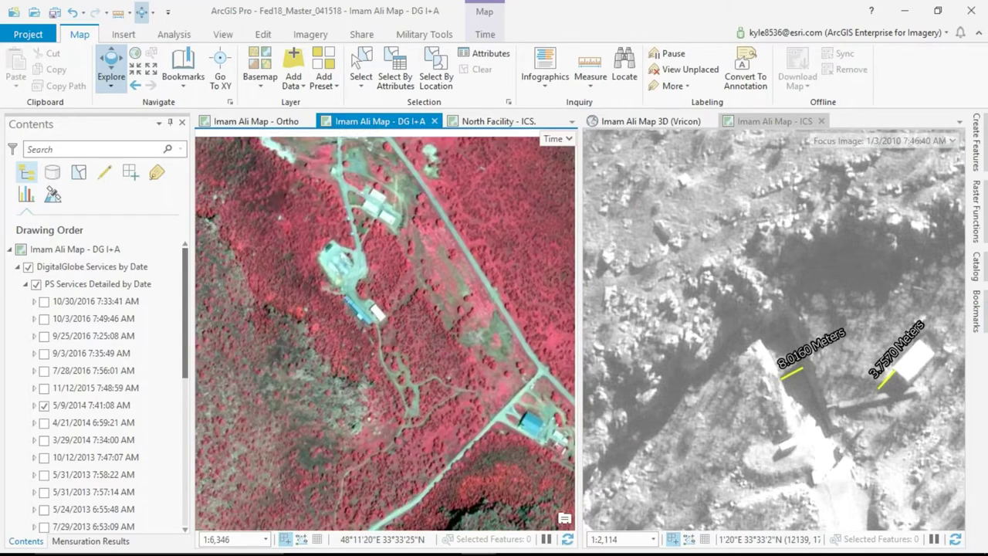
Display the 8/27/2010 and 10/16/2010 images of the complex in the DG I+A map to compare the building and its surroundings
scroll(44, 421, down, 3)
scroll(42, 455, down, 2)
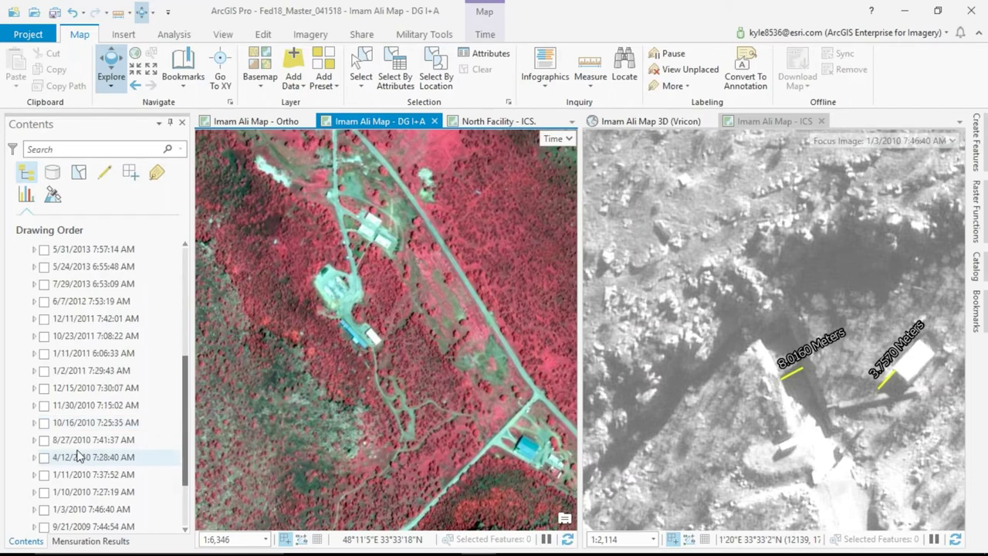
click(44, 441)
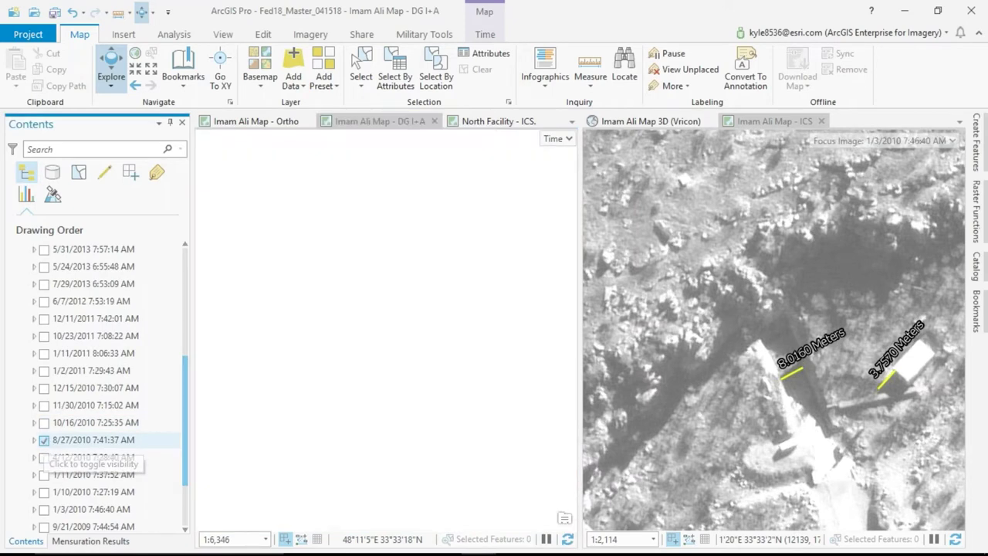
scroll(367, 337, up, 3)
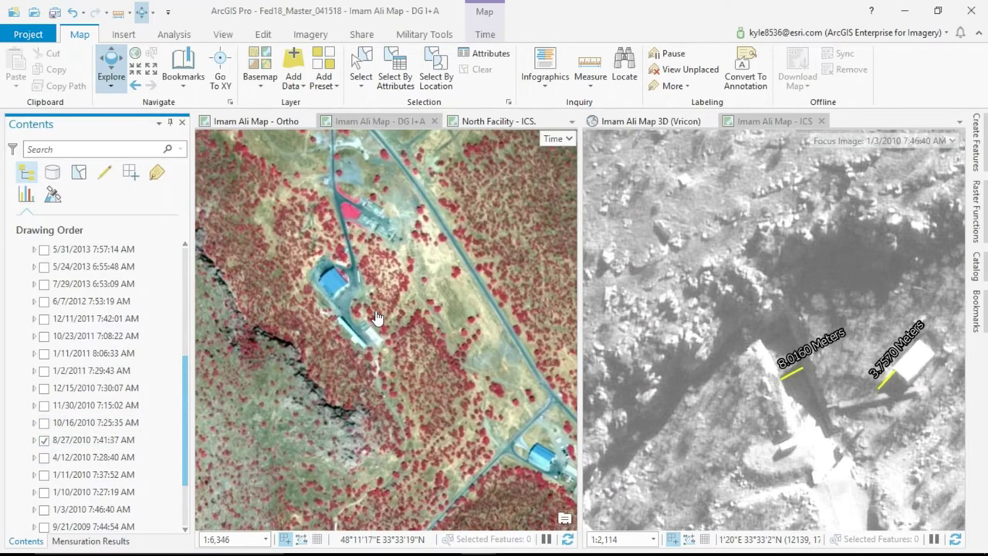
scroll(372, 315, down, 2)
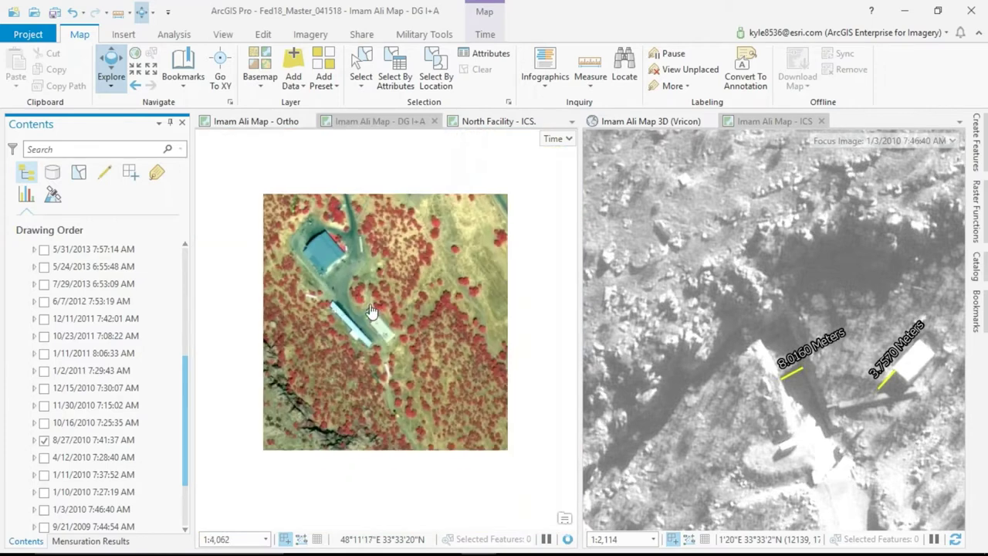
click(44, 423)
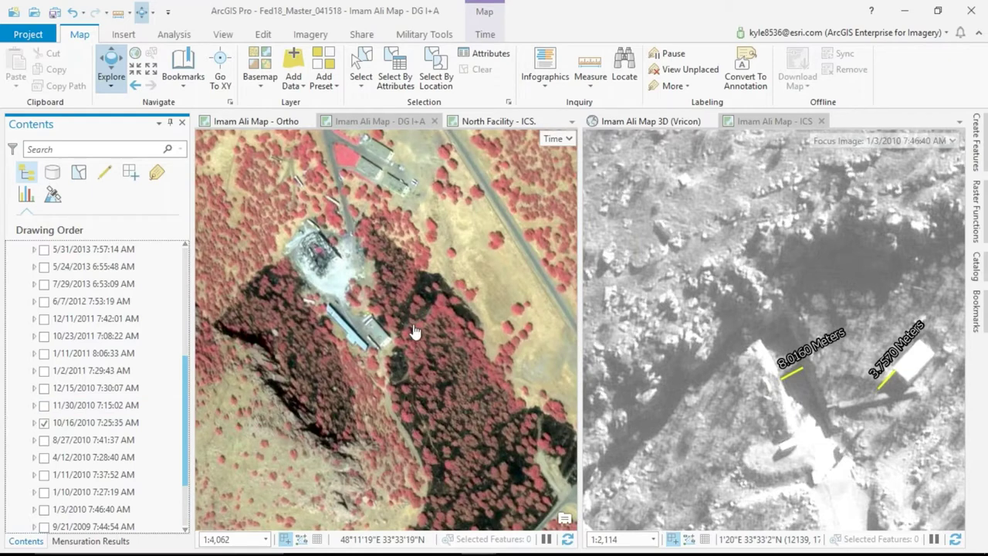
drag(445, 357, 437, 326)
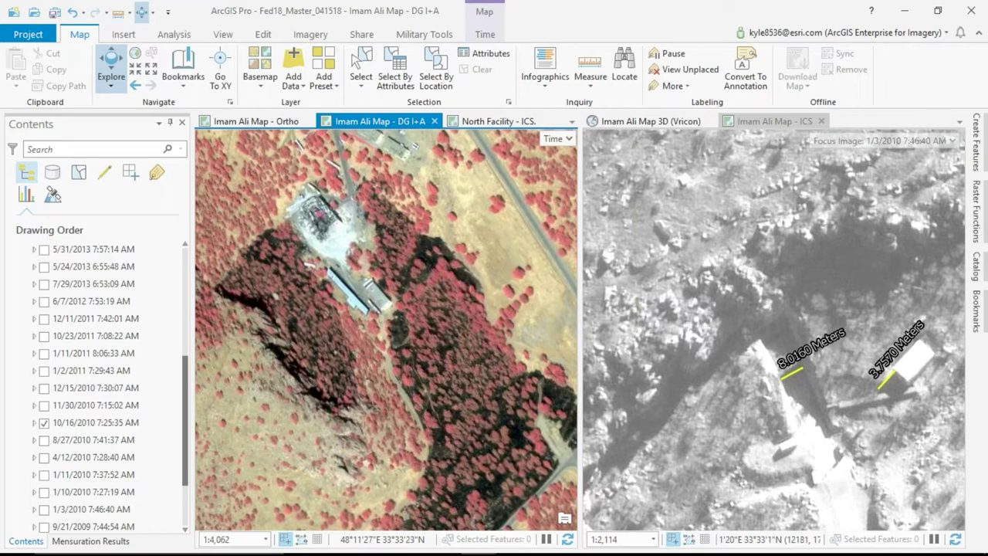
Close the Imam Ali Map - ICS view and zoom the 3D (Vricon) map to the North Facility bookmark
click(823, 121)
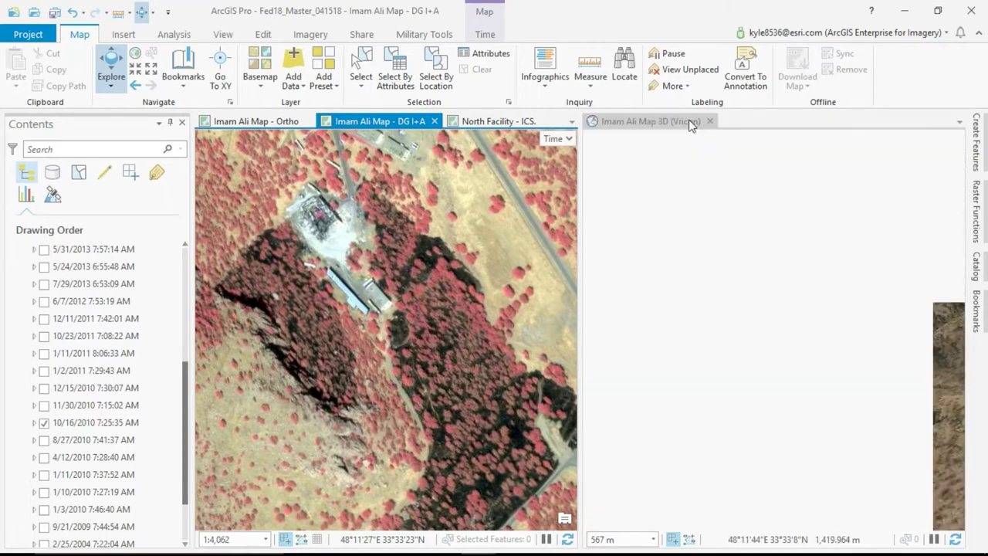
click(691, 122)
click(976, 311)
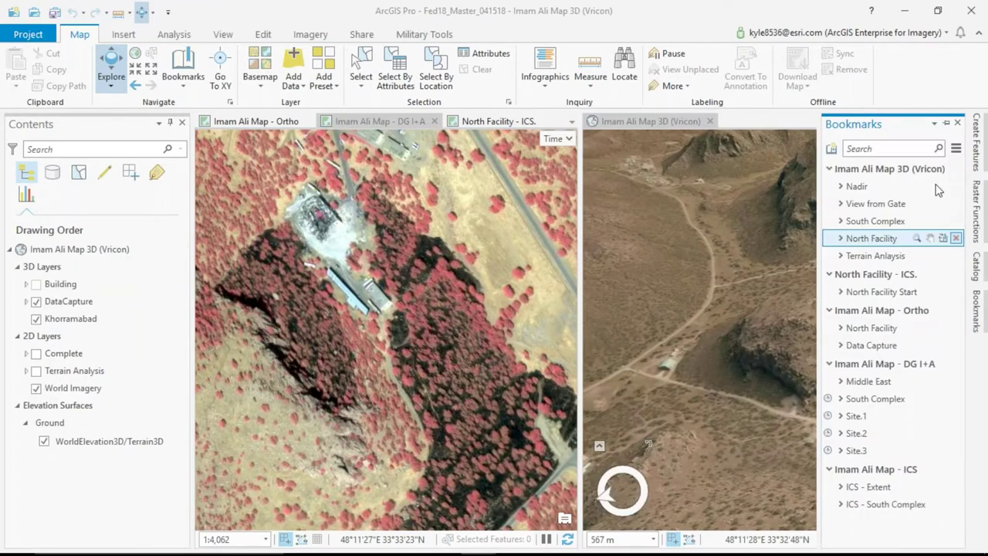
click(917, 239)
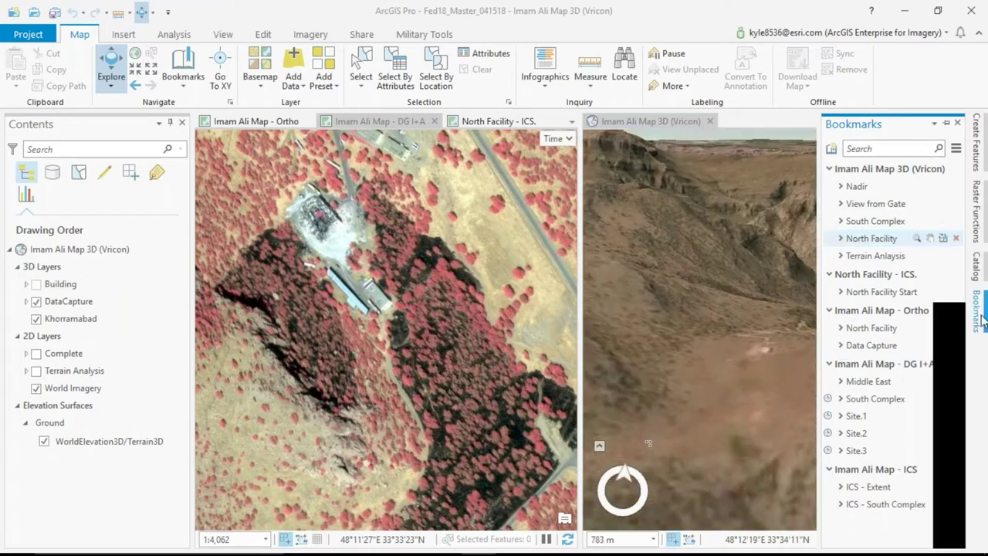
Hide the Khorramabad layer in the 3D map and view the white-roofed building at the North Facility up close
click(780, 359)
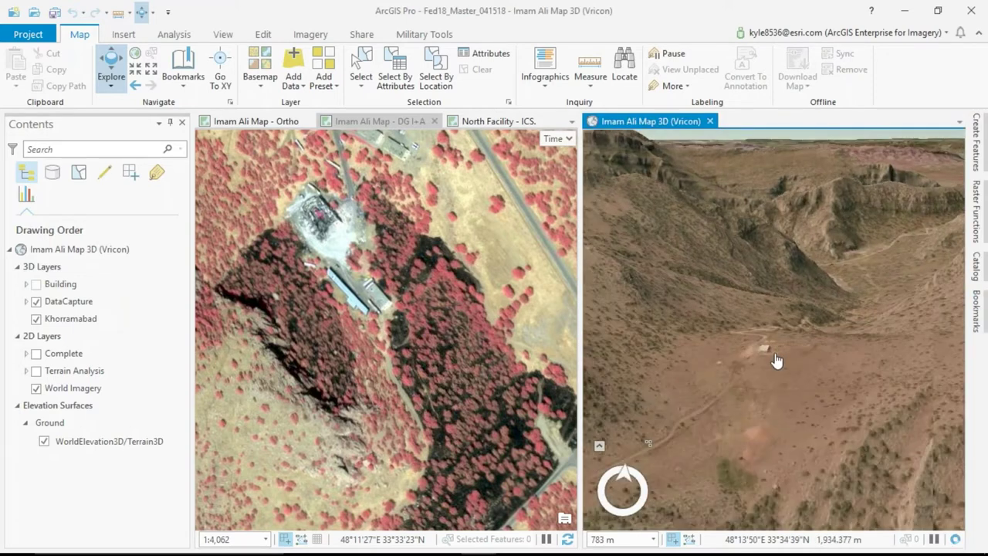
click(36, 319)
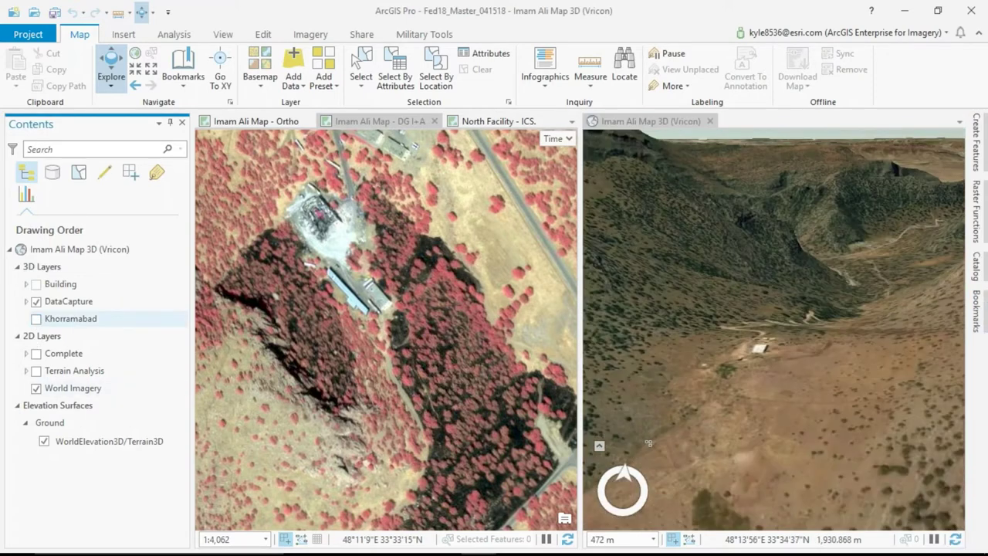
double_click(747, 343)
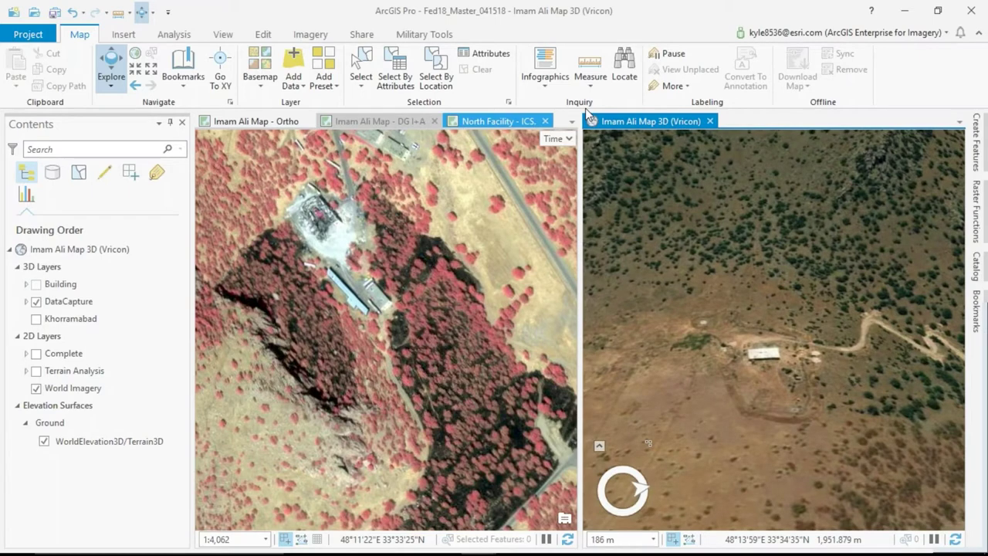
Dock the North Facility - ICS view above the 3D map and replace the DG I+A view with the Ortho map
drag(499, 121, 776, 297)
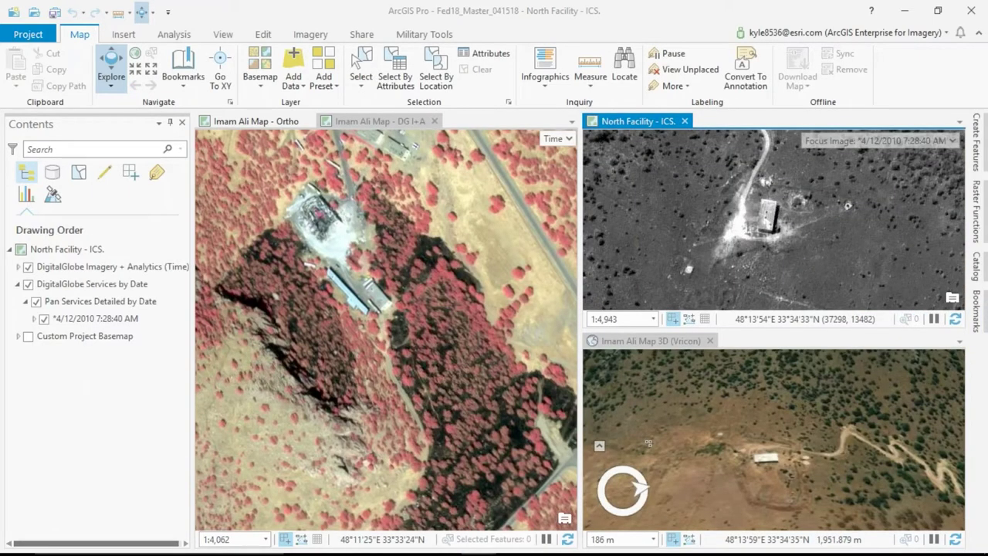
click(434, 121)
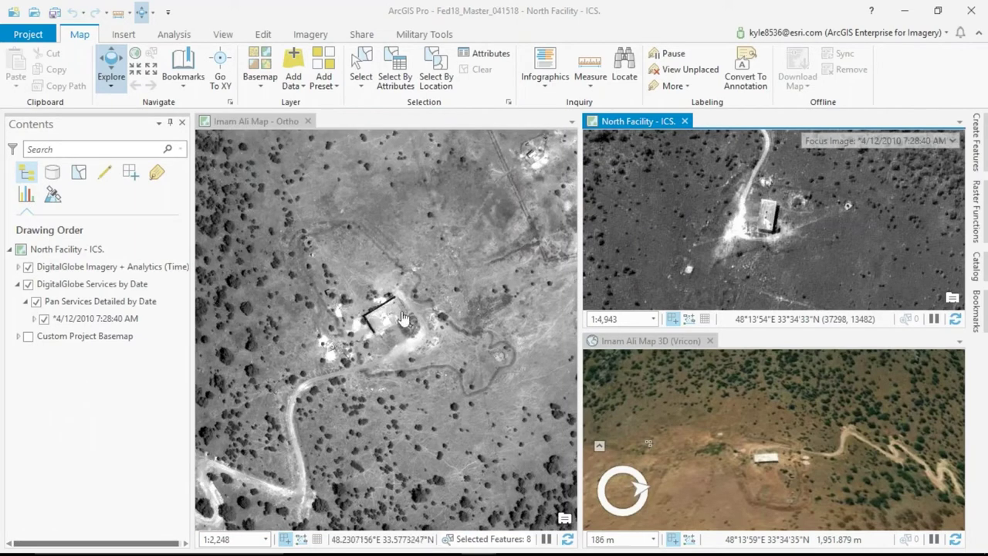
click(263, 121)
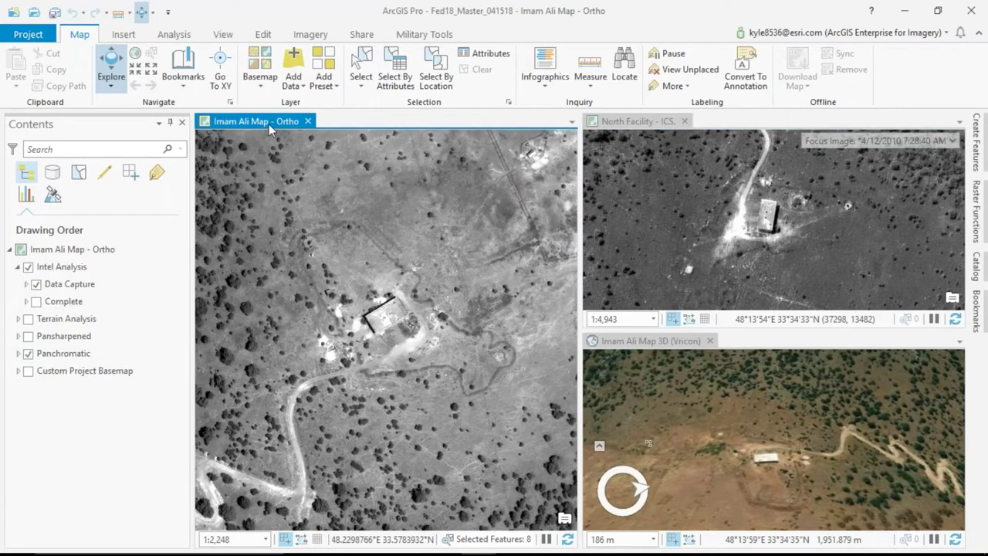
Trace the security fence around the building in the Ortho map as a freehand Security Fence line feature
click(981, 154)
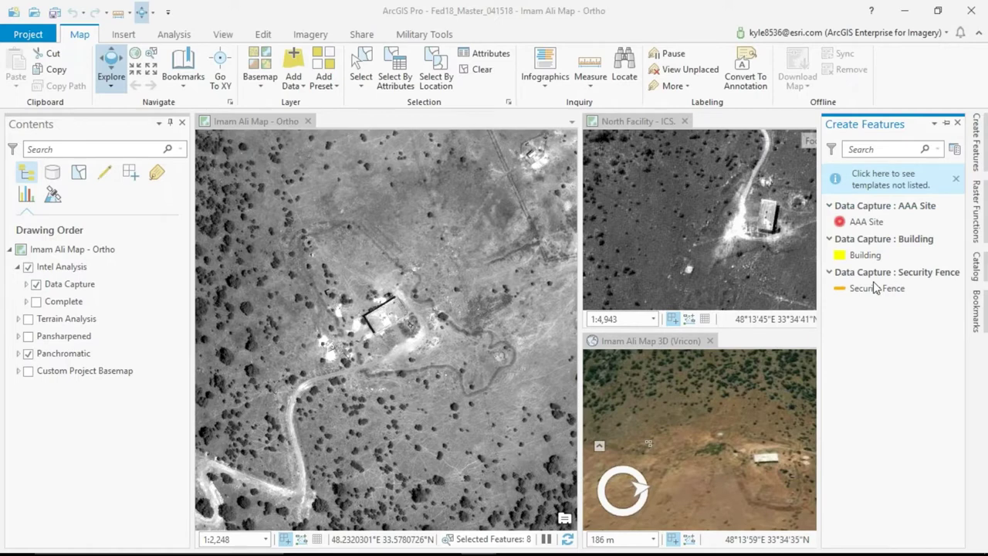
click(874, 290)
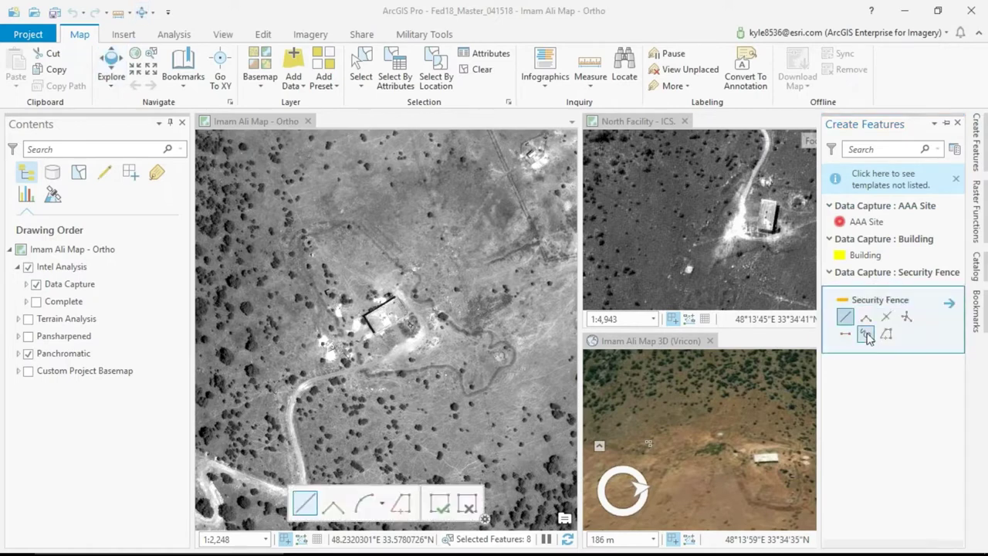
click(866, 335)
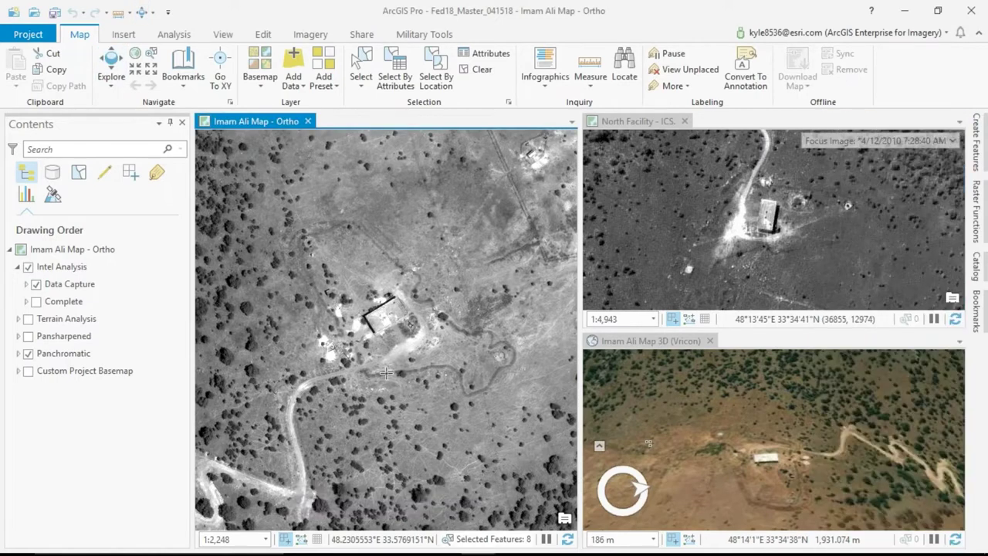
mouse_move(360, 374)
mouse_down()
mouse_move(456, 370)
mouse_move(462, 392)
mouse_move(509, 364)
mouse_move(497, 338)
mouse_move(433, 319)
mouse_move(420, 304)
mouse_move(427, 286)
mouse_move(382, 250)
mouse_move(325, 229)
mouse_move(297, 241)
mouse_move(335, 323)
mouse_up()
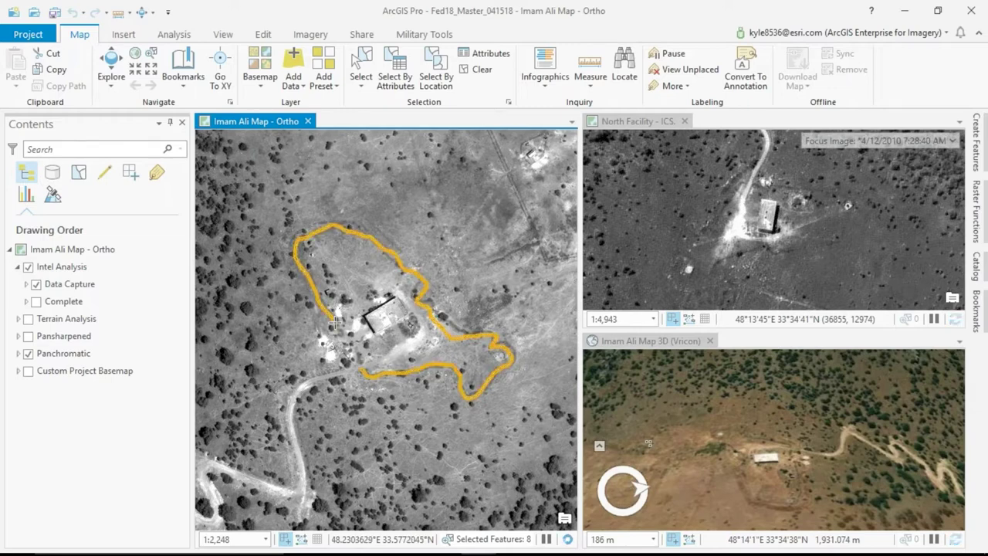
Digitize the rectangular roof as a Building polygon in the North Facility - ICS image and clear the selection
click(652, 116)
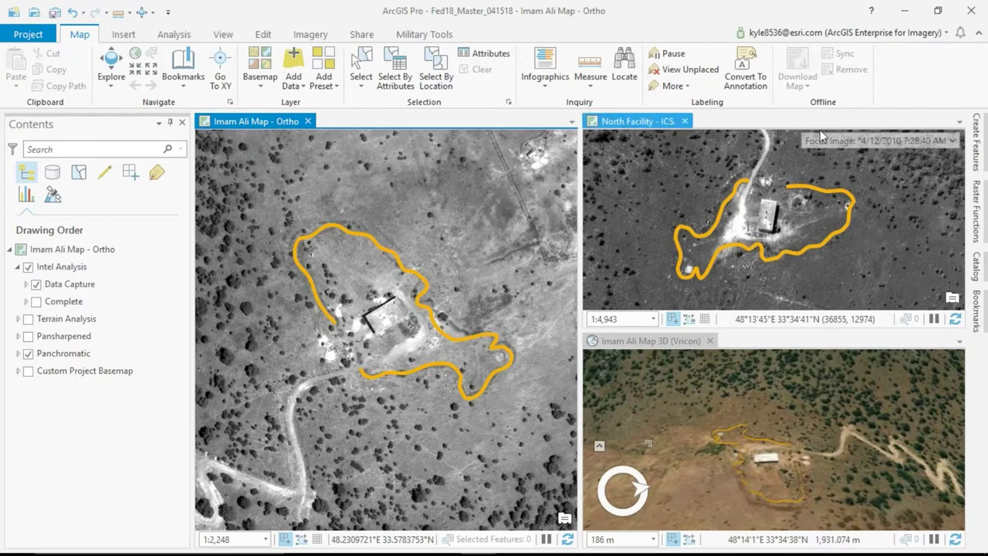
click(978, 146)
click(860, 216)
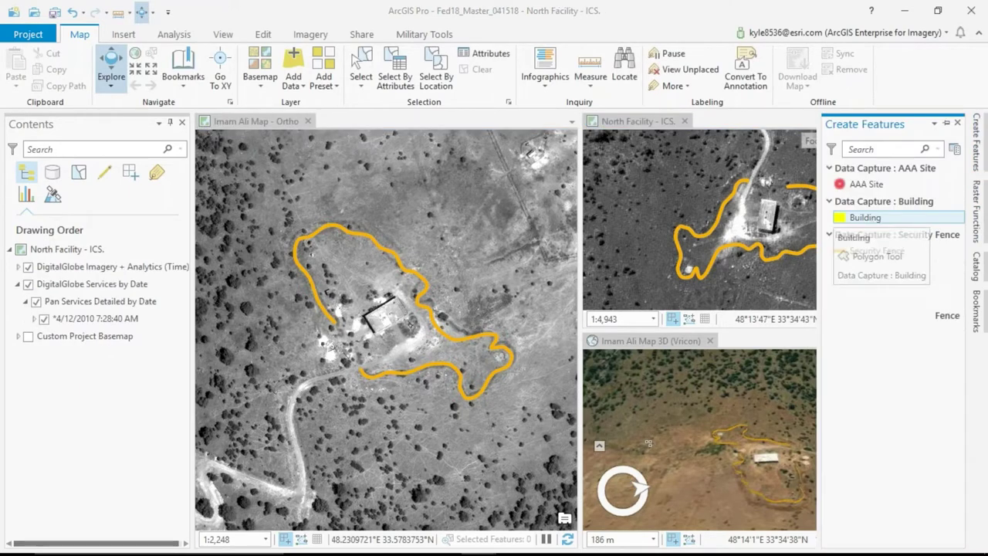
scroll(773, 228, up, 2)
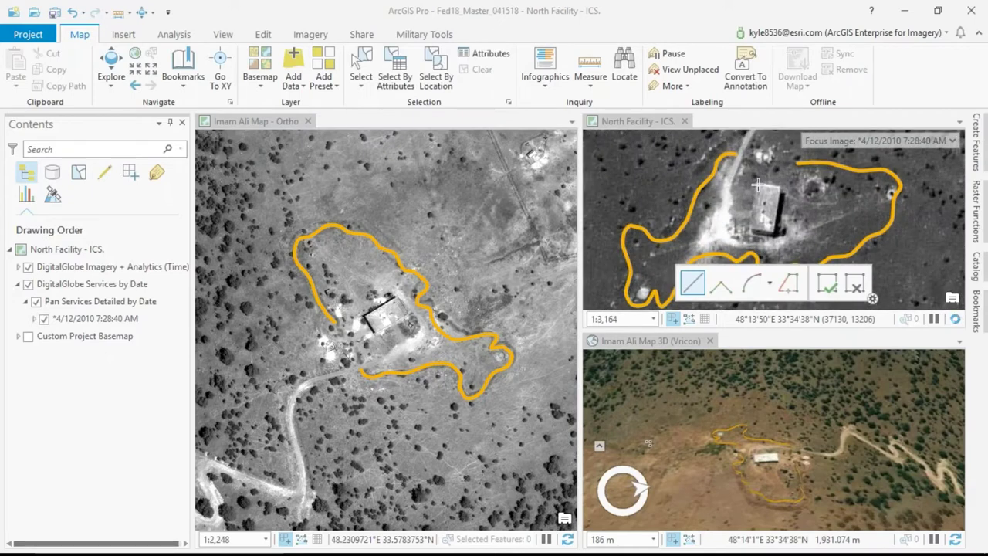
click(757, 183)
click(779, 188)
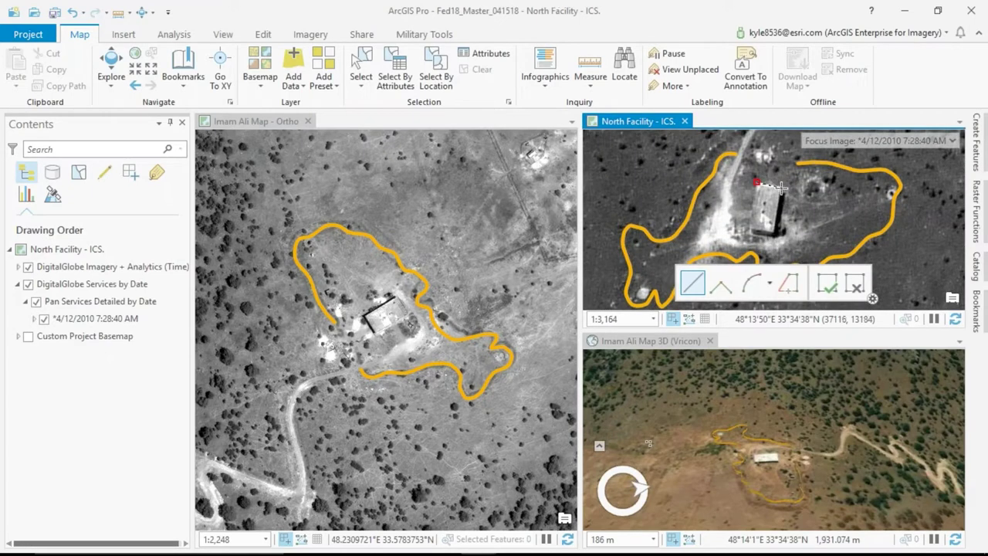
click(752, 232)
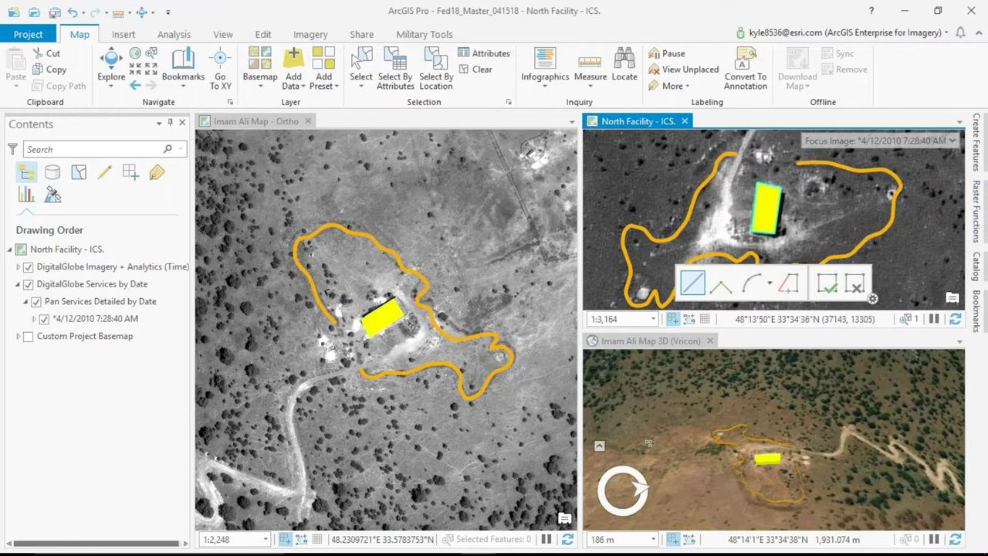
click(477, 69)
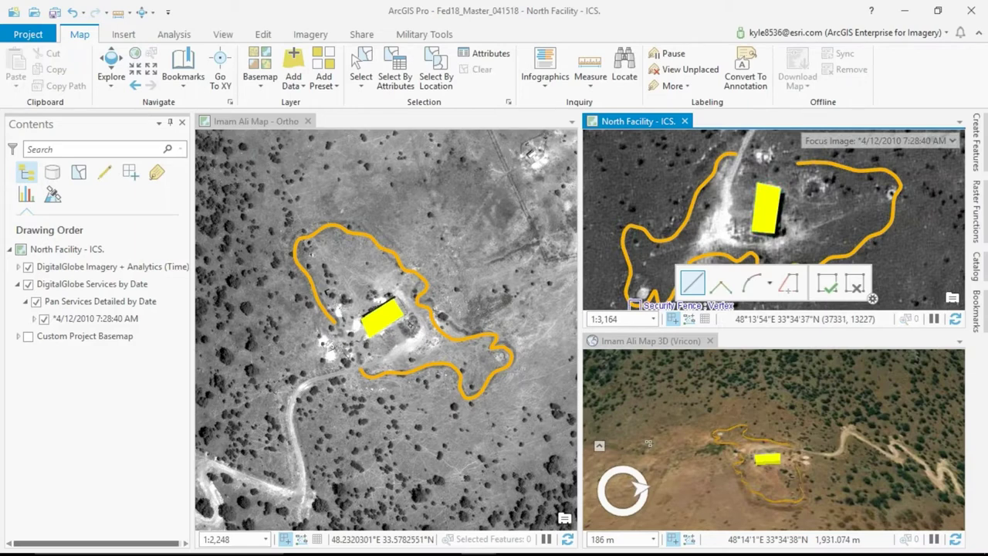
Place an AAA Site point just inside the fence's far loop in the 3D map and clear the selection
click(649, 442)
click(976, 141)
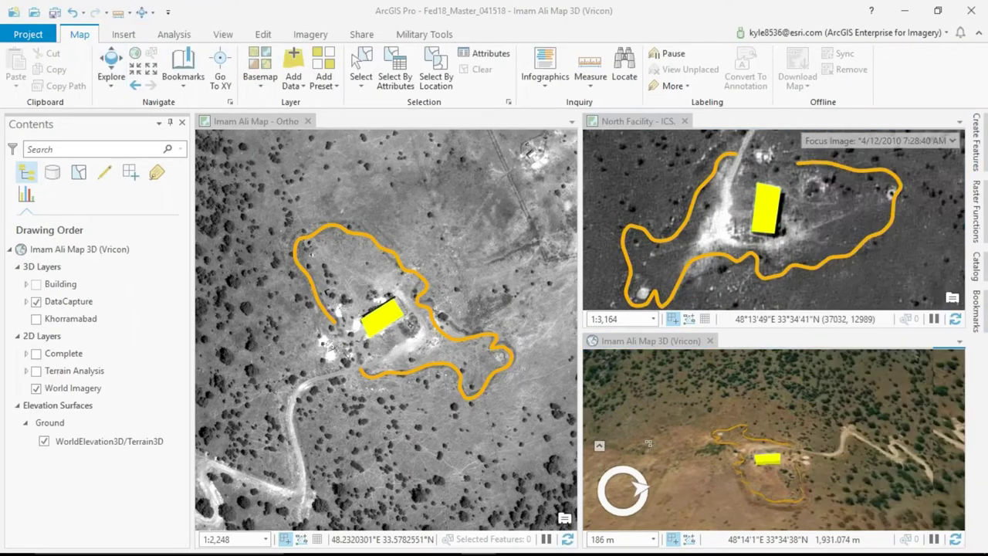
scroll(649, 442, up, 3)
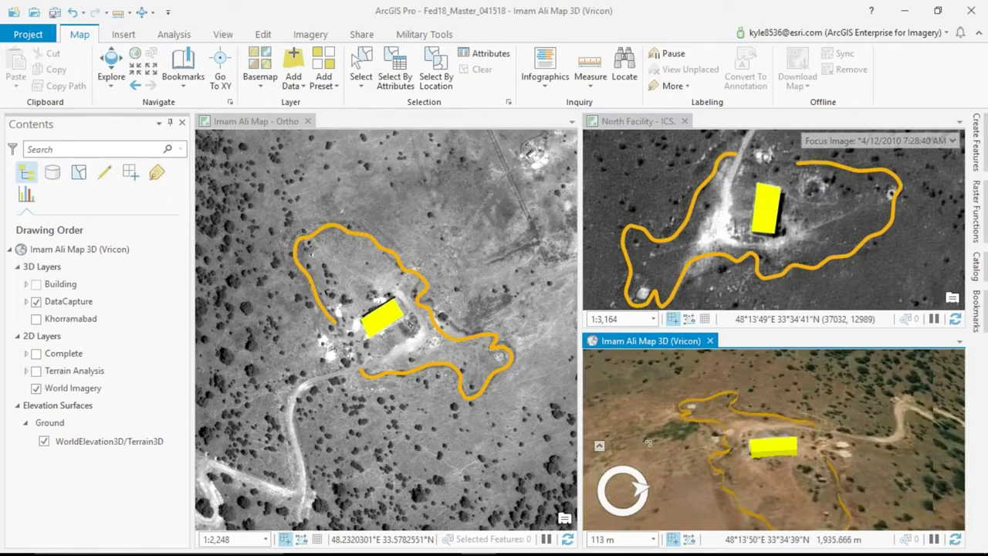
drag(648, 442, 836, 500)
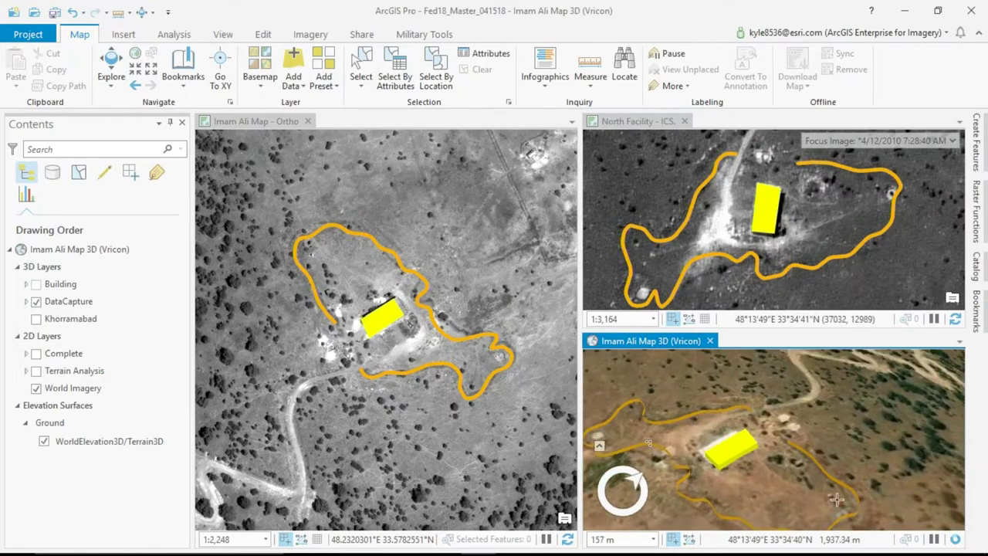
click(836, 500)
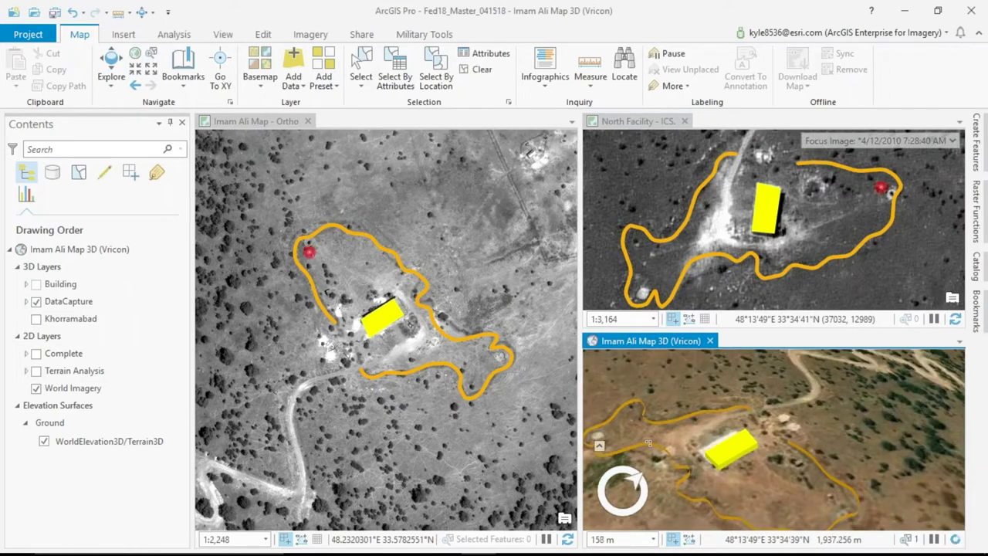
click(479, 71)
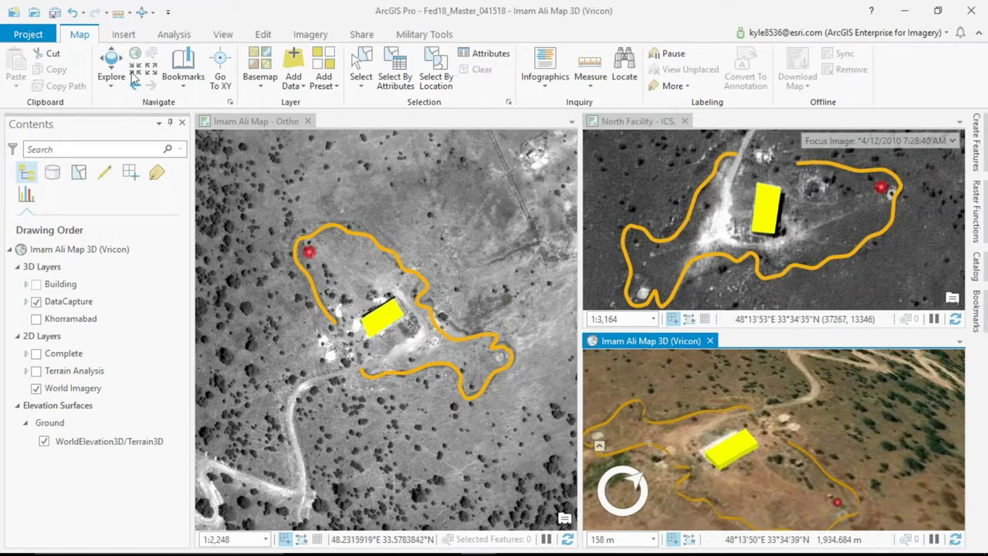
Close the North Facility - ICS view and zoom the Ortho map to the Data Capture bookmark
click(225, 122)
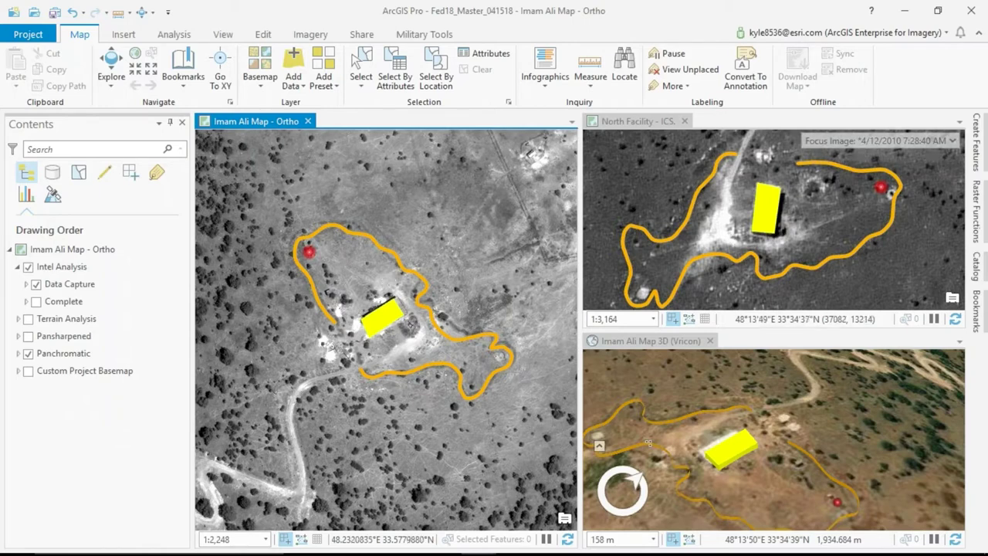
click(684, 121)
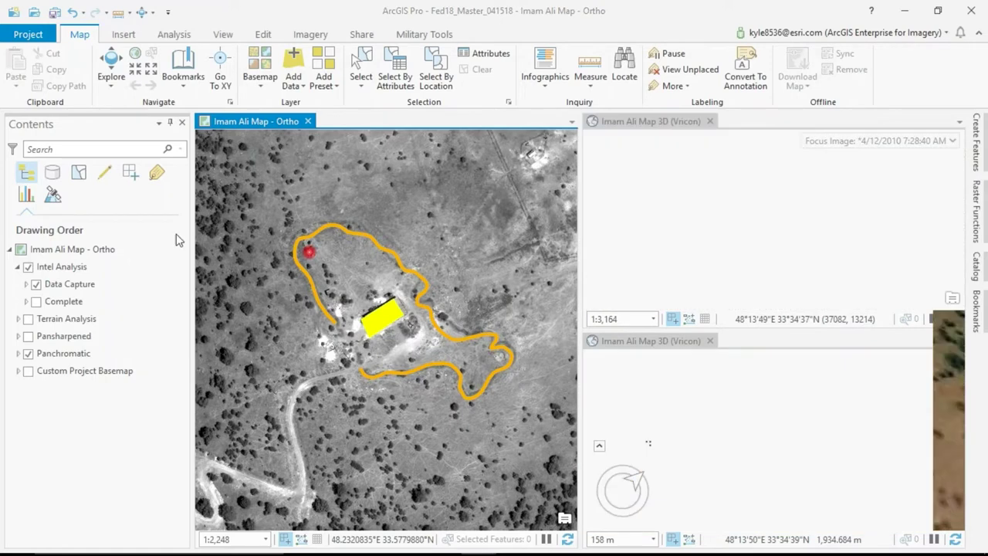
click(979, 316)
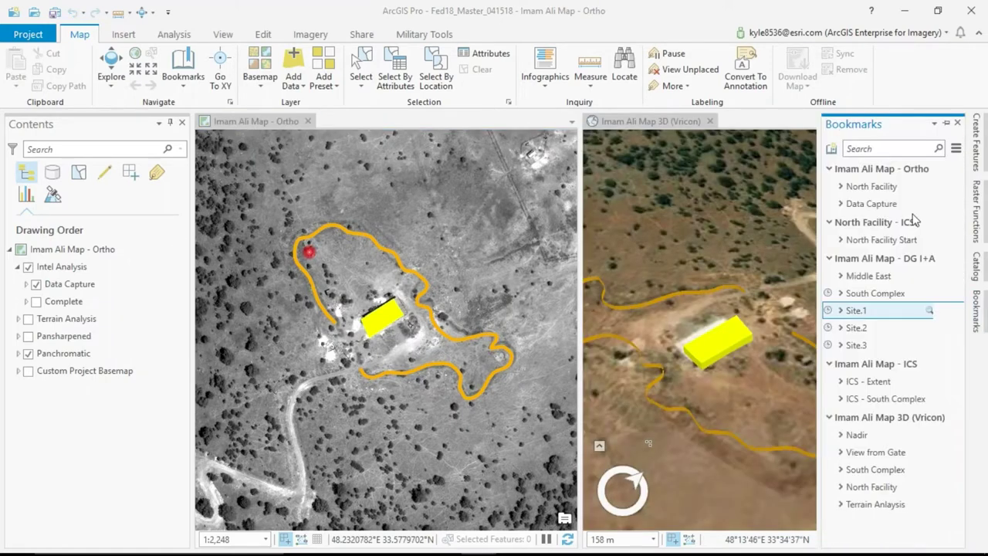
click(913, 207)
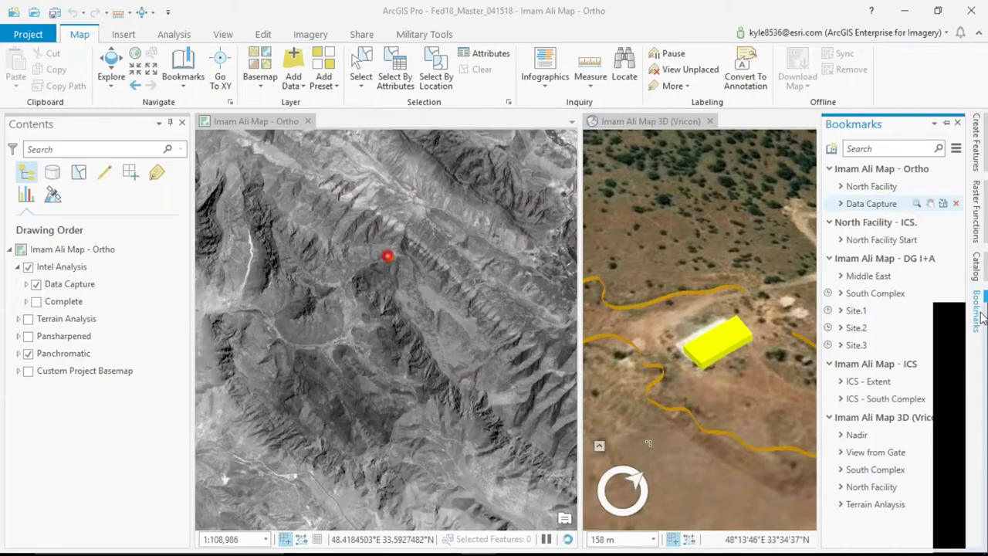
Display the Complete layer group of Intel Analysis in the Ortho map in place of Data Capture
click(35, 284)
click(36, 301)
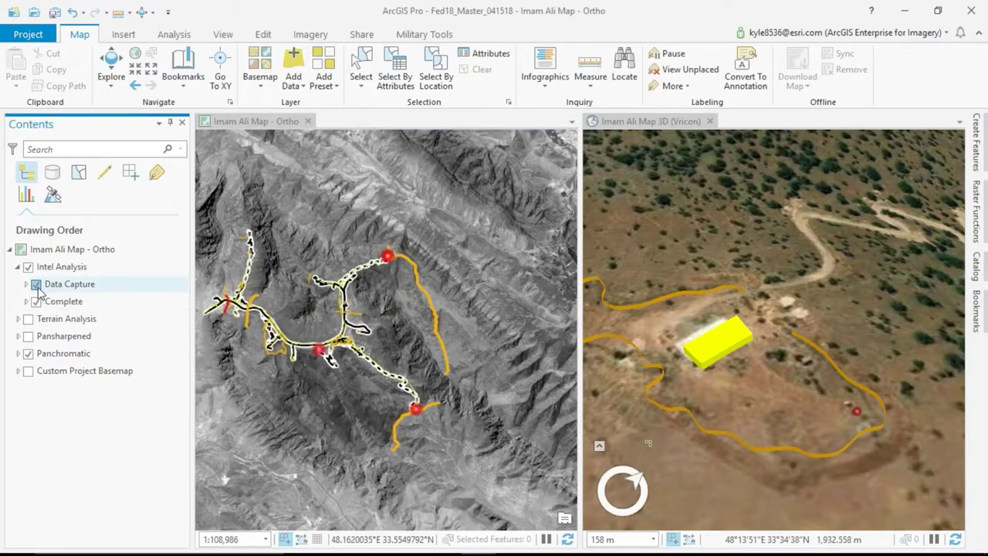
Select all features of the OutsideFence layer in the Complete group of the Ortho map
click(26, 301)
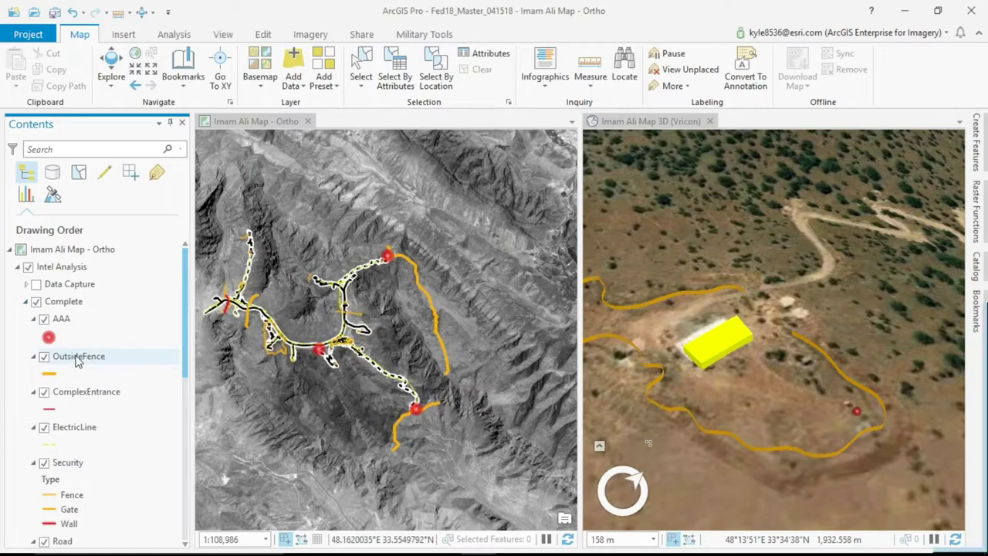
right_click(78, 359)
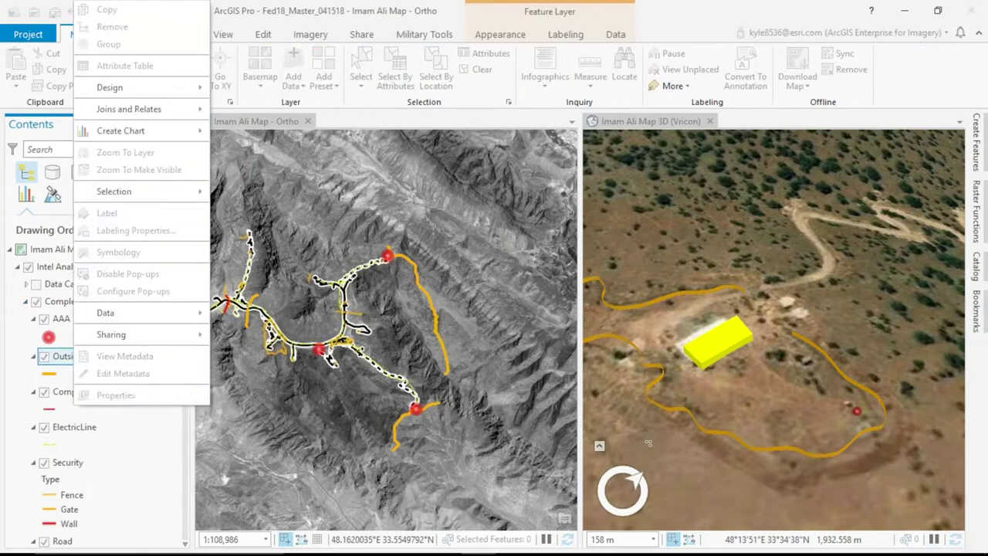
mouse_move(146, 190)
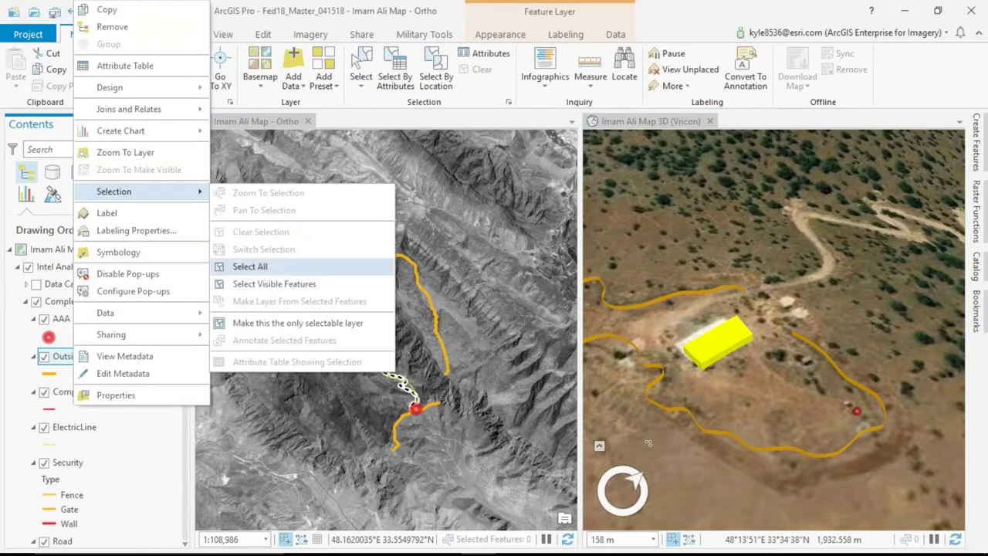
click(332, 265)
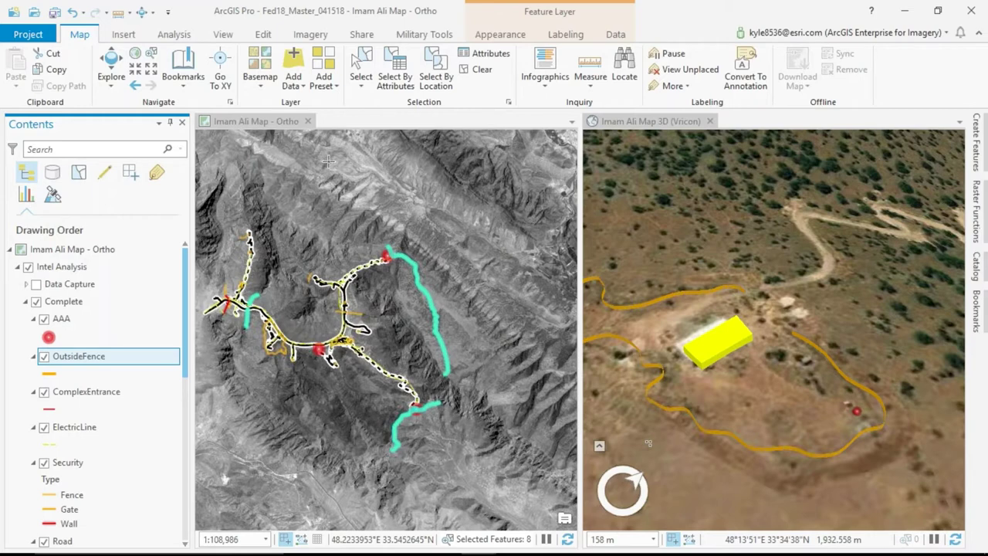
Close the Ortho map view and zoom the 3D map out to a bookmarked overview of the whole complex
click(306, 122)
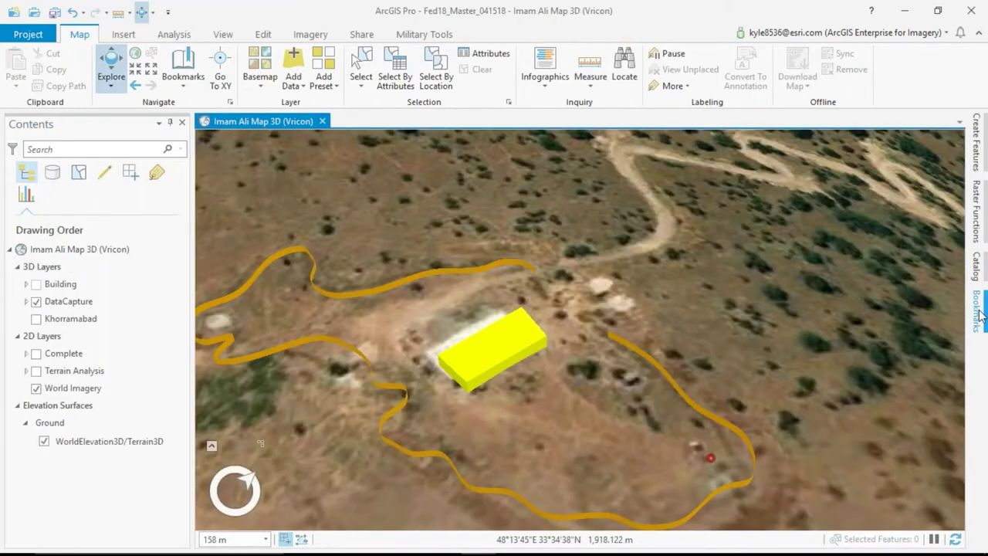
click(977, 311)
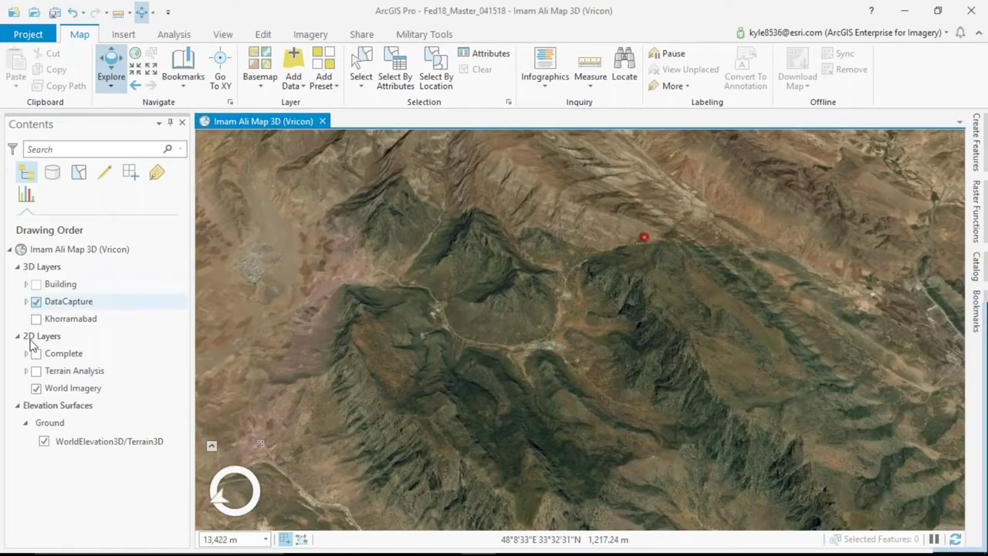
Display the Terrain Analysis group in place of DataCapture in the 3D map and inspect the slope around the outside fences
click(35, 301)
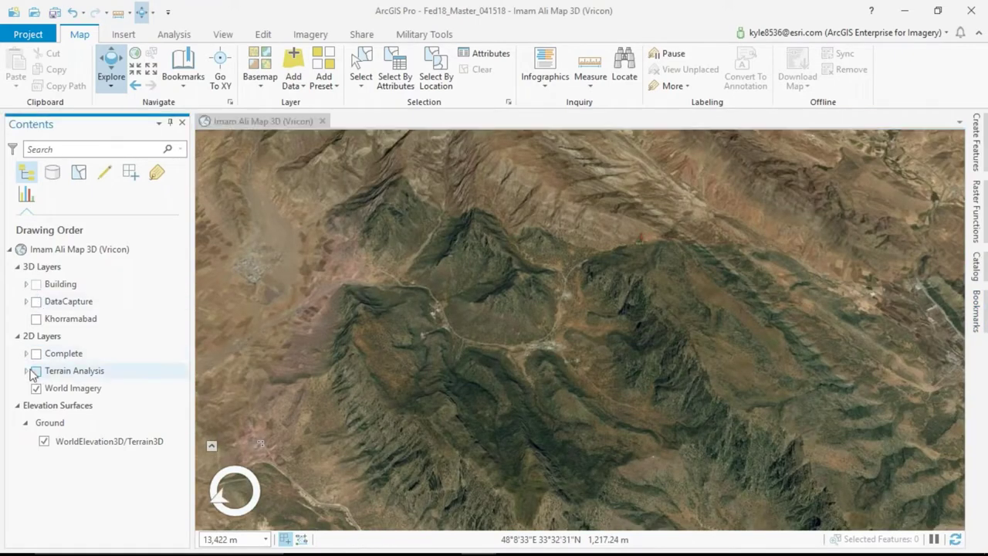
click(35, 370)
click(25, 371)
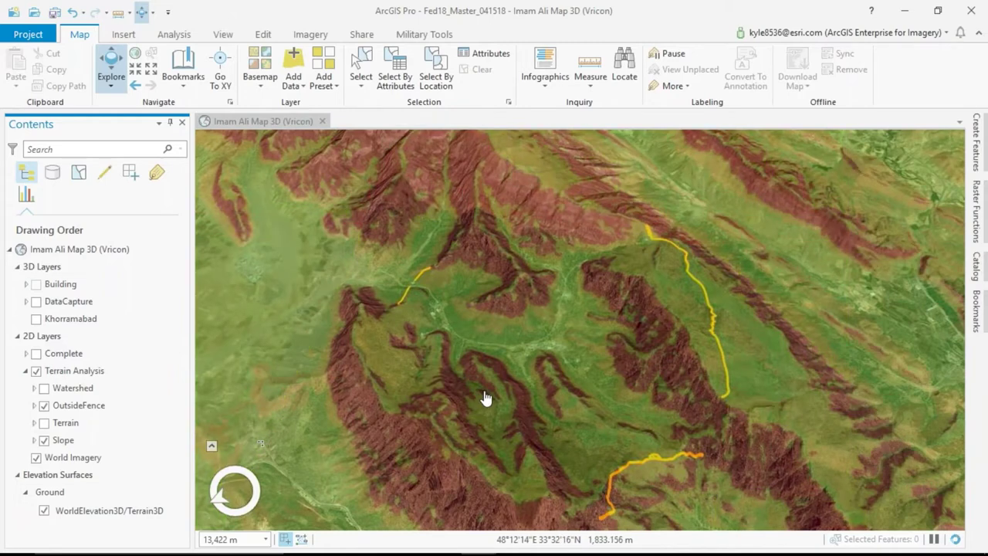
drag(524, 339, 619, 292)
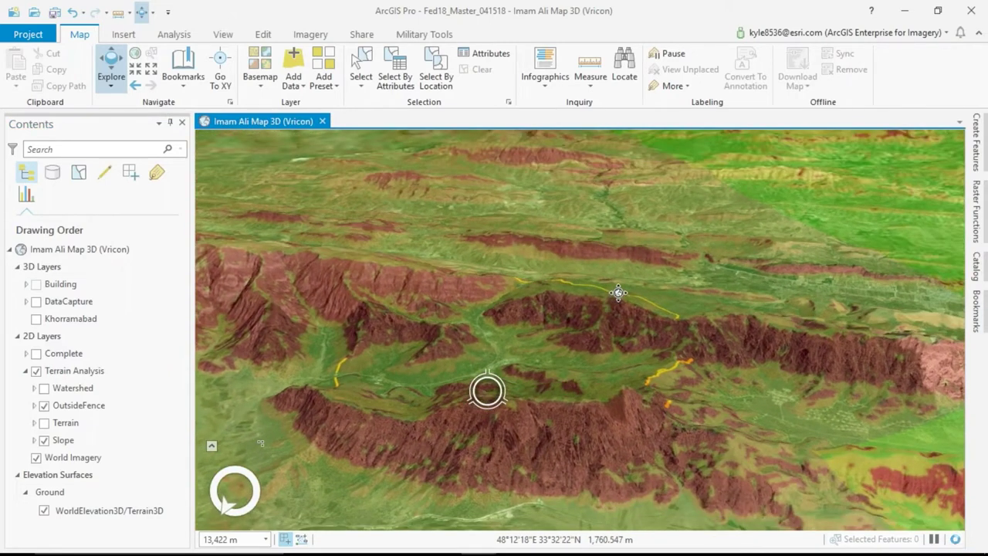
scroll(517, 360, up, 2)
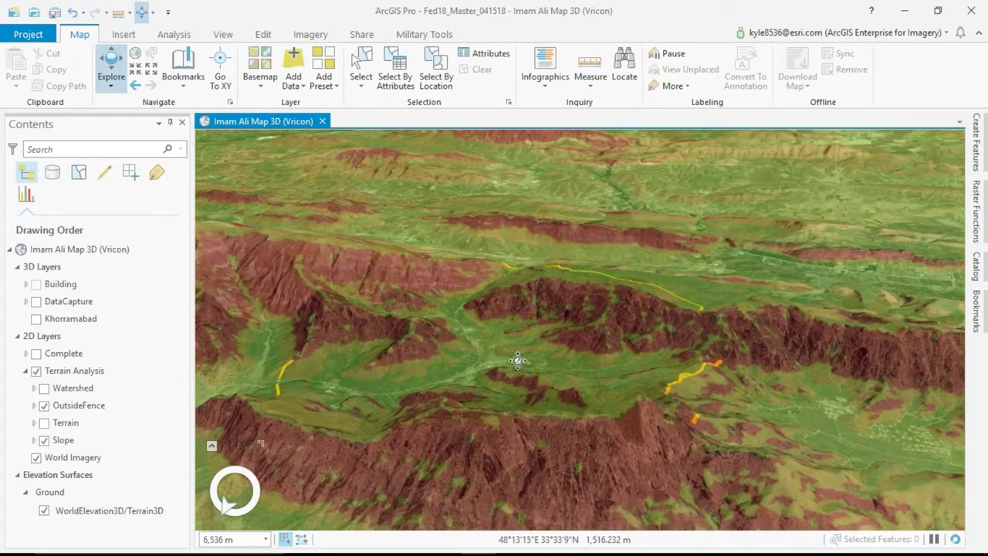
drag(517, 361, 433, 397)
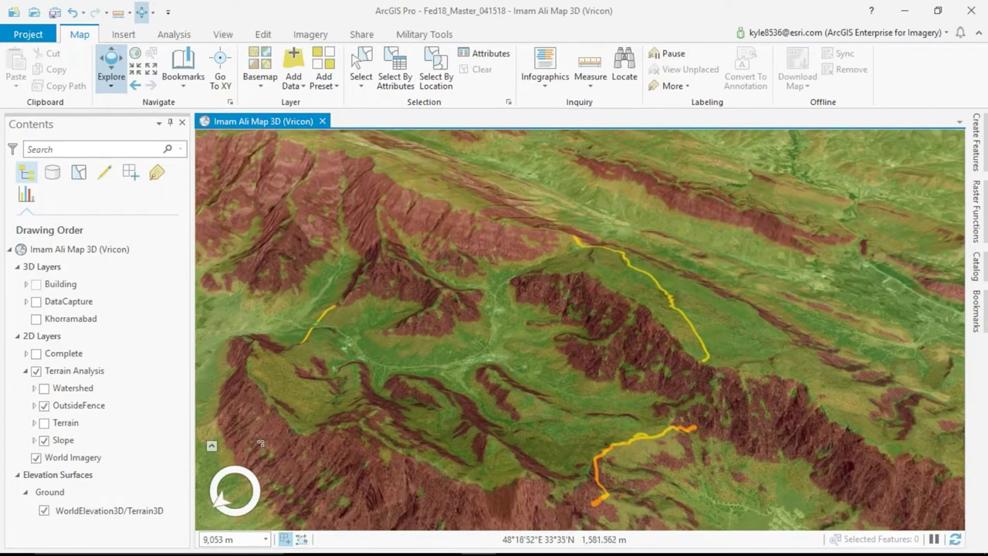
Look up the Watershed raster function under Hydrology and turn on the Watershed layer in the Terrain Analysis group
click(979, 217)
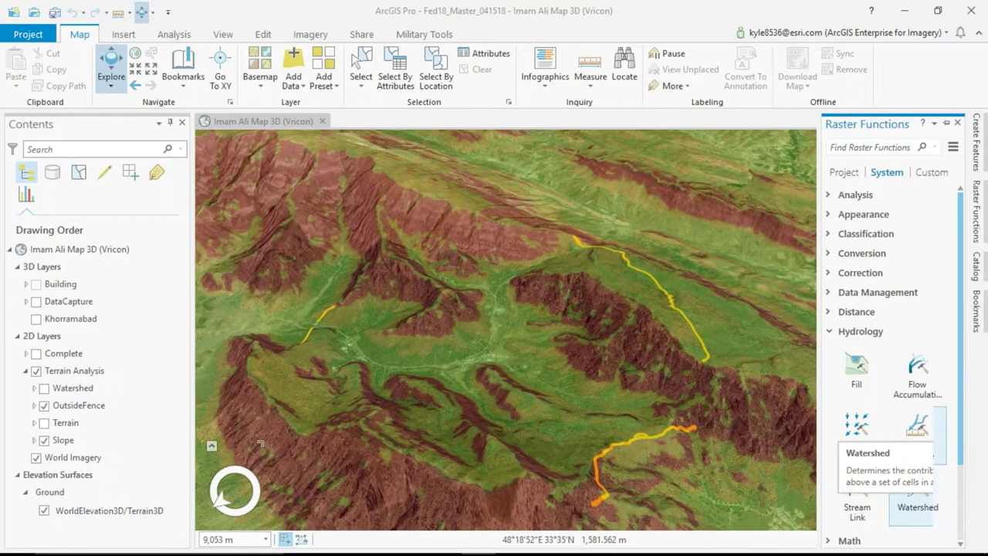
click(44, 388)
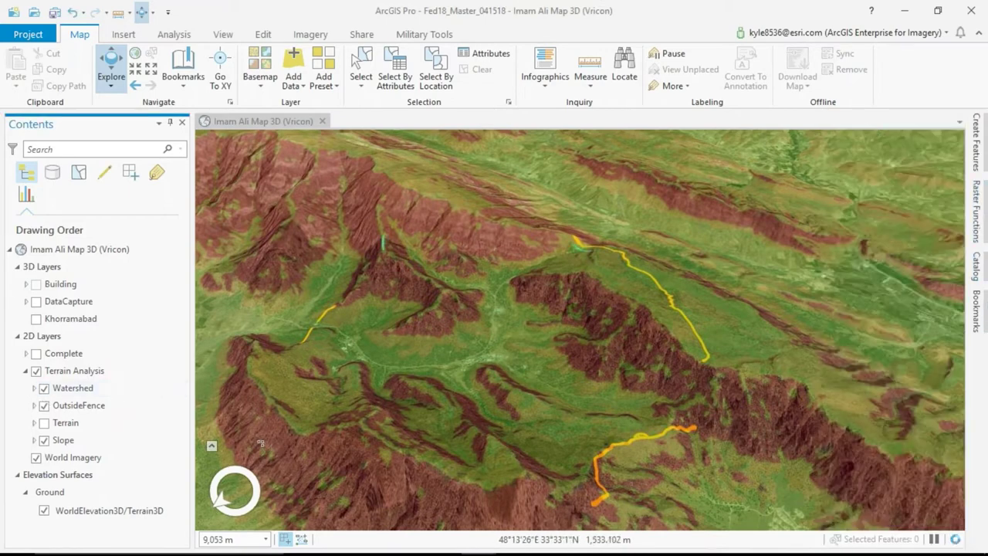
drag(493, 378, 502, 355)
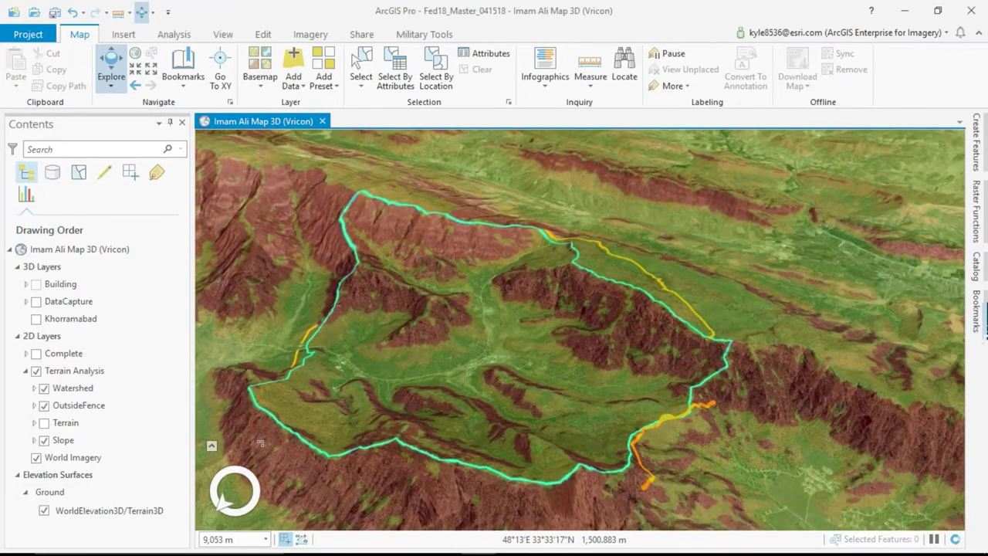
Turn on the Complete layer group and hide the Slope layer to view the watershed boundary over World Imagery
click(35, 354)
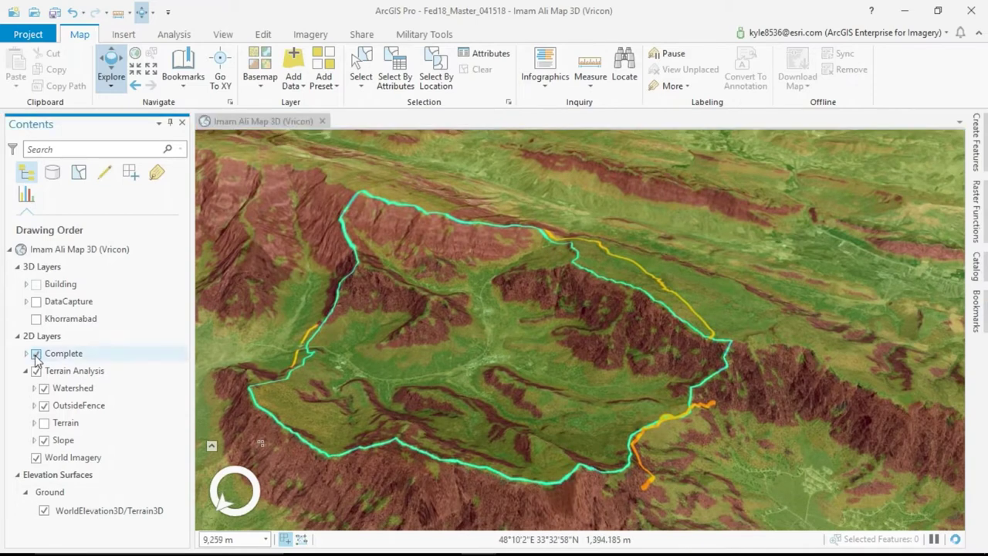
click(44, 440)
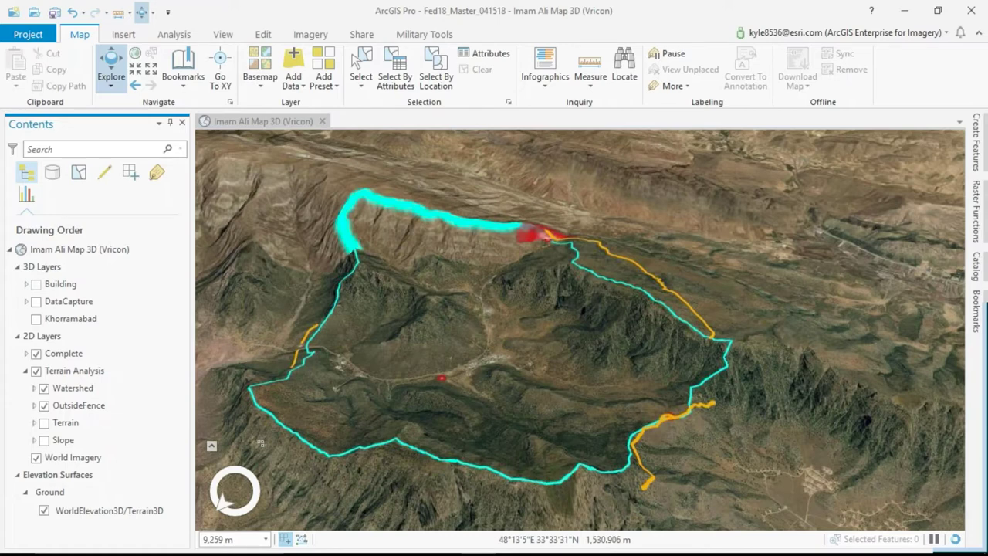
drag(261, 443, 637, 282)
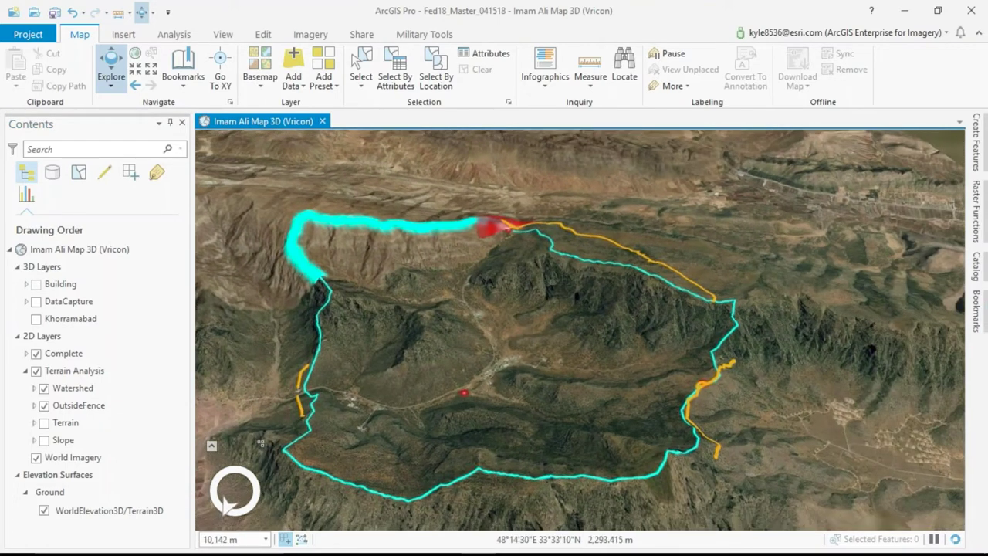
Create interactive viewsheds from the AAA site point layer using the From Layer method with a maximum distance of 2500 meters
click(179, 37)
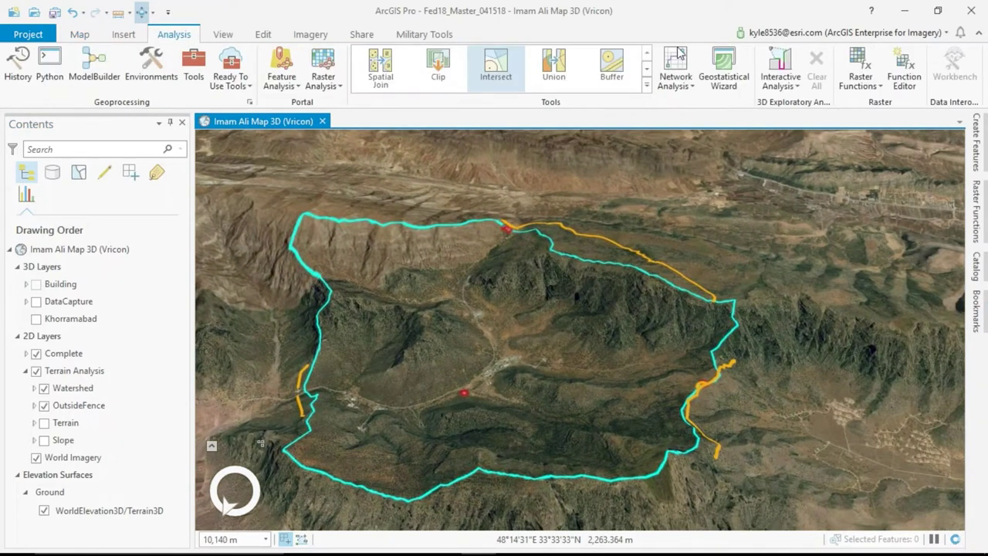
click(787, 83)
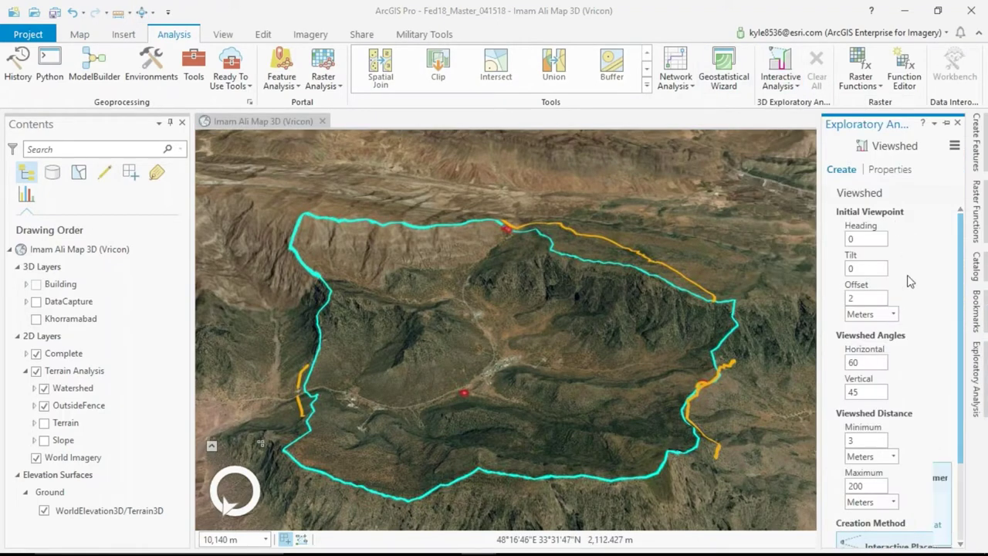
scroll(909, 280, down, 3)
scroll(880, 284, down, 3)
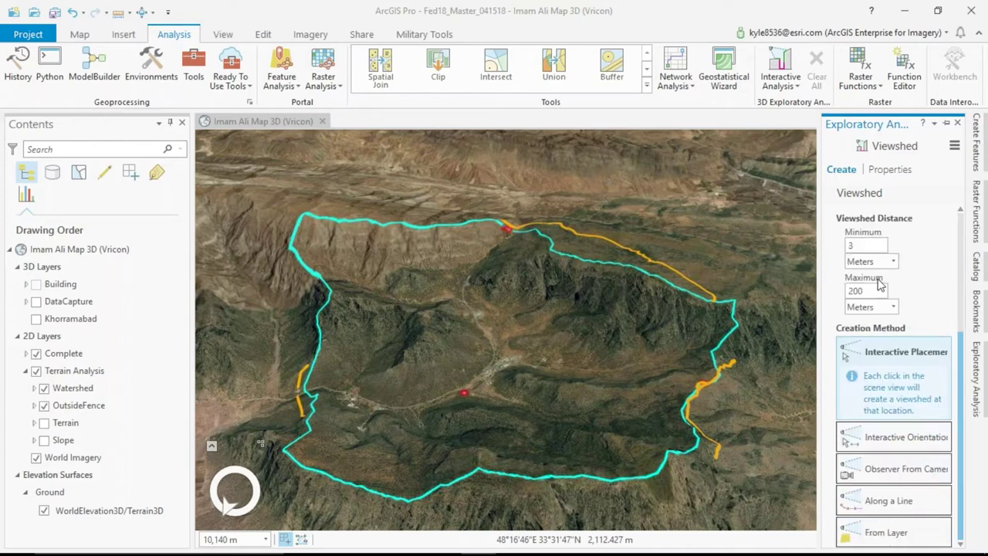
double_click(865, 290)
text(2500)
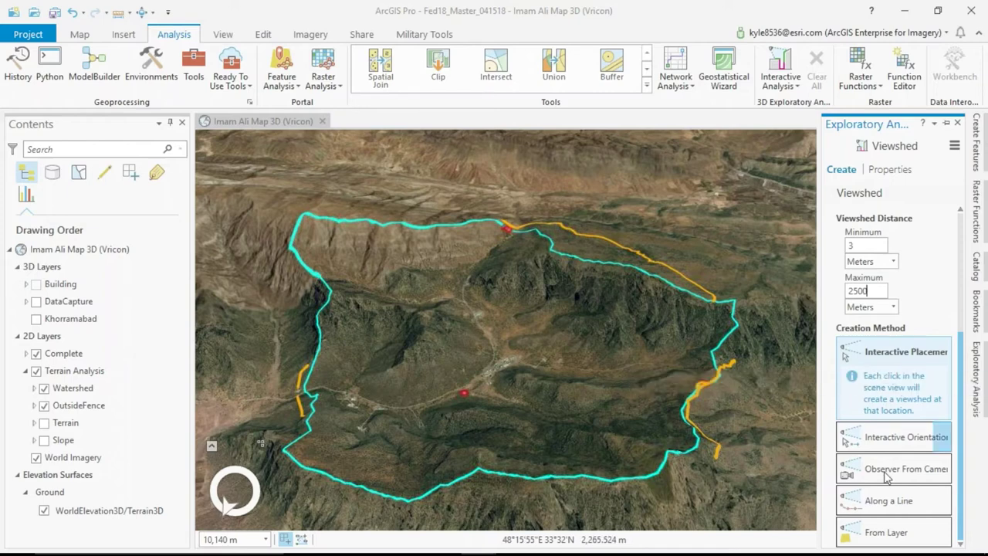
click(886, 531)
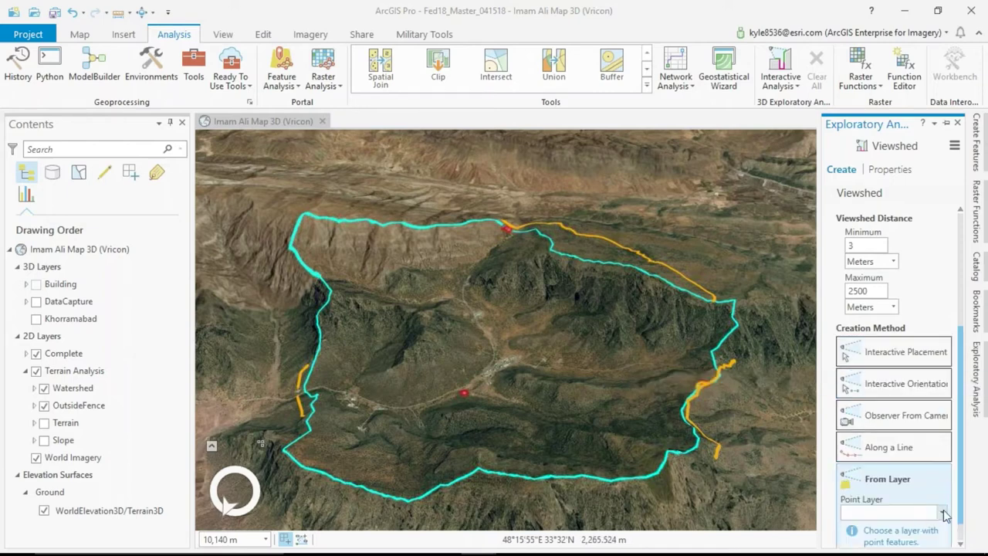
click(914, 513)
click(887, 484)
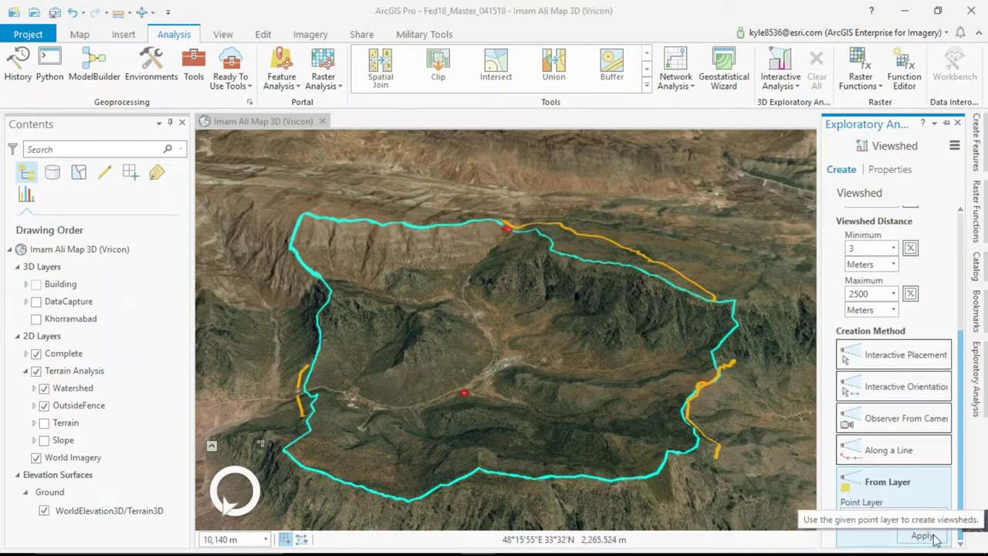
click(934, 538)
Select all the viewsheds and rotate their headings together slightly clockwise in the 3D map
click(889, 169)
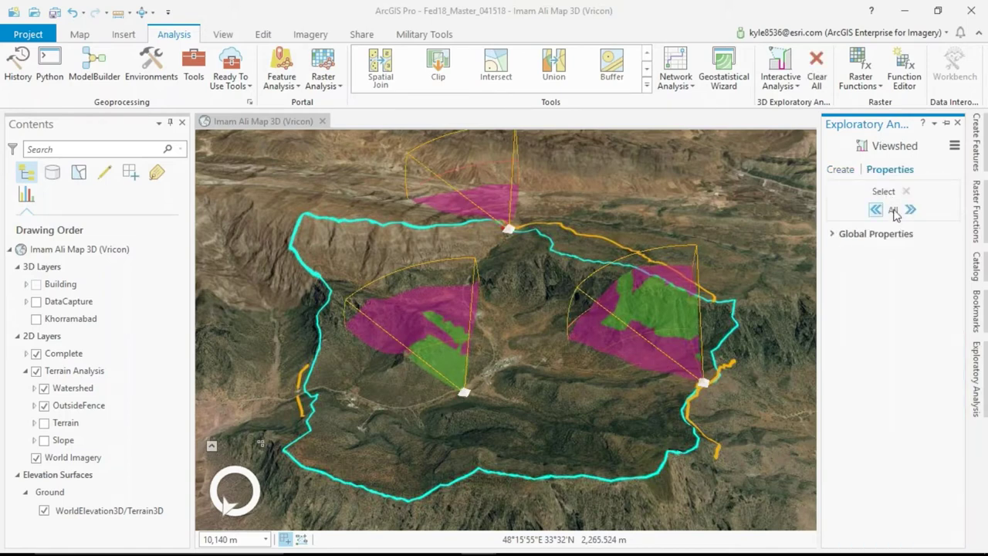
click(893, 211)
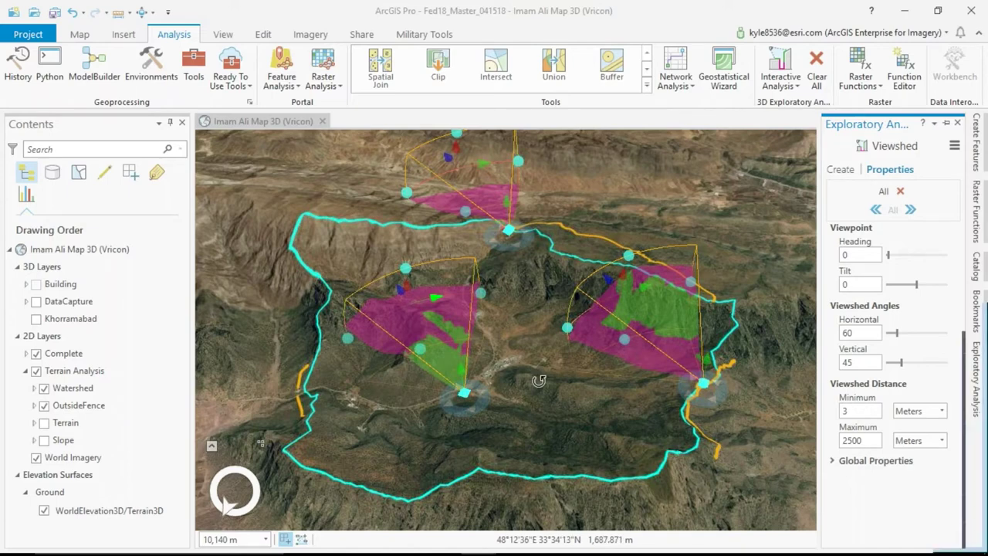
drag(538, 380, 454, 382)
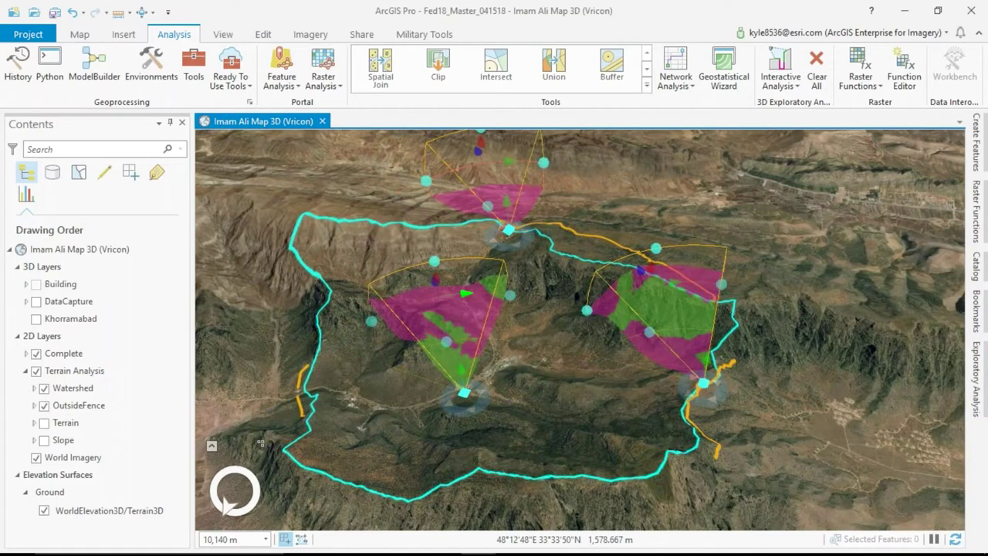
Turn on the 3D Building layer and rotate all the viewsheds further clockwise toward the central buildings
scroll(454, 382, up, 3)
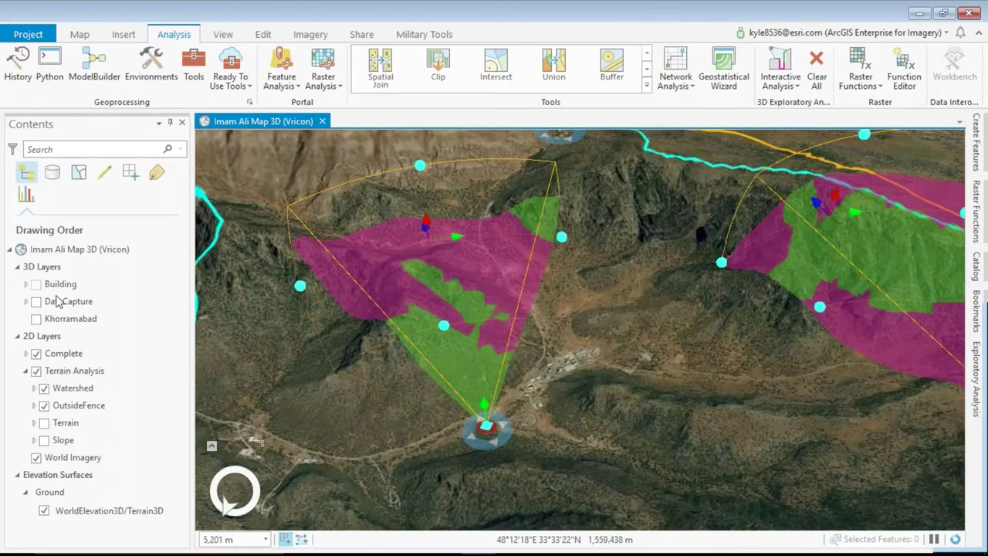
click(36, 284)
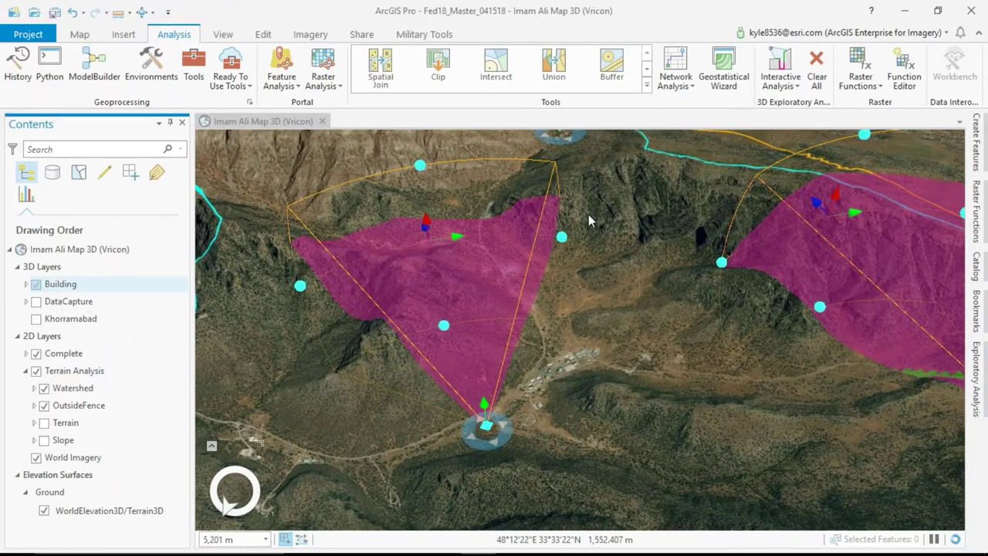
click(561, 221)
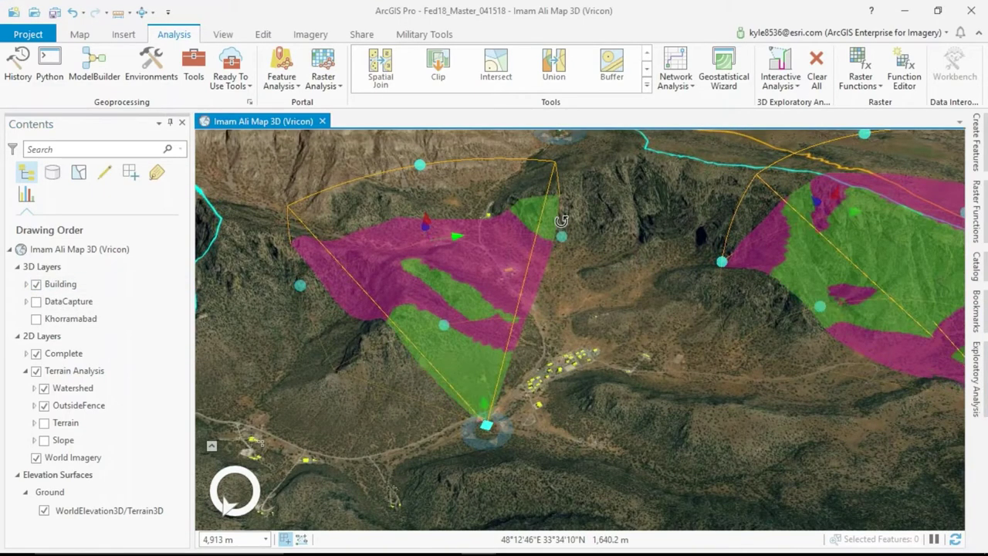
drag(562, 221, 529, 241)
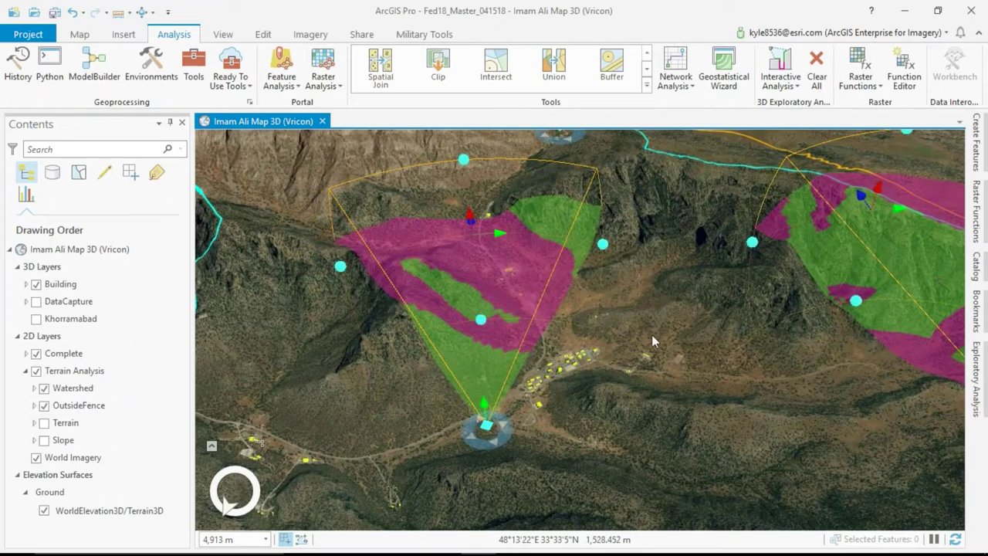
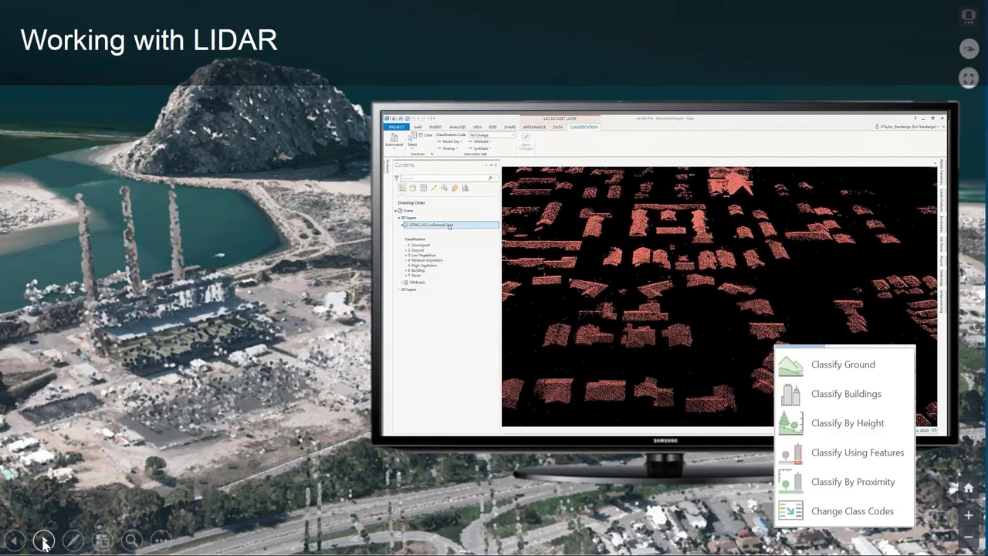
click(44, 542)
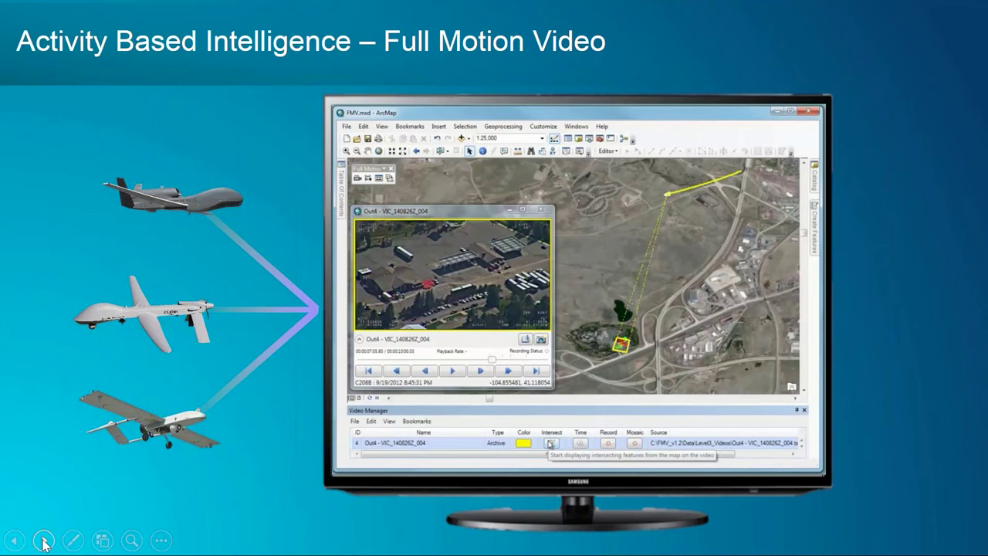
click(44, 543)
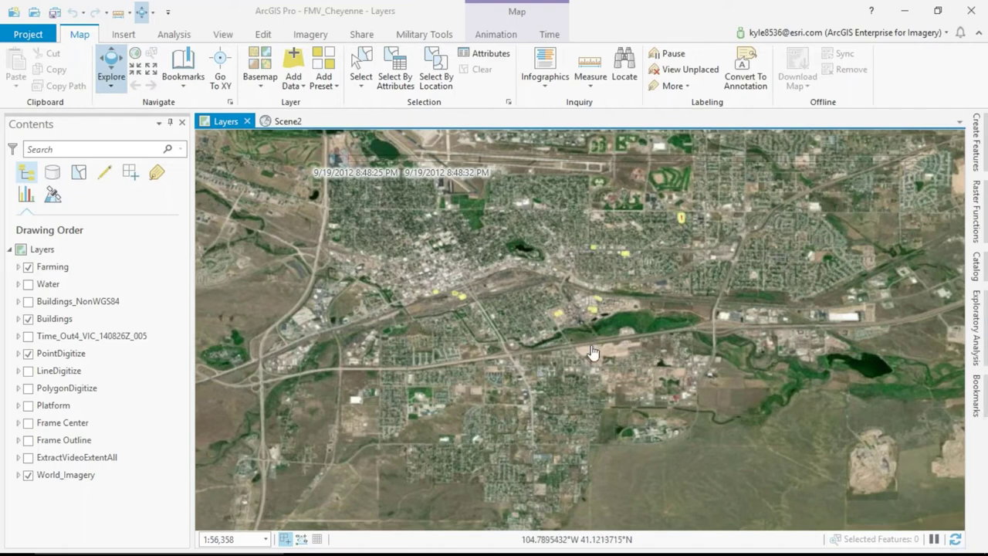
Add the video Out4 - VIC_140826Z_003.ts from the Videos_Level3 folder to the Cheyenne map
scroll(593, 352, up, 2)
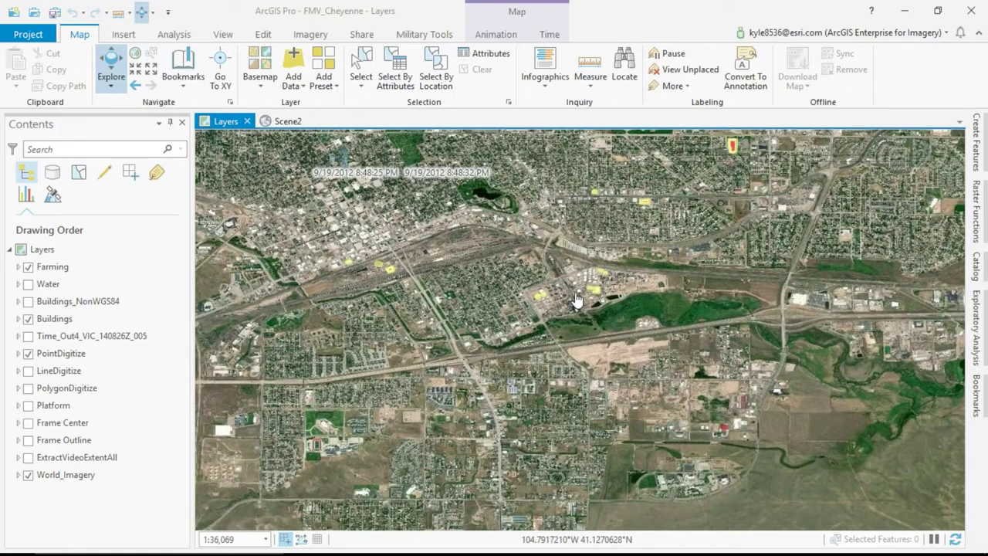
click(293, 86)
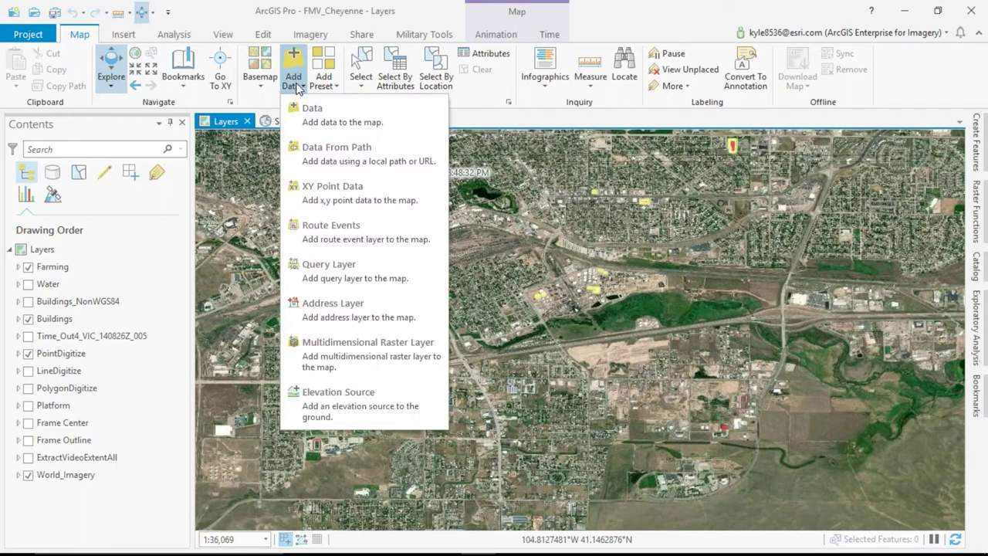
click(332, 113)
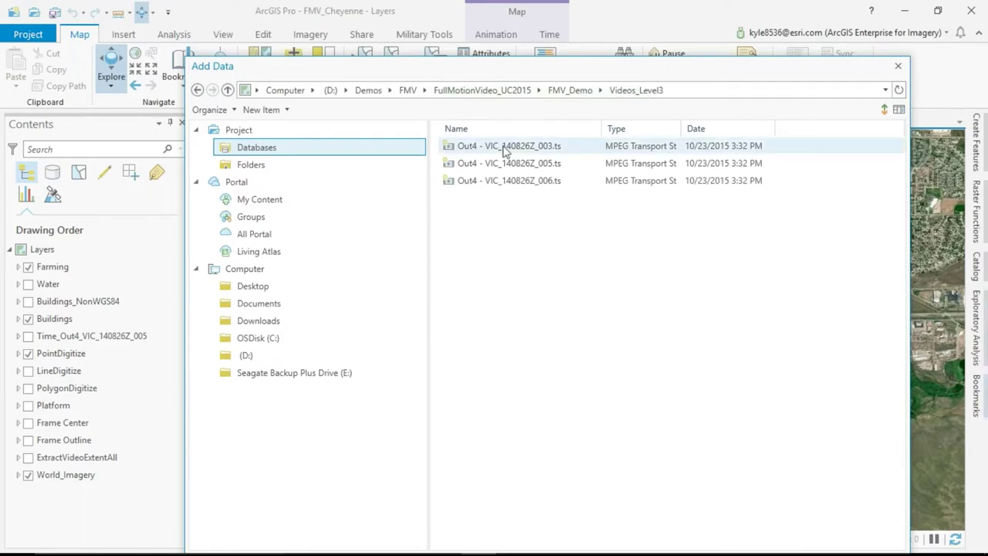
double_click(503, 149)
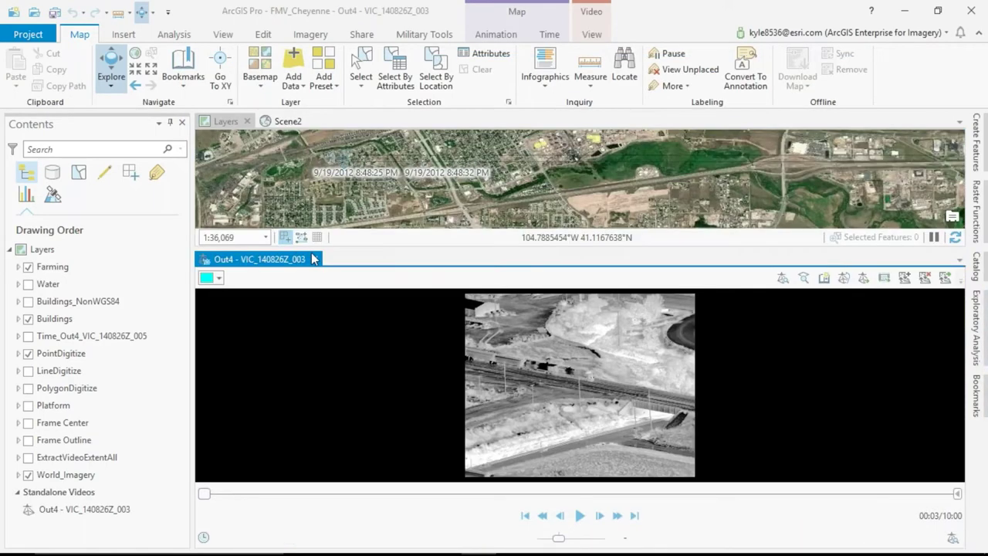
Undock the Out4 - VIC_140826Z_003 video into a smaller floating window beside the map and start playing it
drag(313, 259, 145, 258)
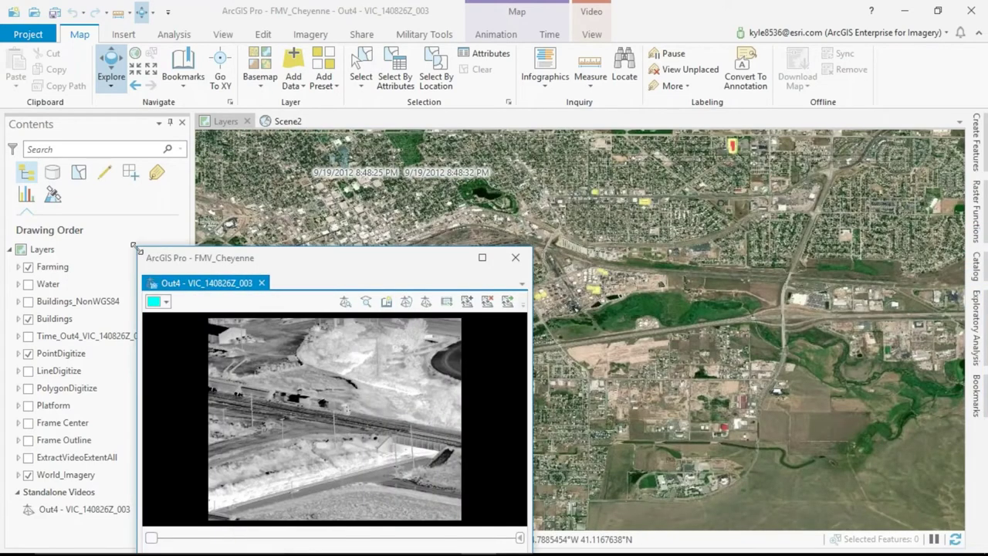
drag(132, 247, 149, 259)
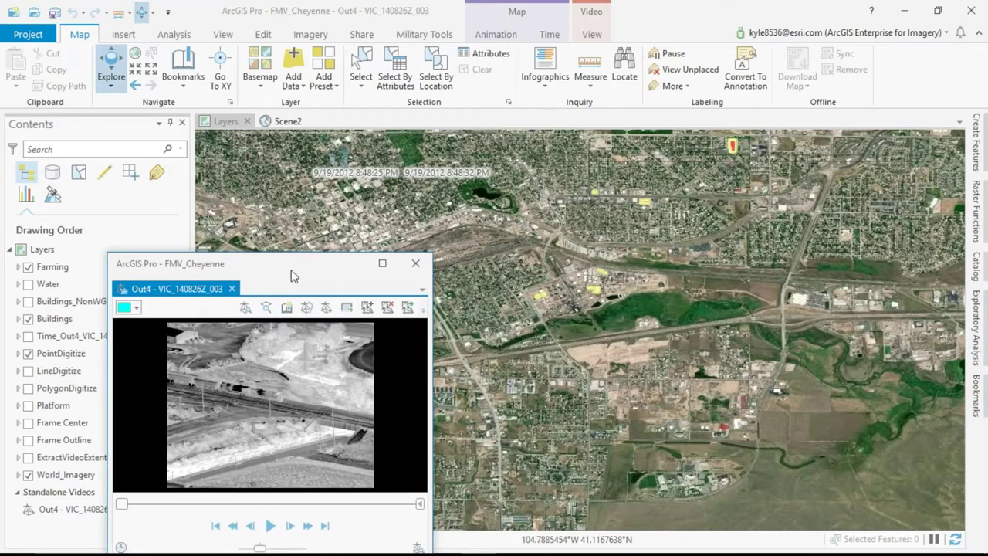
click(267, 528)
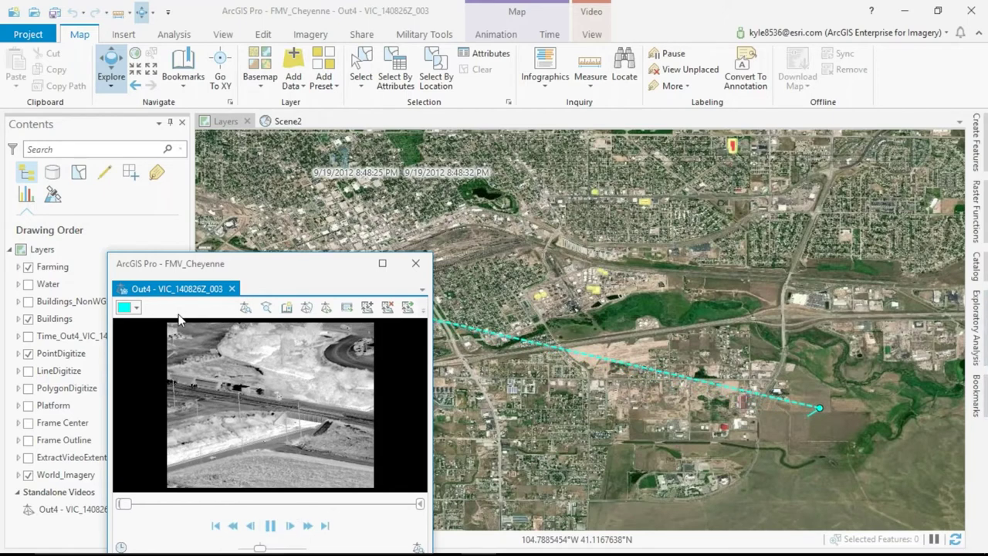
Zoom the map to the whole video extent, to the current video frame, and back to the whole video
click(245, 309)
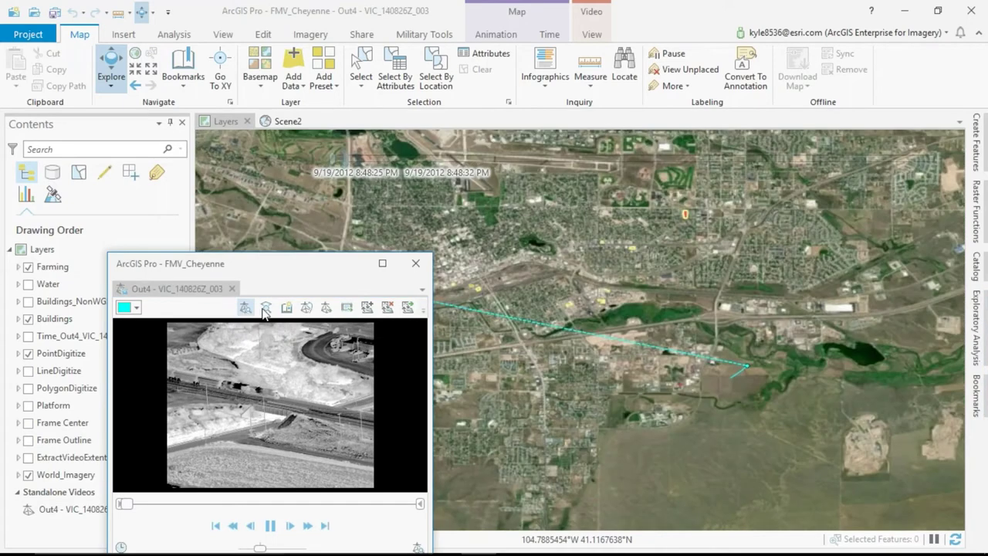
click(265, 309)
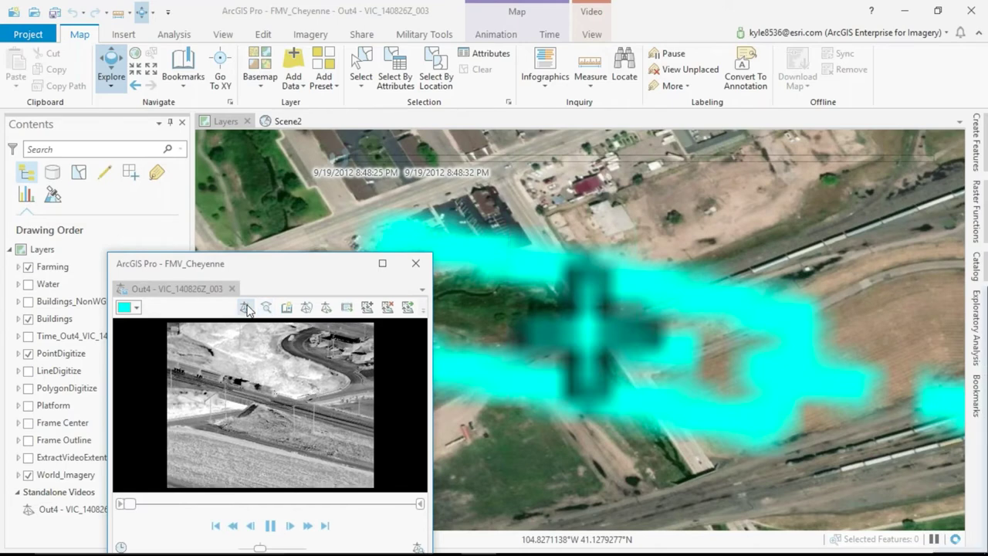
click(245, 309)
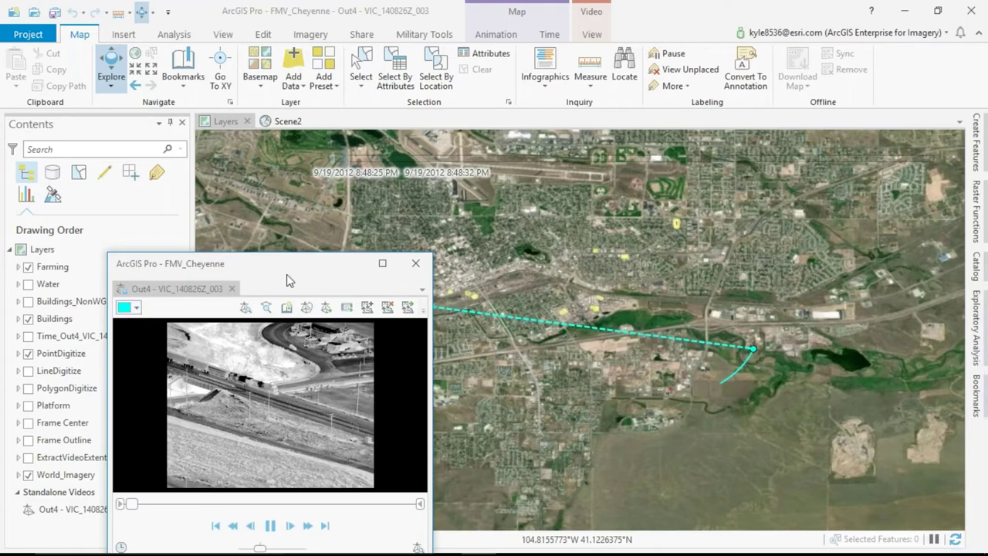
Move the floating video window clear of the frame footprint and change the video's map graphics color to red
drag(282, 259, 248, 334)
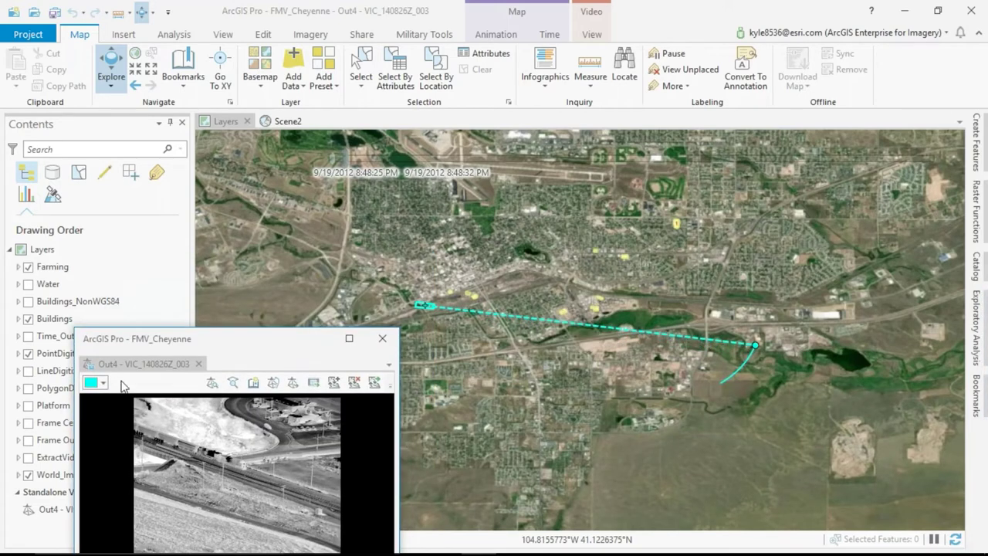
drag(187, 340, 165, 283)
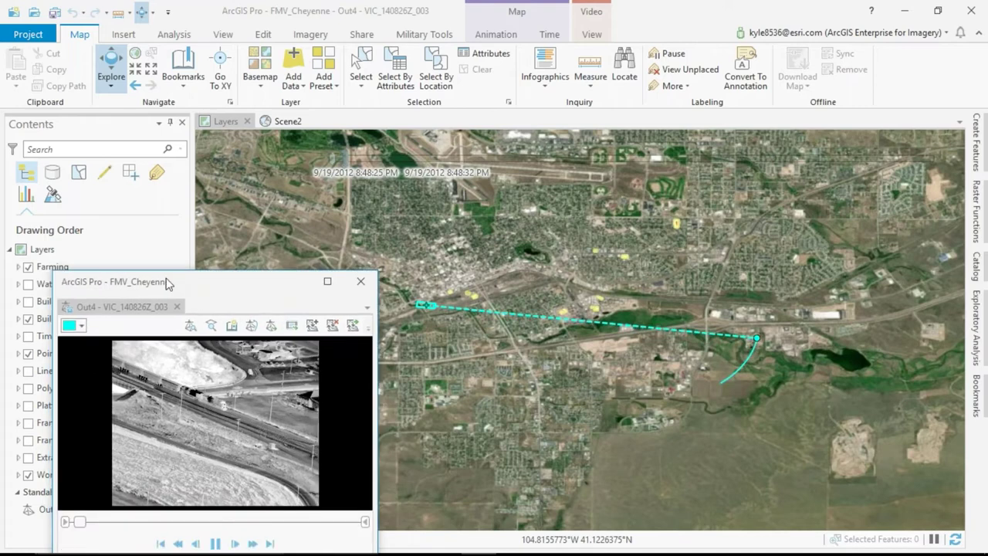
click(81, 326)
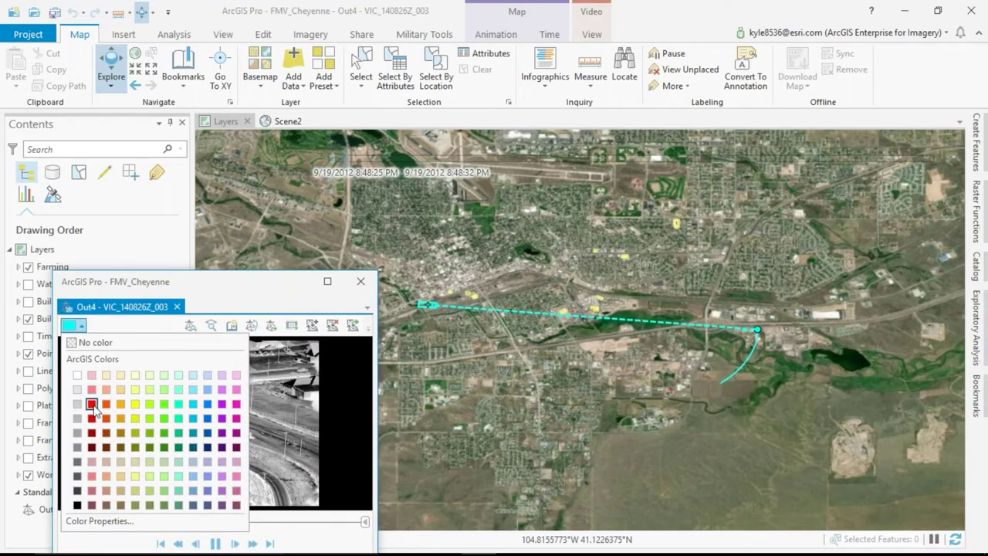
click(92, 405)
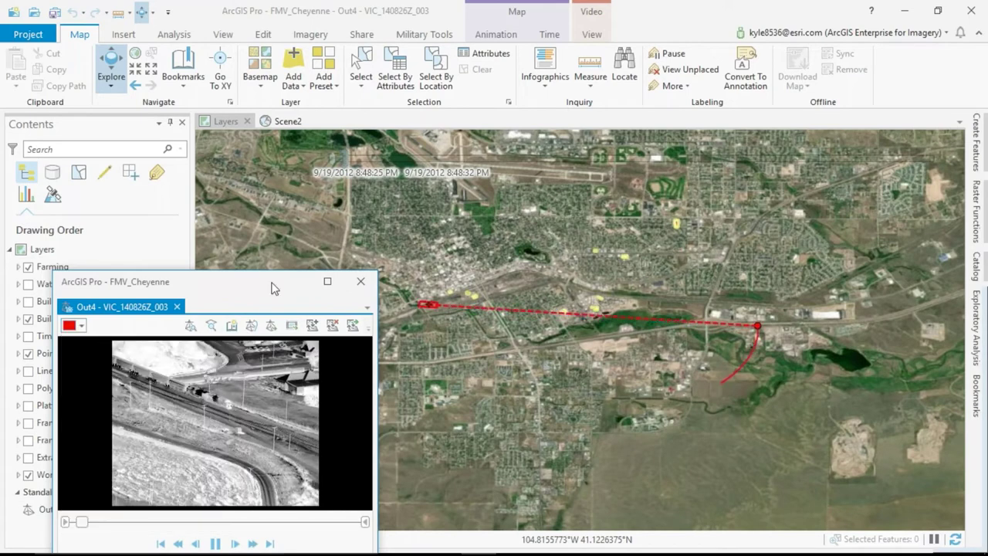
drag(284, 281, 310, 261)
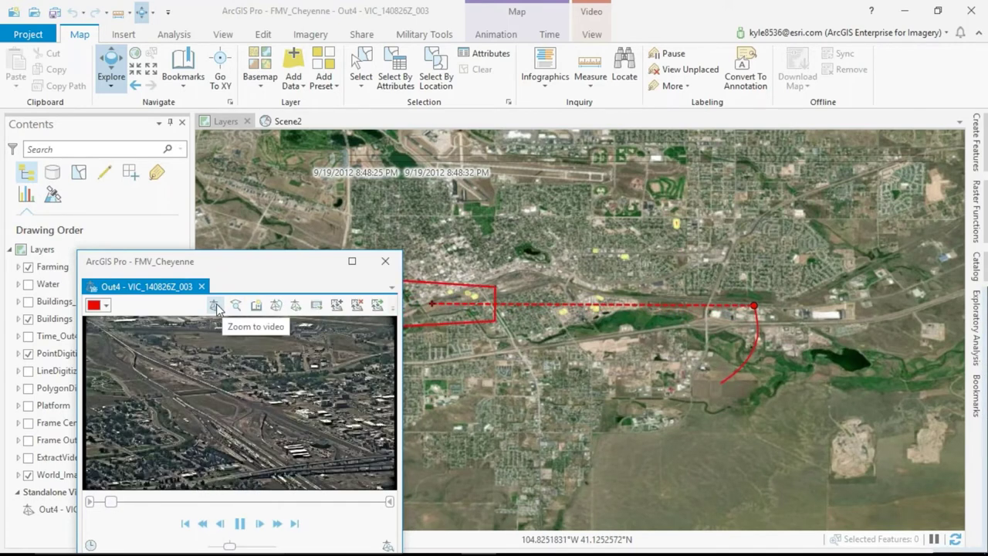
Compare the map zoomed to the full video and to its frame, and try Follow Video during playback
click(217, 307)
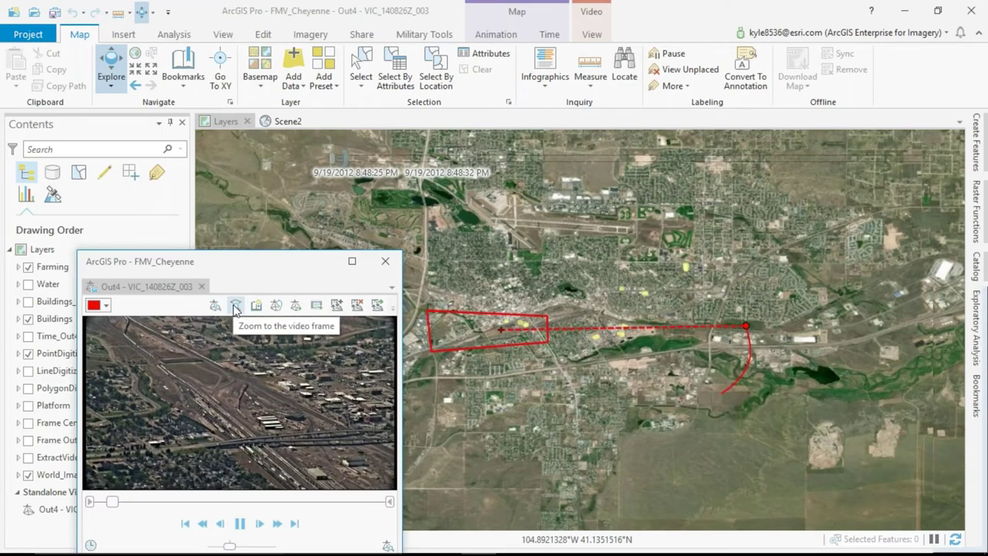
click(235, 306)
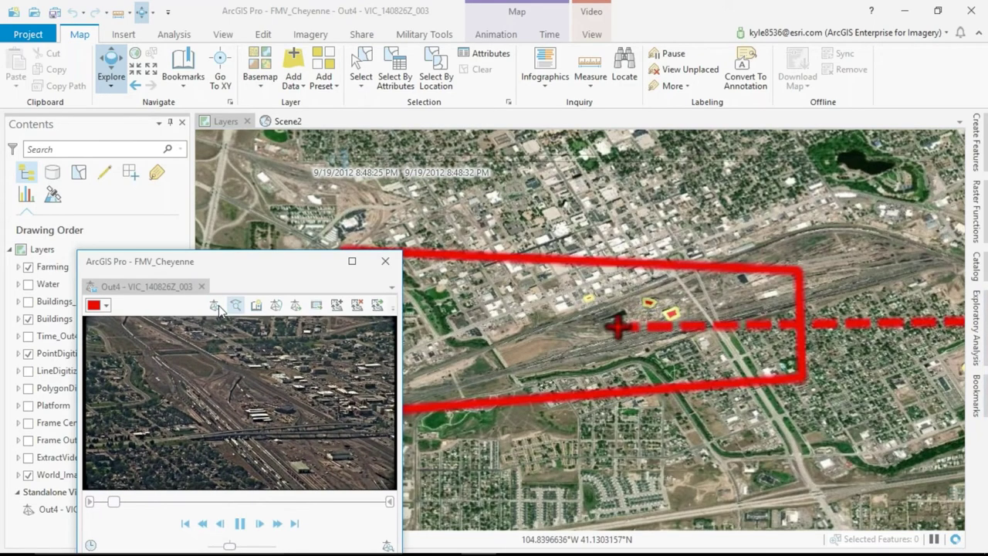
click(218, 307)
click(277, 305)
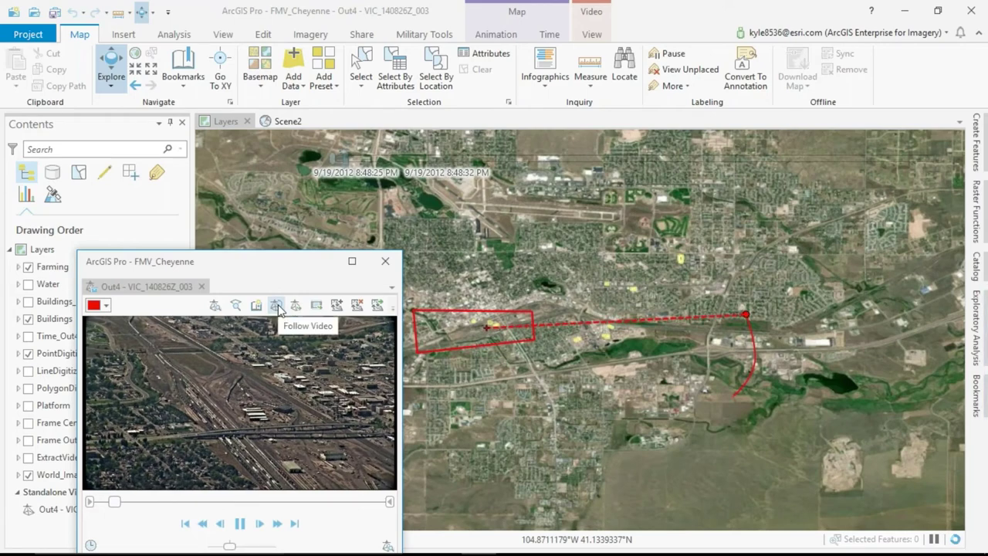
click(276, 306)
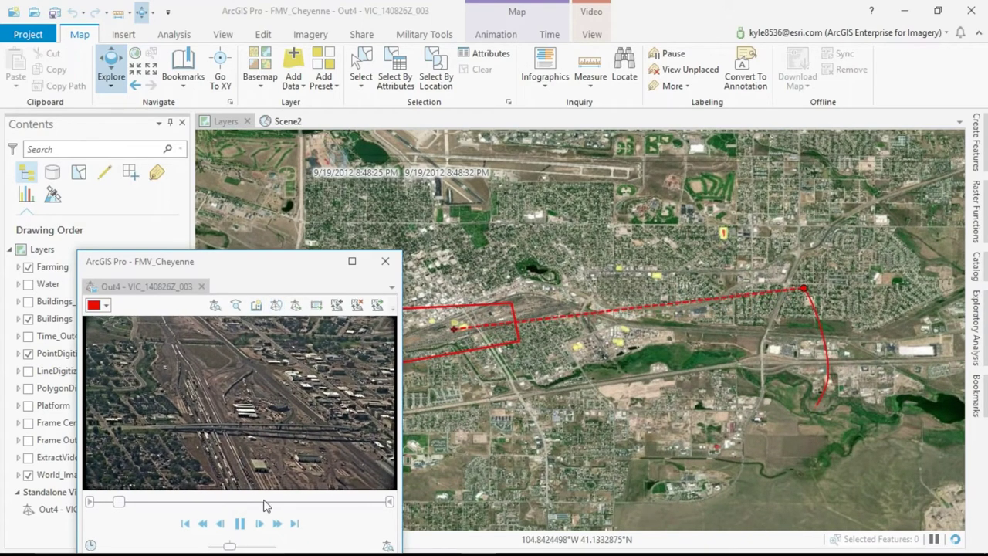
Pause the video, try stepping forward and backward, and scrub ahead to the refinery parking lot footage
click(240, 523)
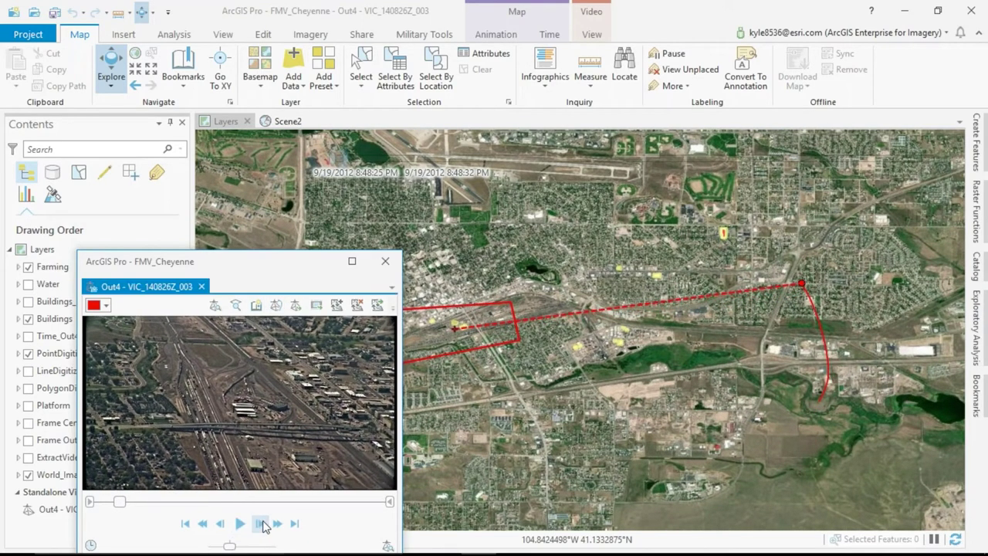
click(260, 524)
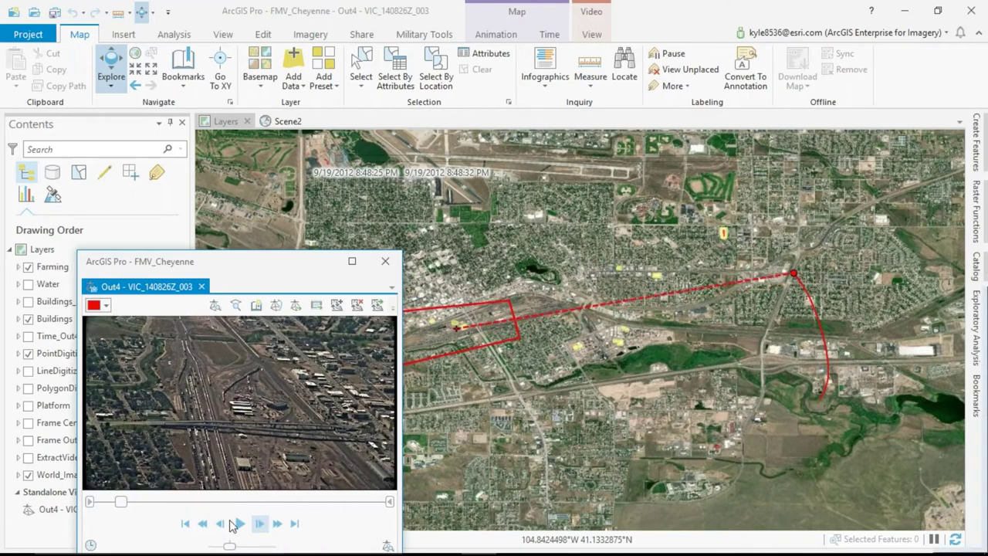
click(220, 524)
drag(119, 503, 164, 500)
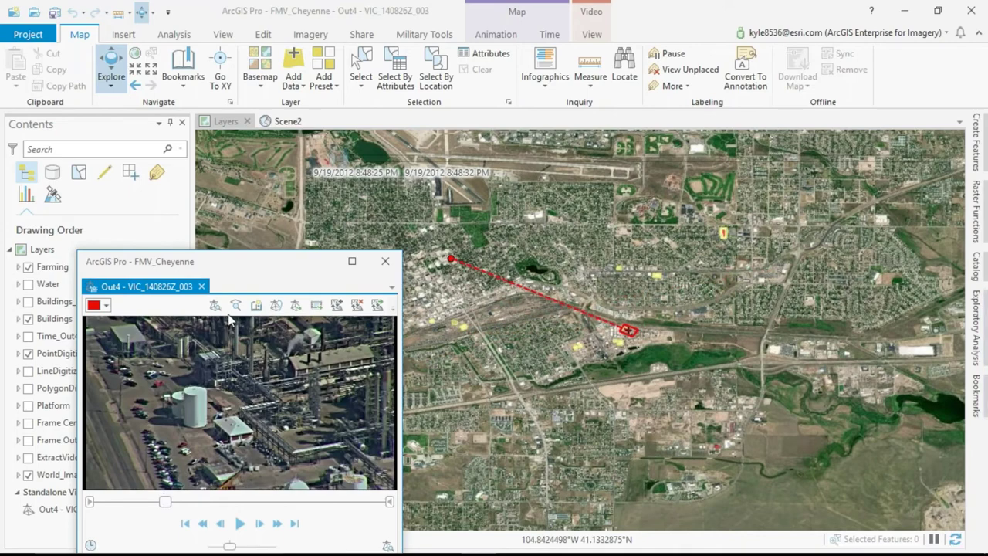
Zoom the map to the refinery video frame and export the playing video's frame as a new image on the map
click(237, 306)
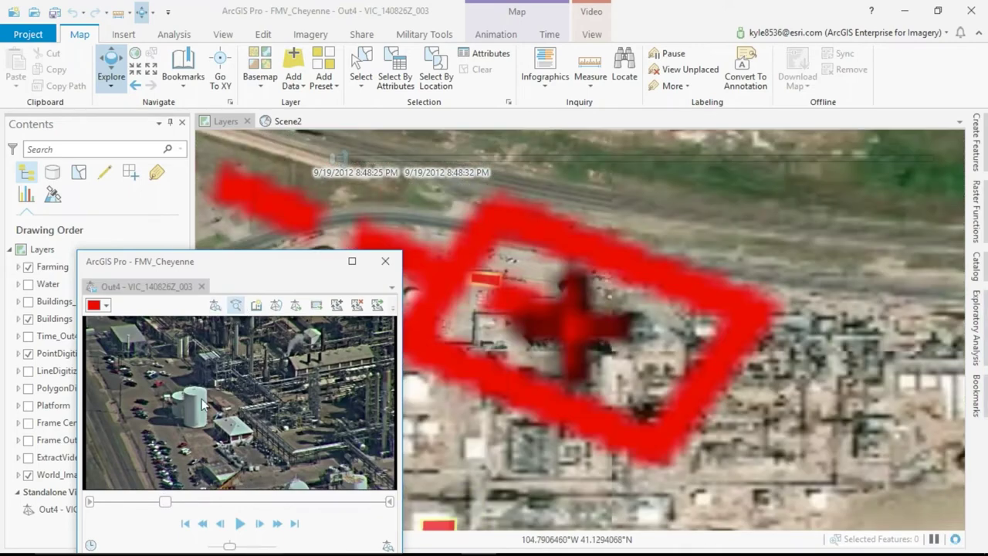
click(239, 523)
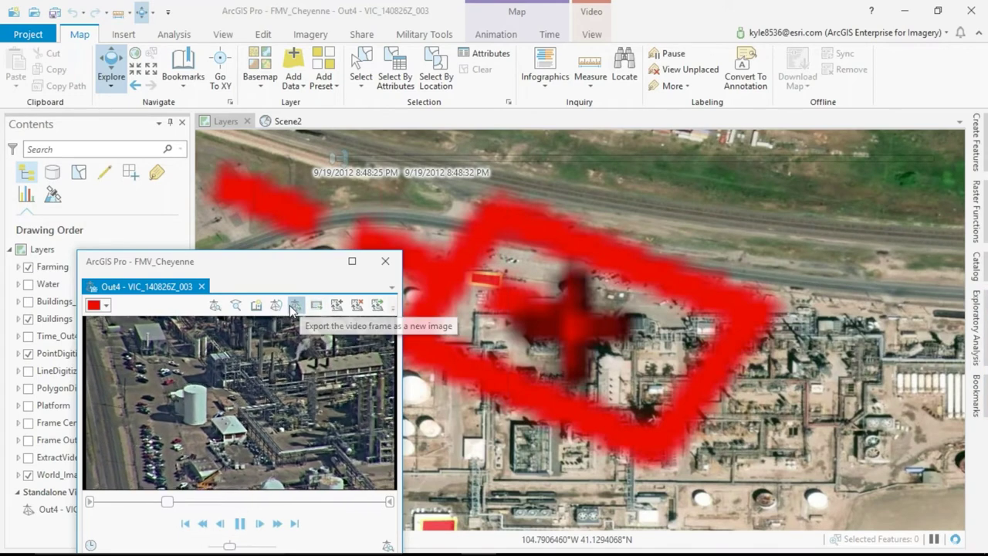
click(293, 309)
click(344, 448)
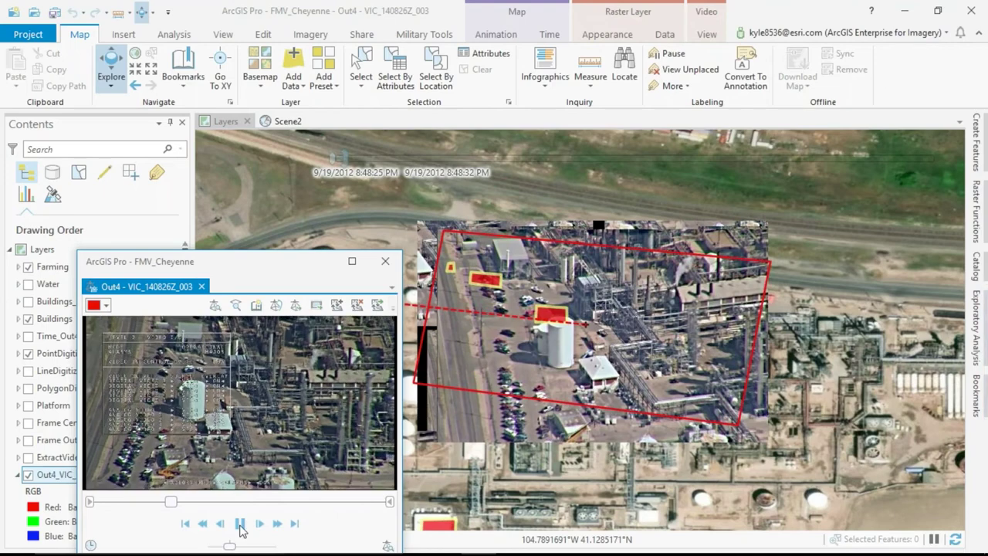
Mark a parked vehicle with a point in the paused refinery video and close the video window
click(336, 306)
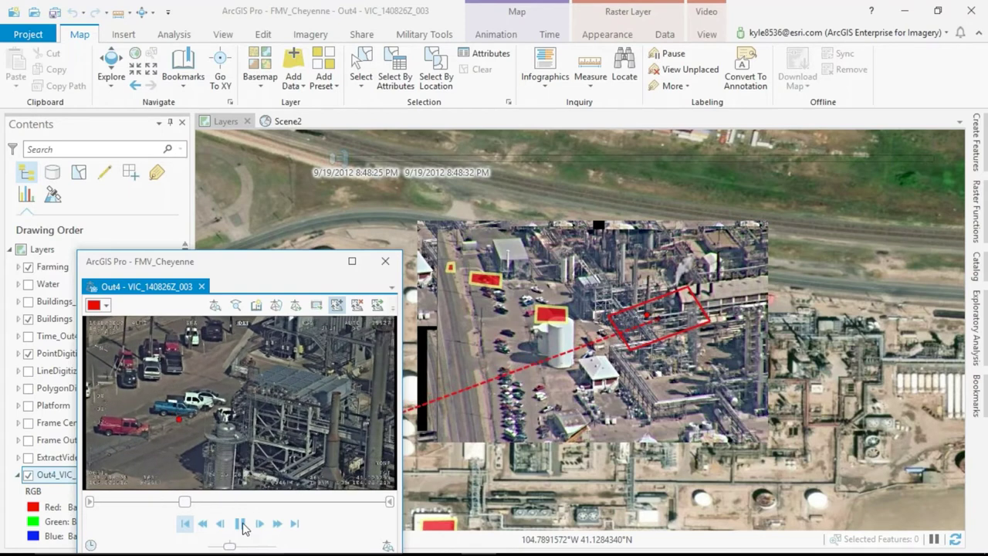
key(space)
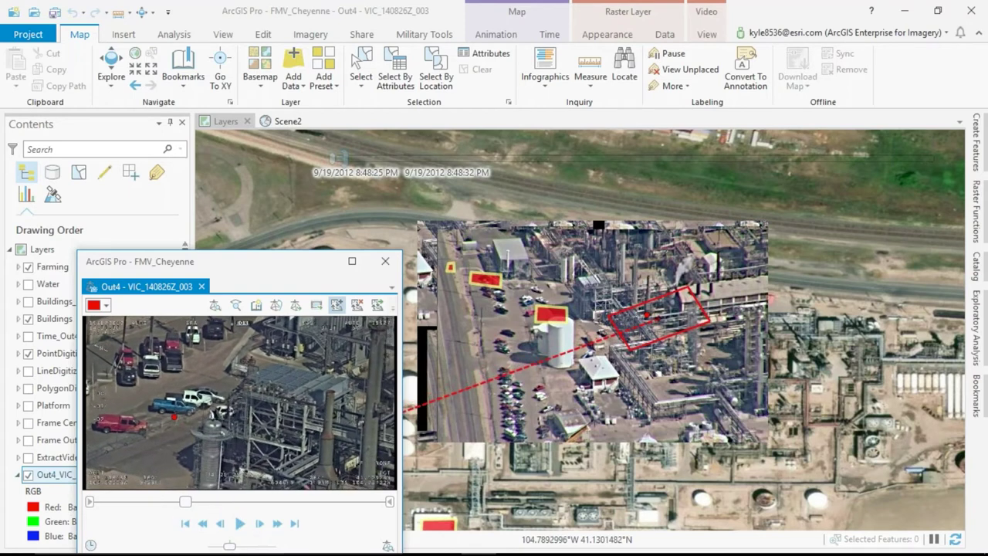
click(385, 263)
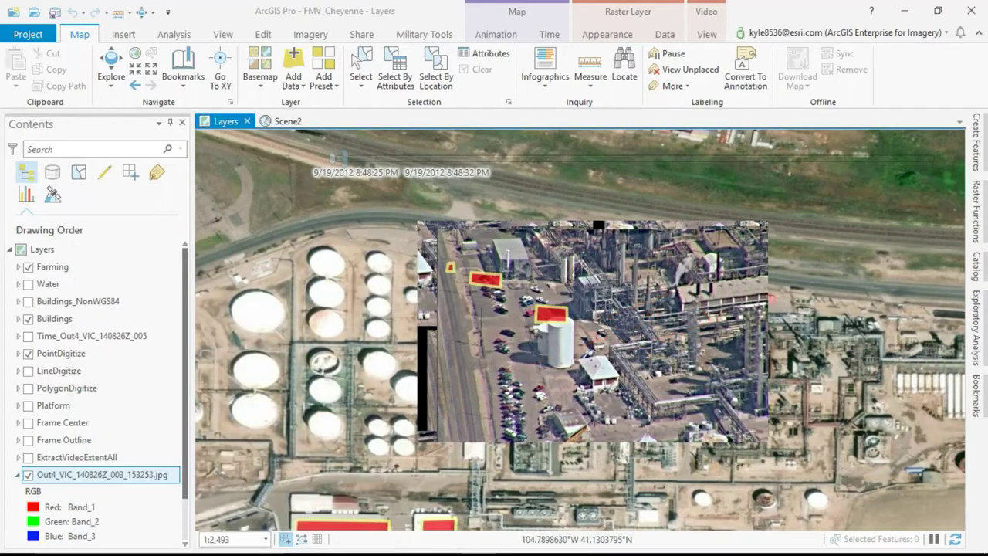
Switch to the Scene2 view and open the standalone video Out4 - VIC_140826Z_005
click(286, 122)
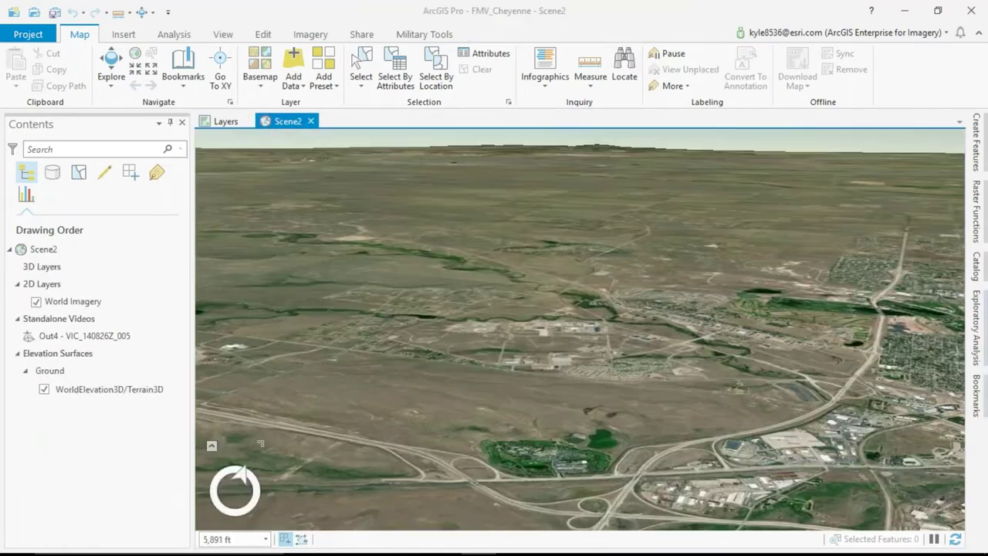
right_click(85, 340)
click(129, 349)
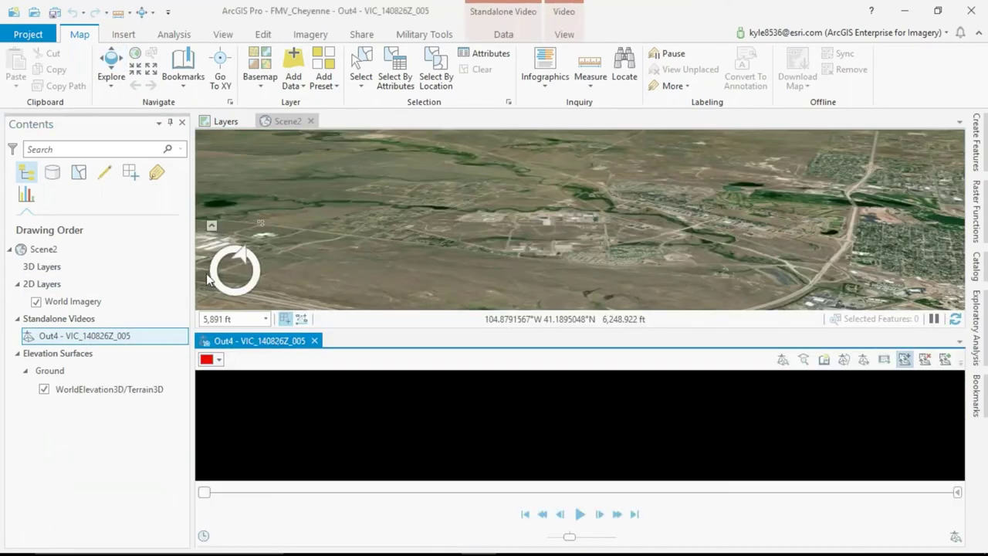
Float the Out4 - VIC_140826Z_005 video window over the 3D scene and start playback
drag(270, 340, 188, 329)
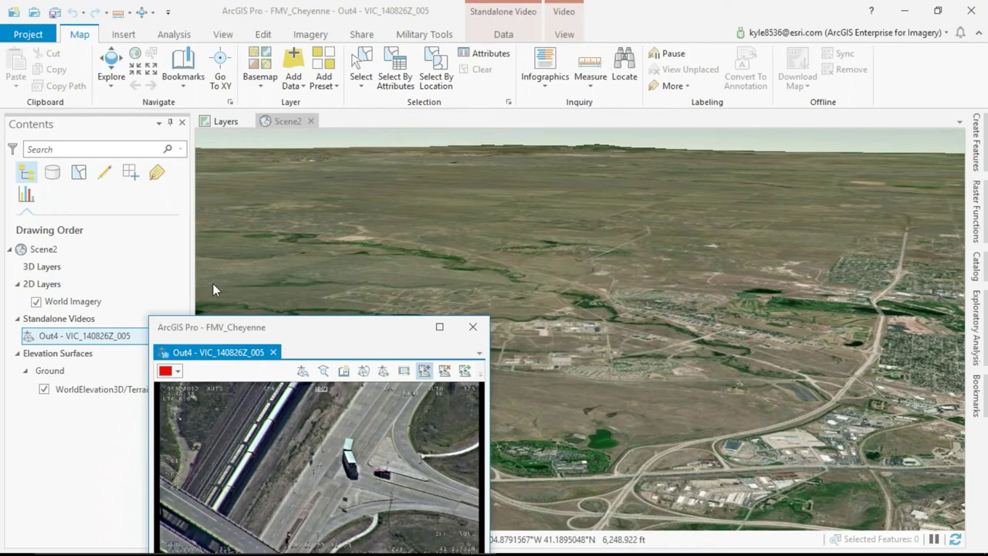
drag(230, 330, 161, 259)
click(250, 525)
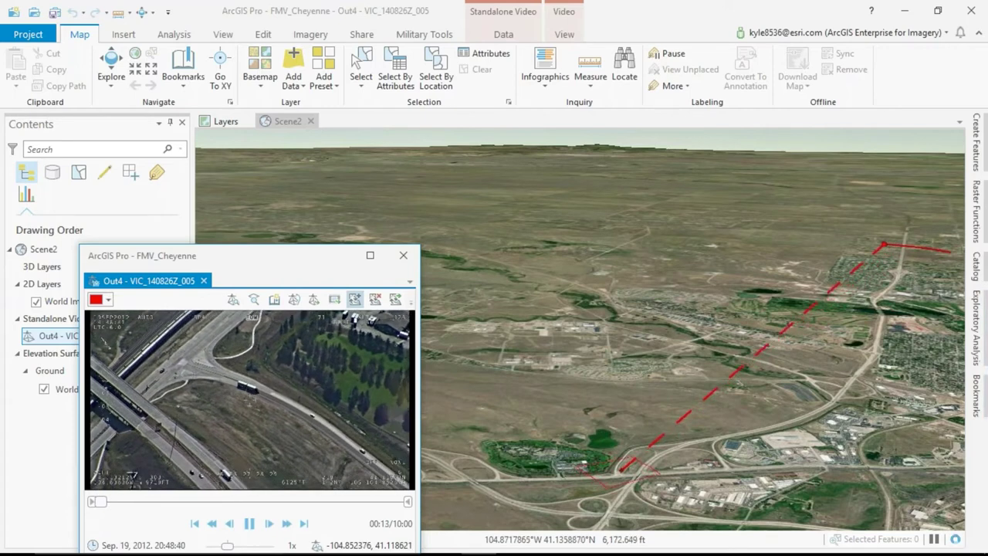
Mark the moving truck with successive points in the playing video while tilting the 3D scene to view the sensor track
click(591, 366)
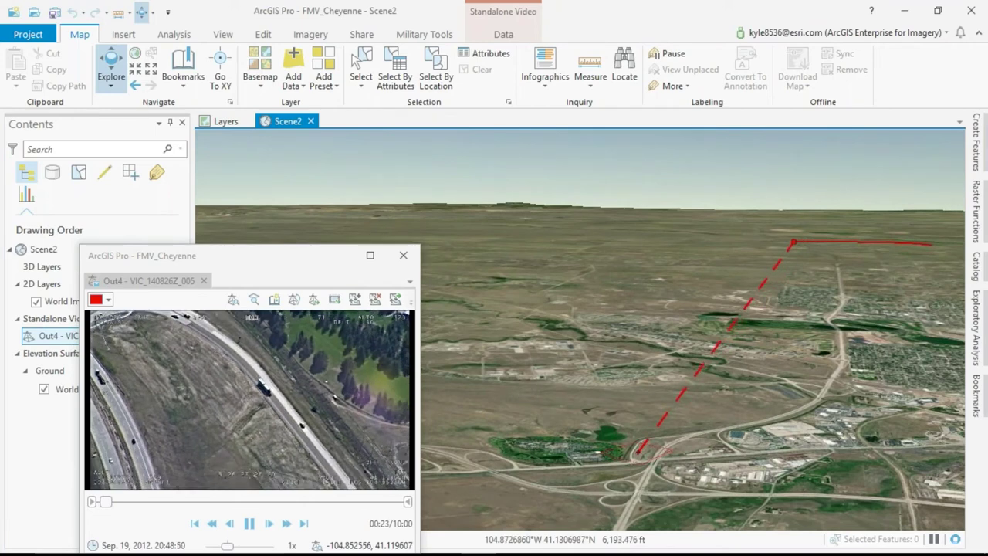
click(294, 299)
click(355, 300)
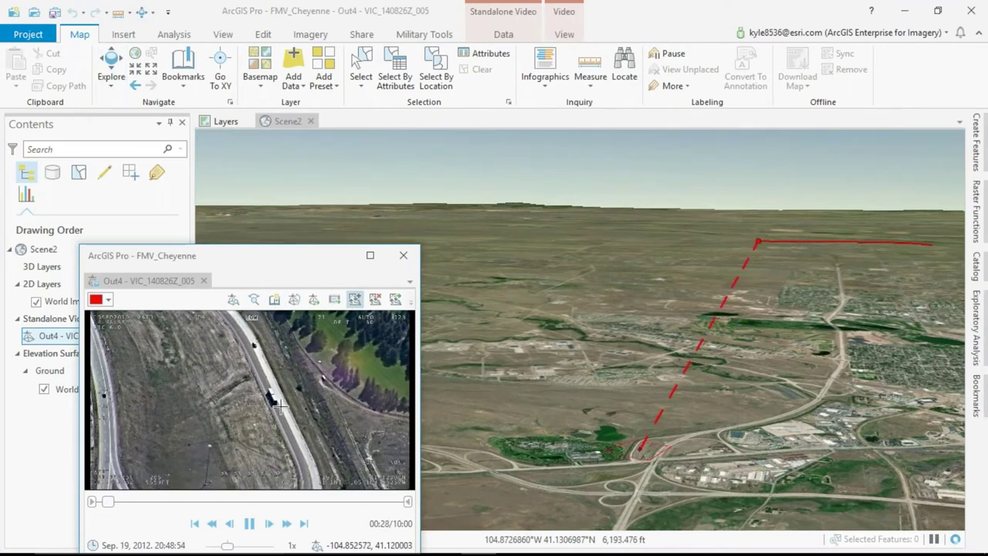
click(281, 440)
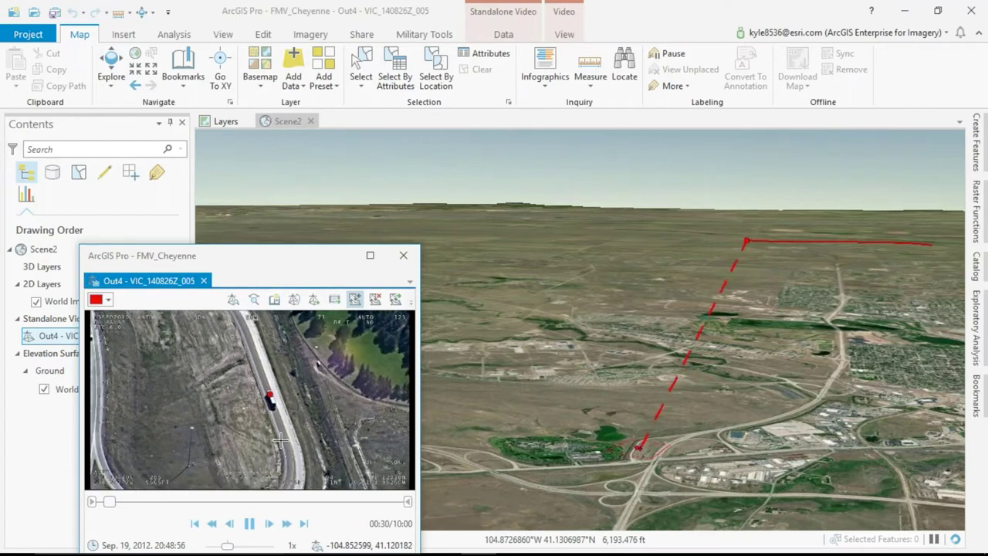
click(272, 393)
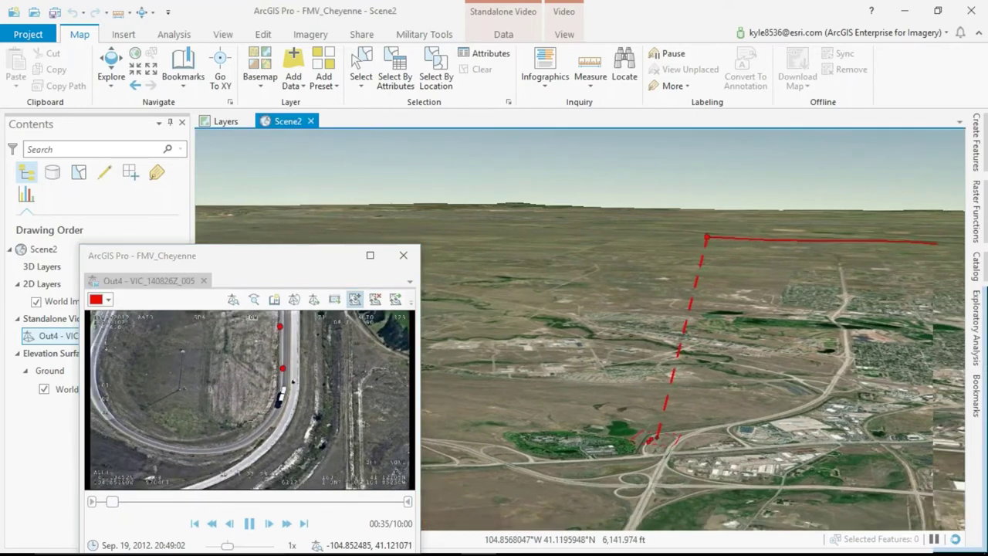
click(622, 397)
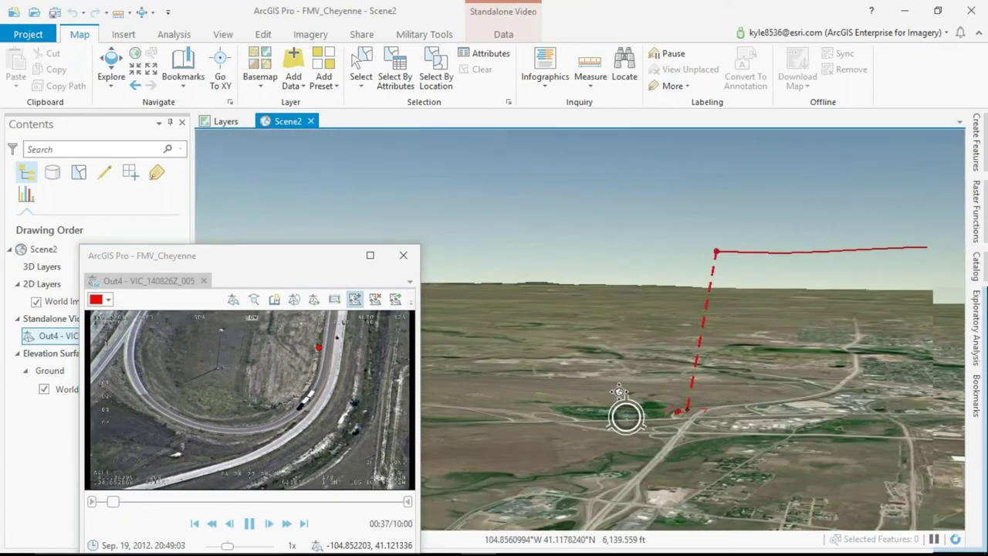
drag(618, 390, 621, 417)
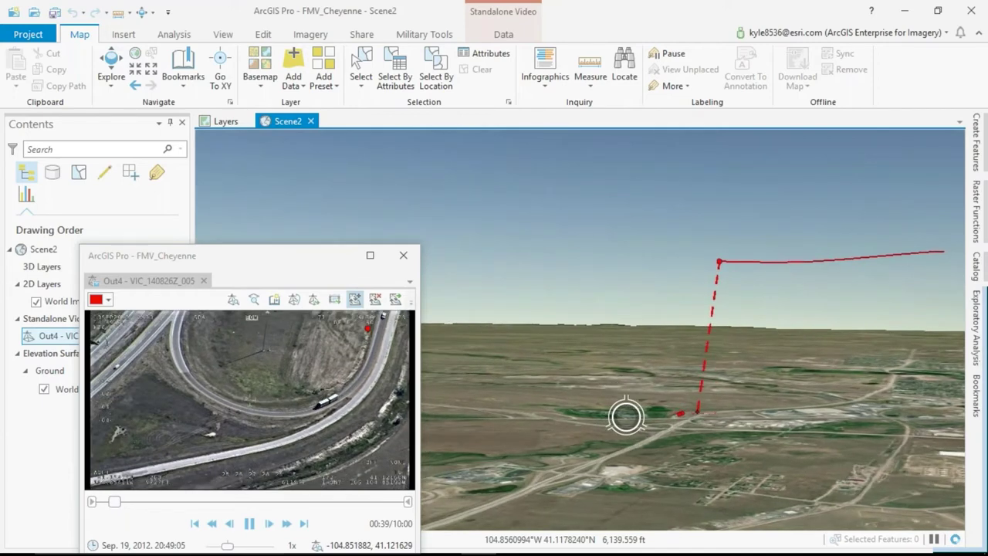
click(330, 419)
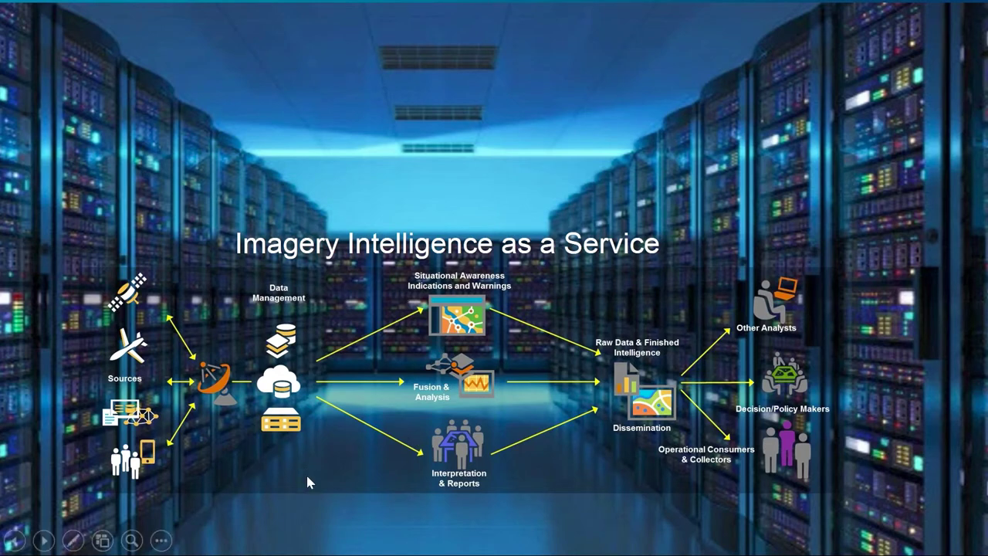
click(44, 540)
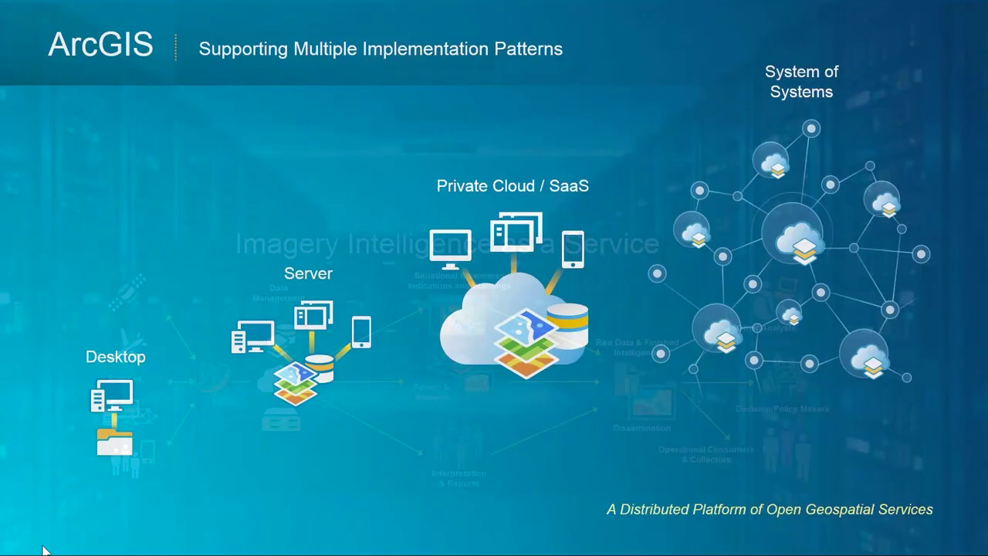